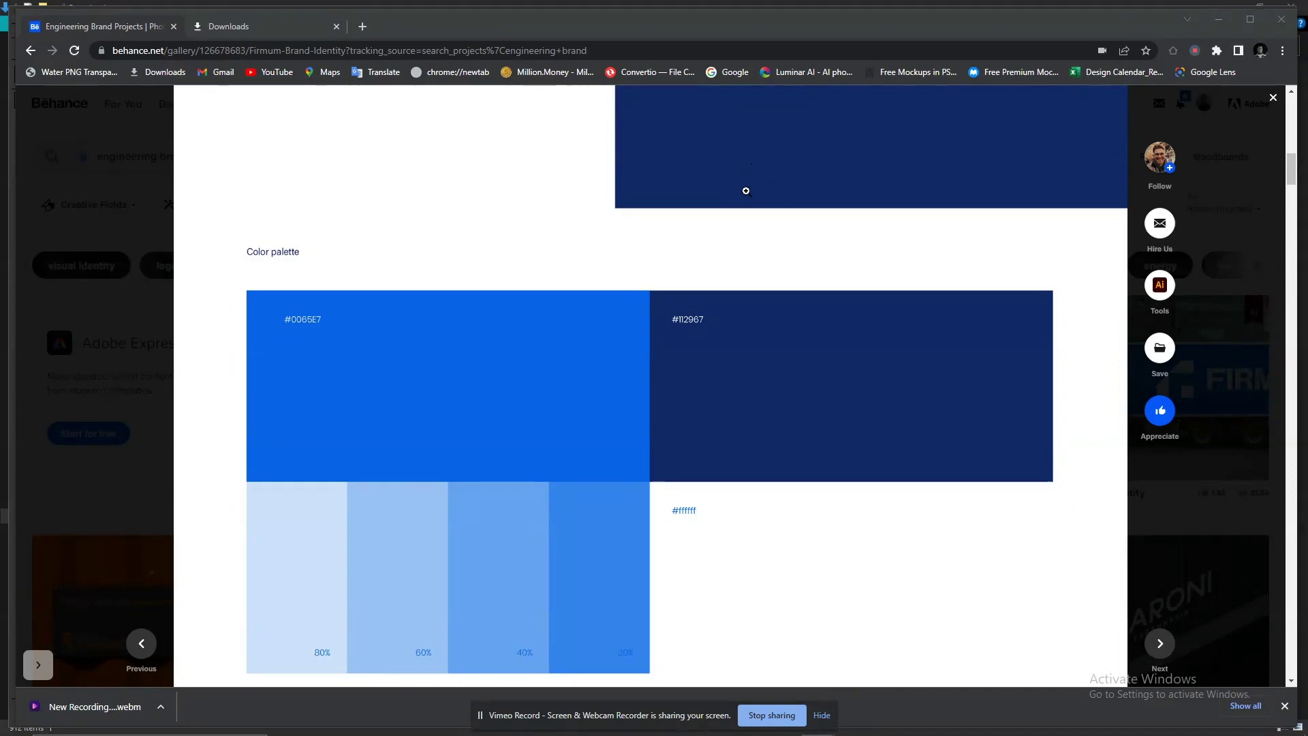
Bring up the Steps consult brand questionnaire PDF and read its Description of Brand answer
{"action": "key", "text": "alt+Tab"}
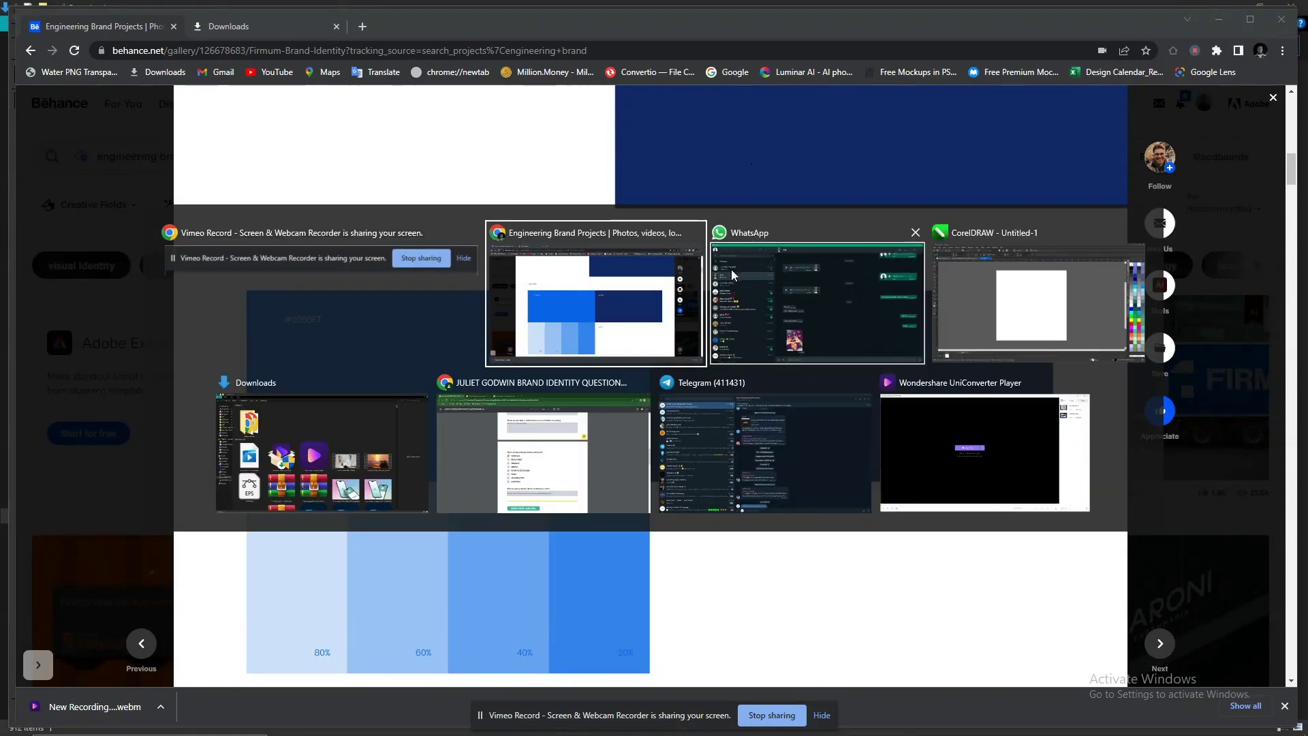
{"action": "left_click", "coordinate": [573, 372]}
{"action": "scroll", "coordinate": [573, 372], "scroll_direction": "up", "scroll_amount": 12}
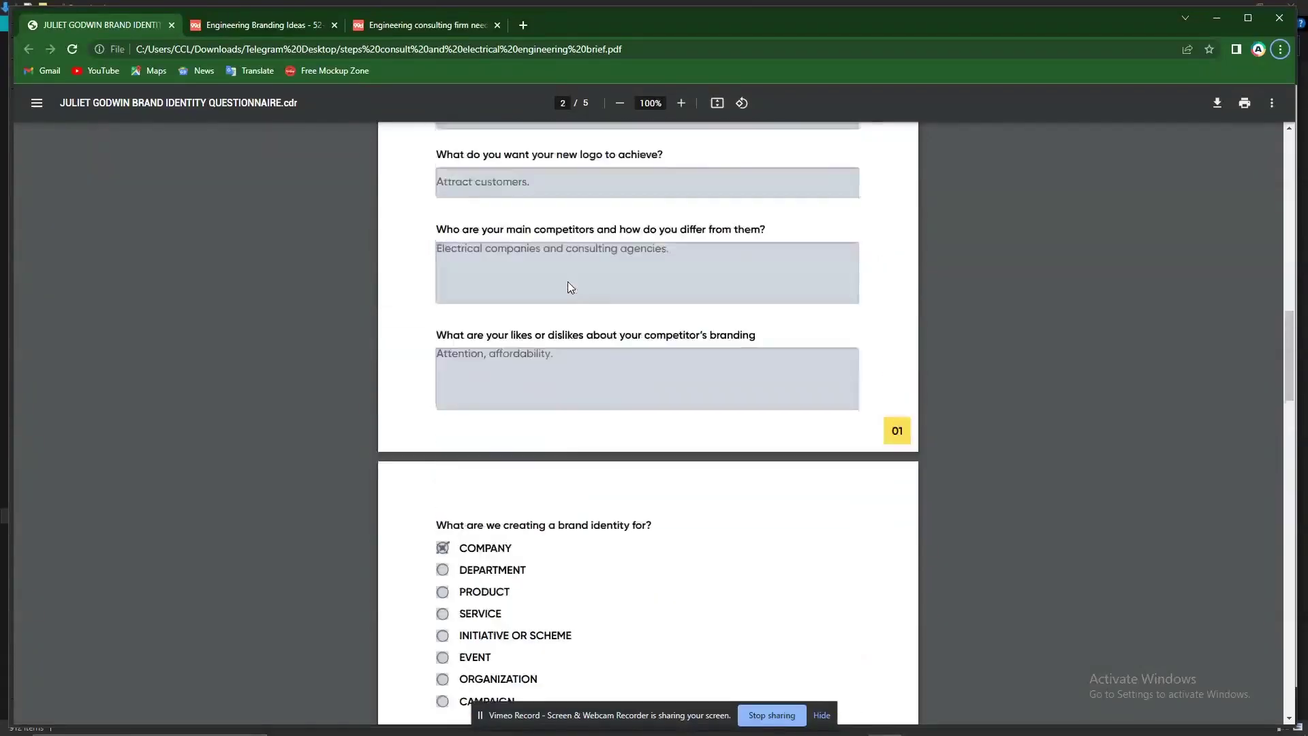
{"action": "scroll", "coordinate": [574, 270], "scroll_direction": "down", "scroll_amount": 5}
{"action": "scroll", "coordinate": [575, 277], "scroll_direction": "up", "scroll_amount": 3}
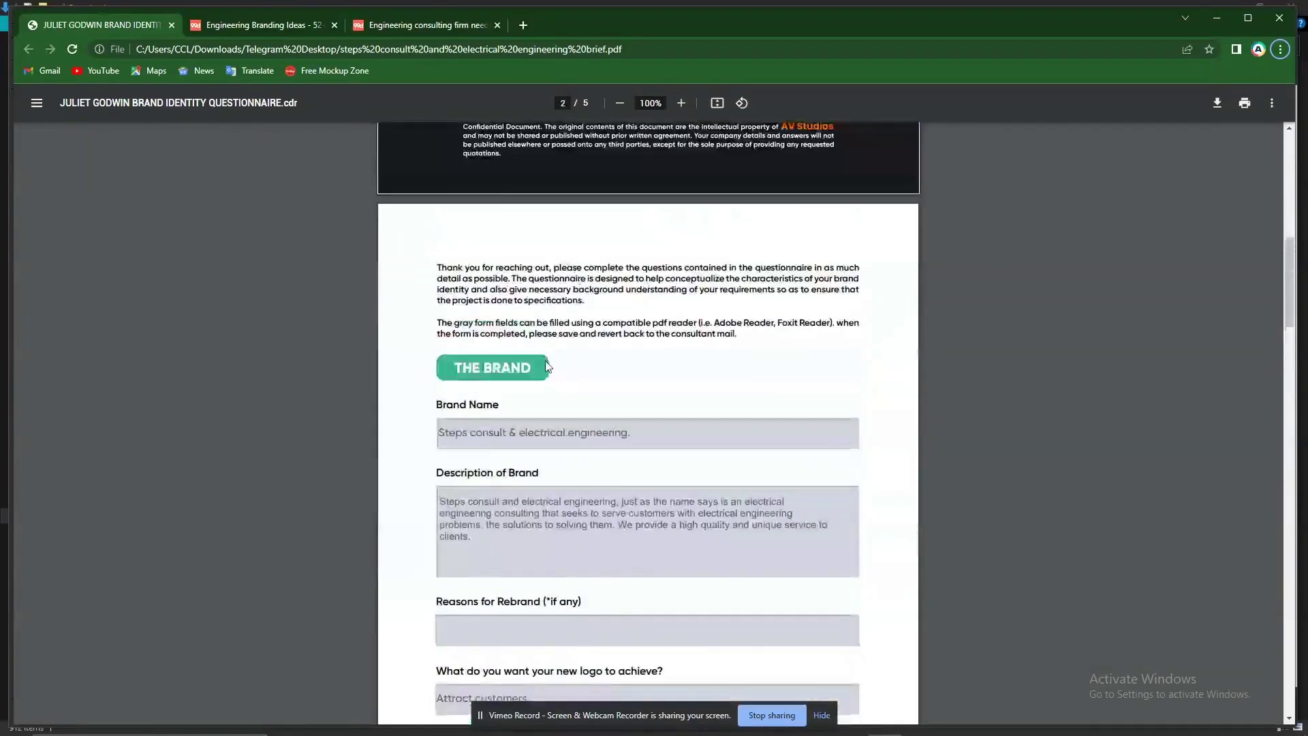
{"action": "scroll", "coordinate": [558, 379], "scroll_direction": "down", "scroll_amount": 2}
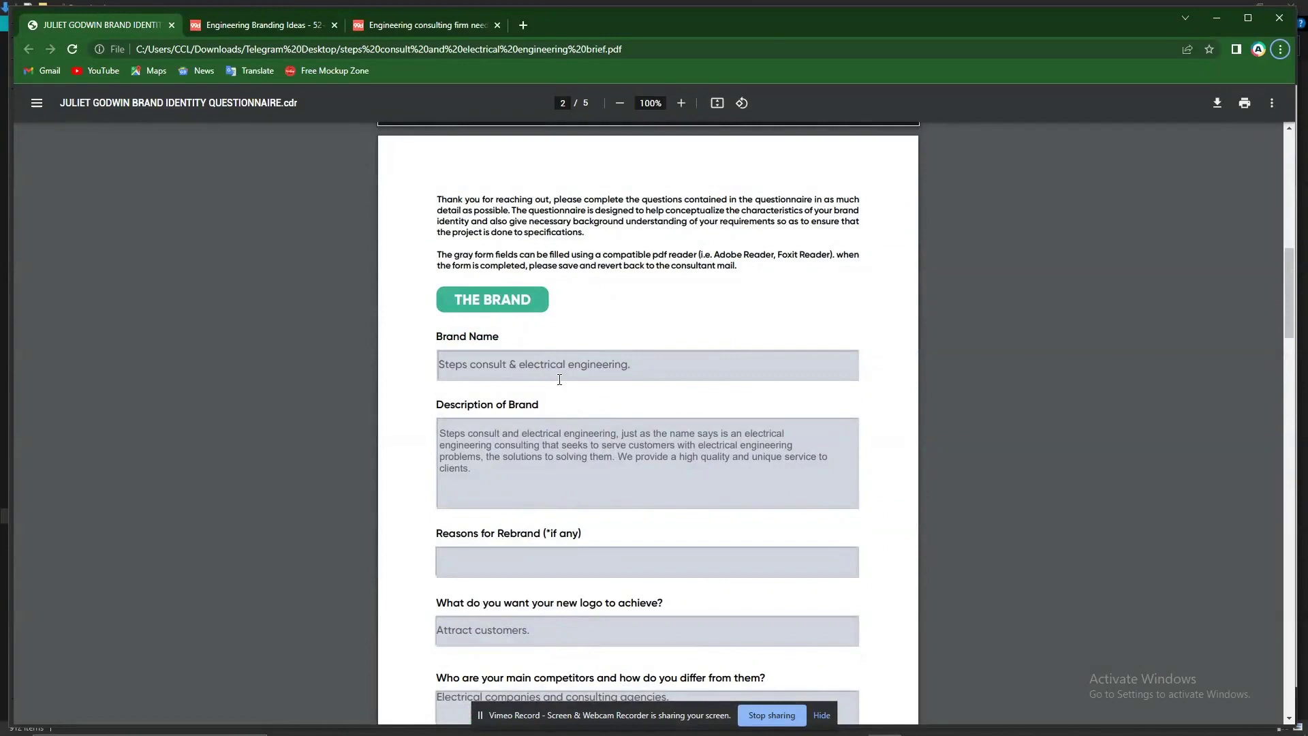
{"action": "left_click", "coordinate": [492, 444]}
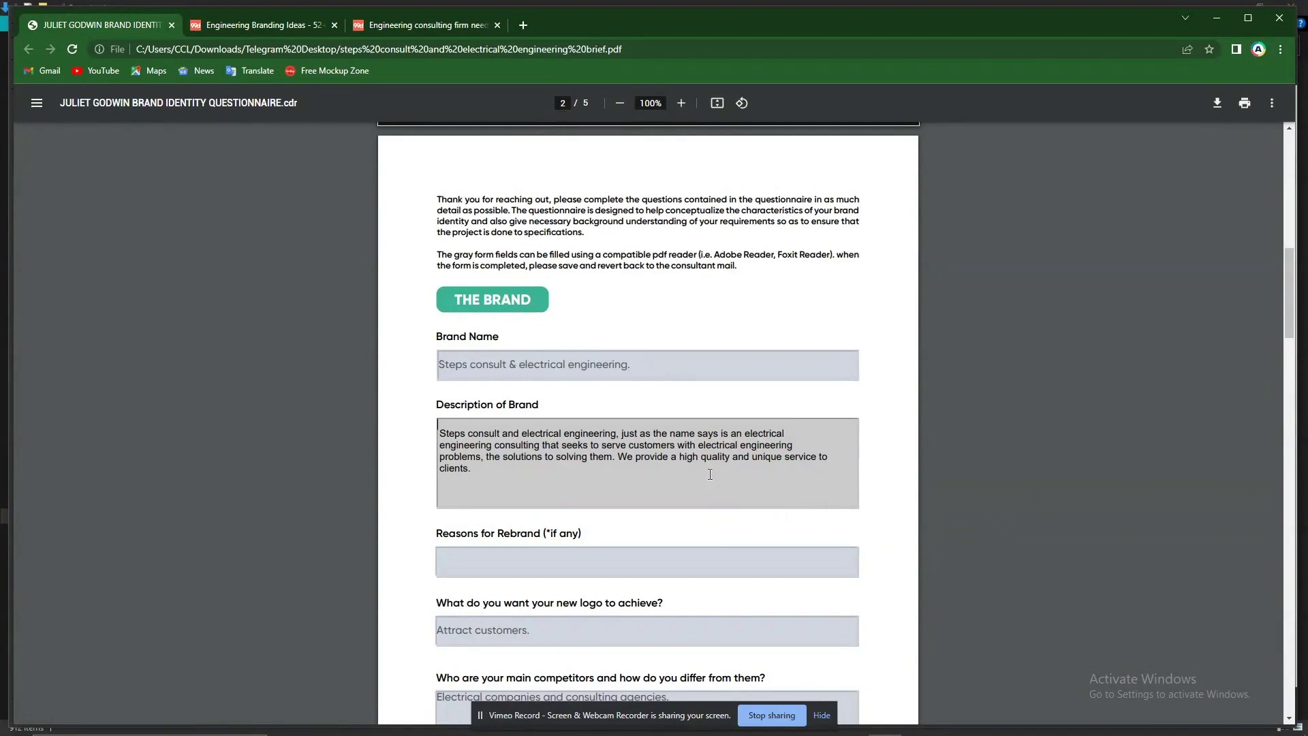
Review pages 2–3 through the audience answers to the Logo Look and Feel ticks
{"action": "scroll", "coordinate": [703, 481], "scroll_direction": "down", "scroll_amount": 3}
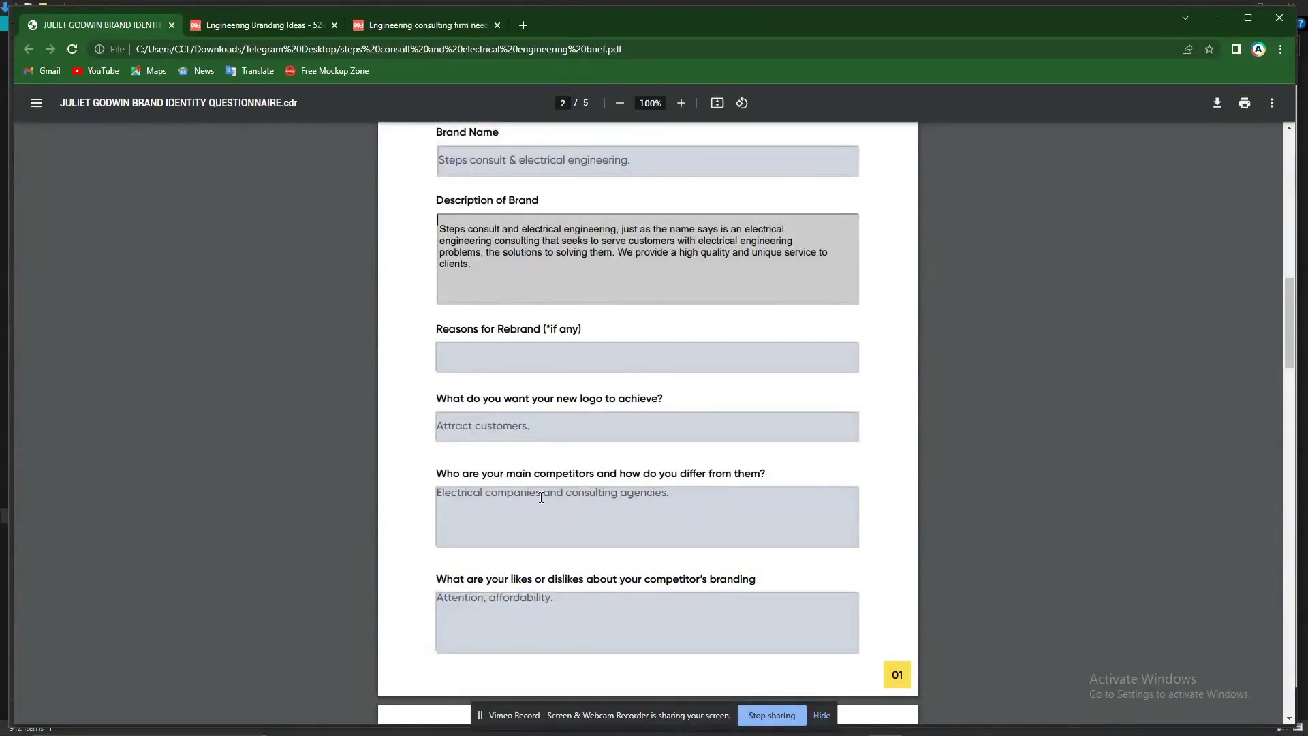
{"action": "scroll", "coordinate": [541, 497], "scroll_direction": "down", "scroll_amount": 3}
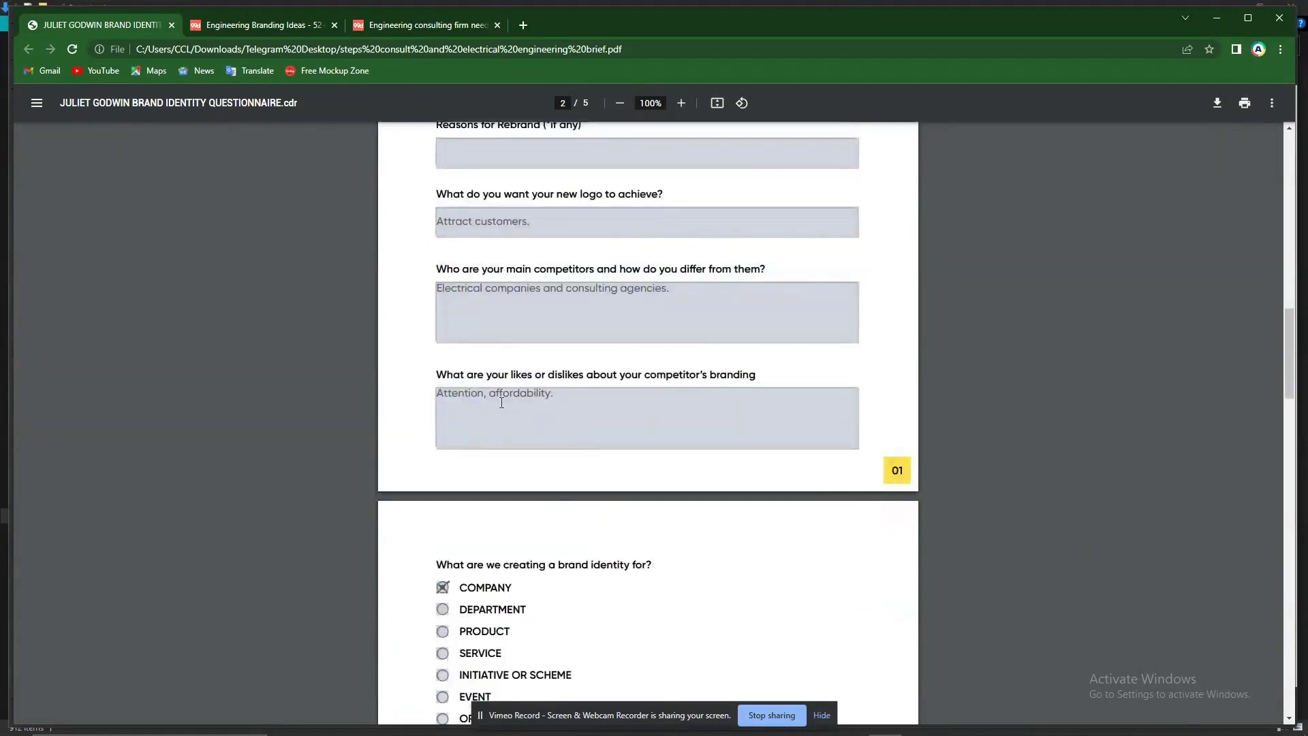
{"action": "scroll", "coordinate": [543, 401], "scroll_direction": "down", "scroll_amount": 3}
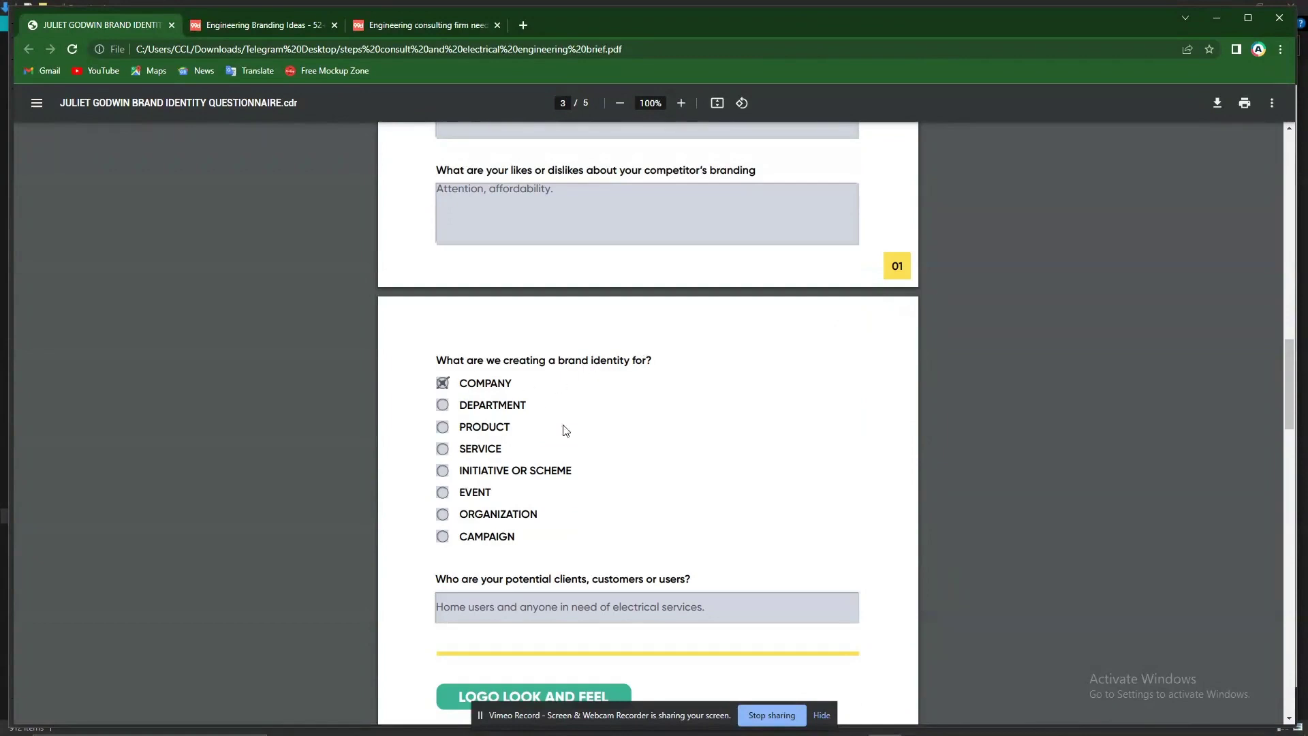
{"action": "scroll", "coordinate": [565, 430], "scroll_direction": "down", "scroll_amount": 2}
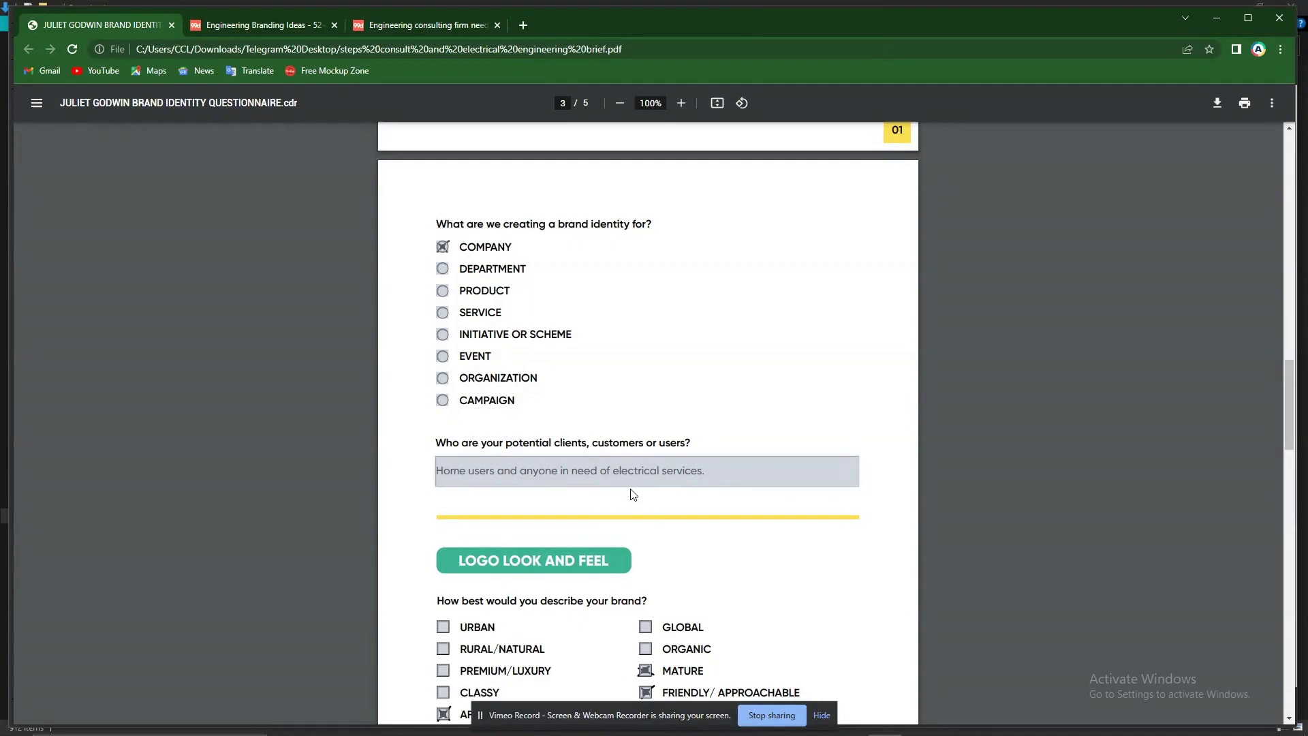
{"action": "scroll", "coordinate": [634, 487], "scroll_direction": "down", "scroll_amount": 3}
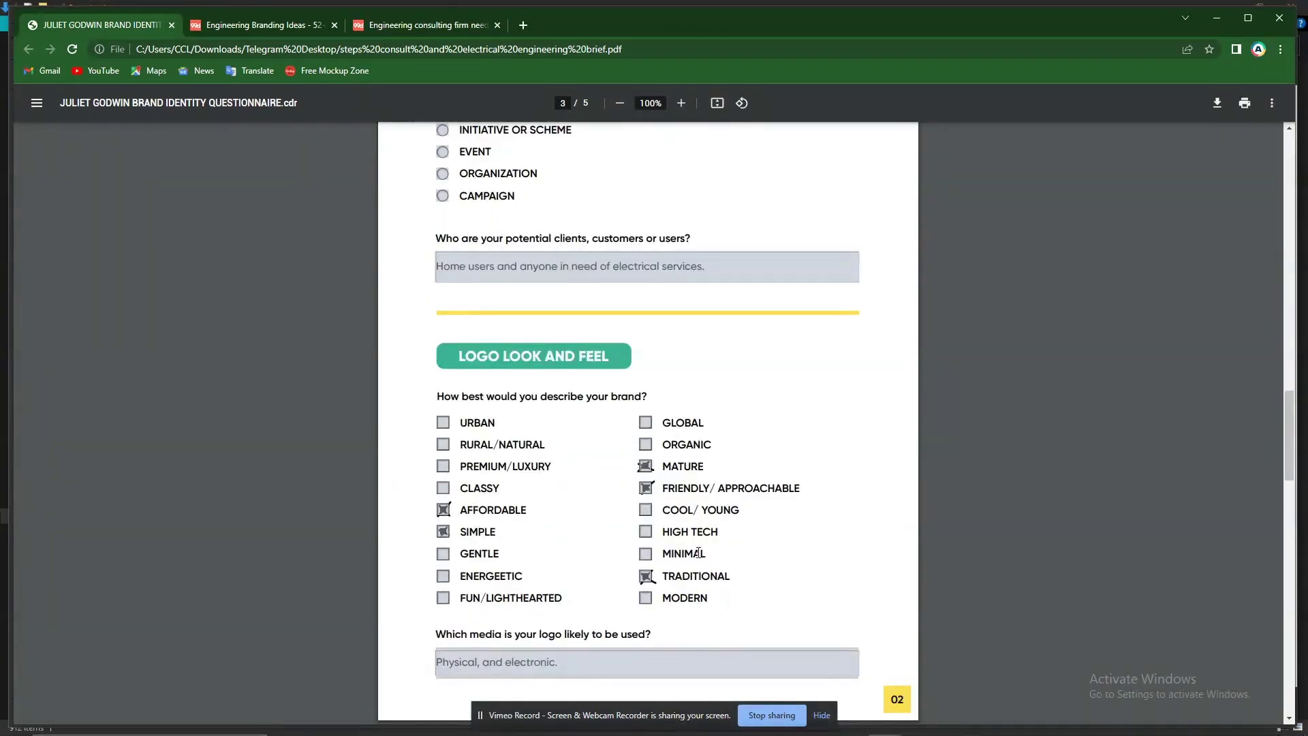
{"action": "scroll", "coordinate": [678, 565], "scroll_direction": "down", "scroll_amount": 1}
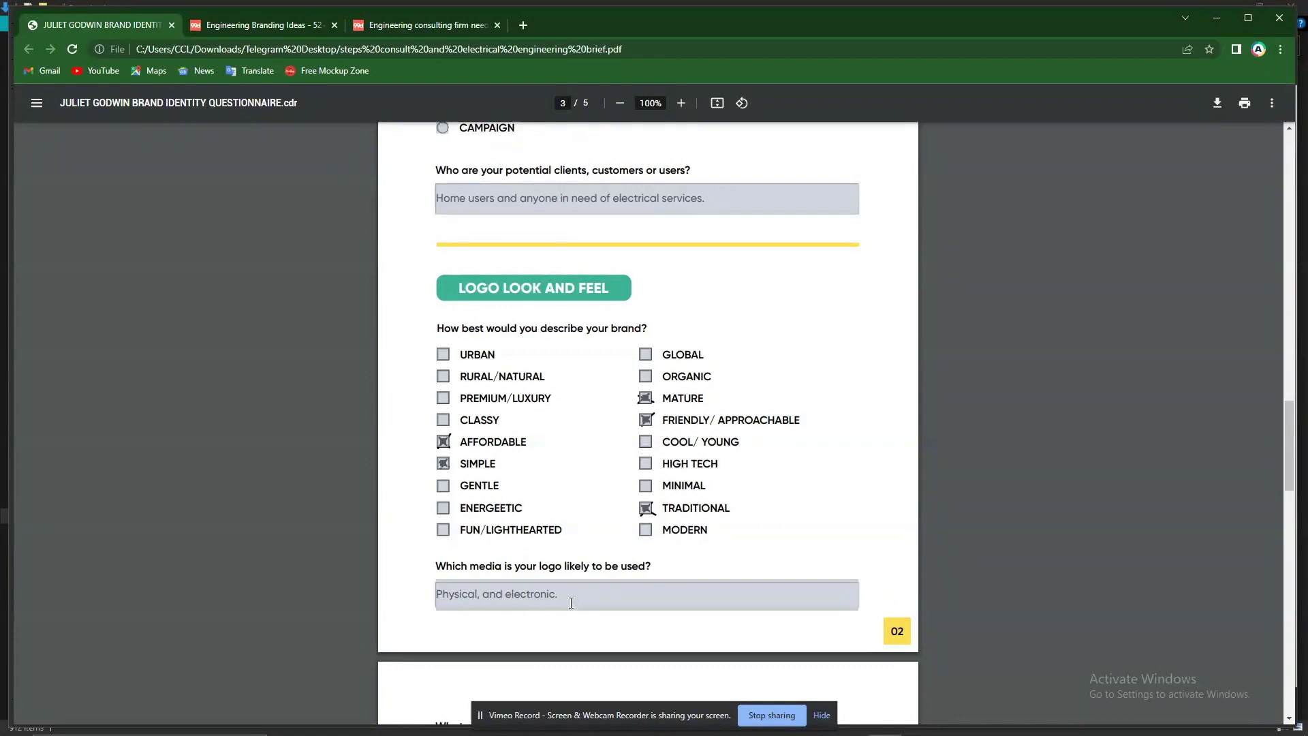
{"action": "scroll", "coordinate": [553, 604], "scroll_direction": "down", "scroll_amount": 5}
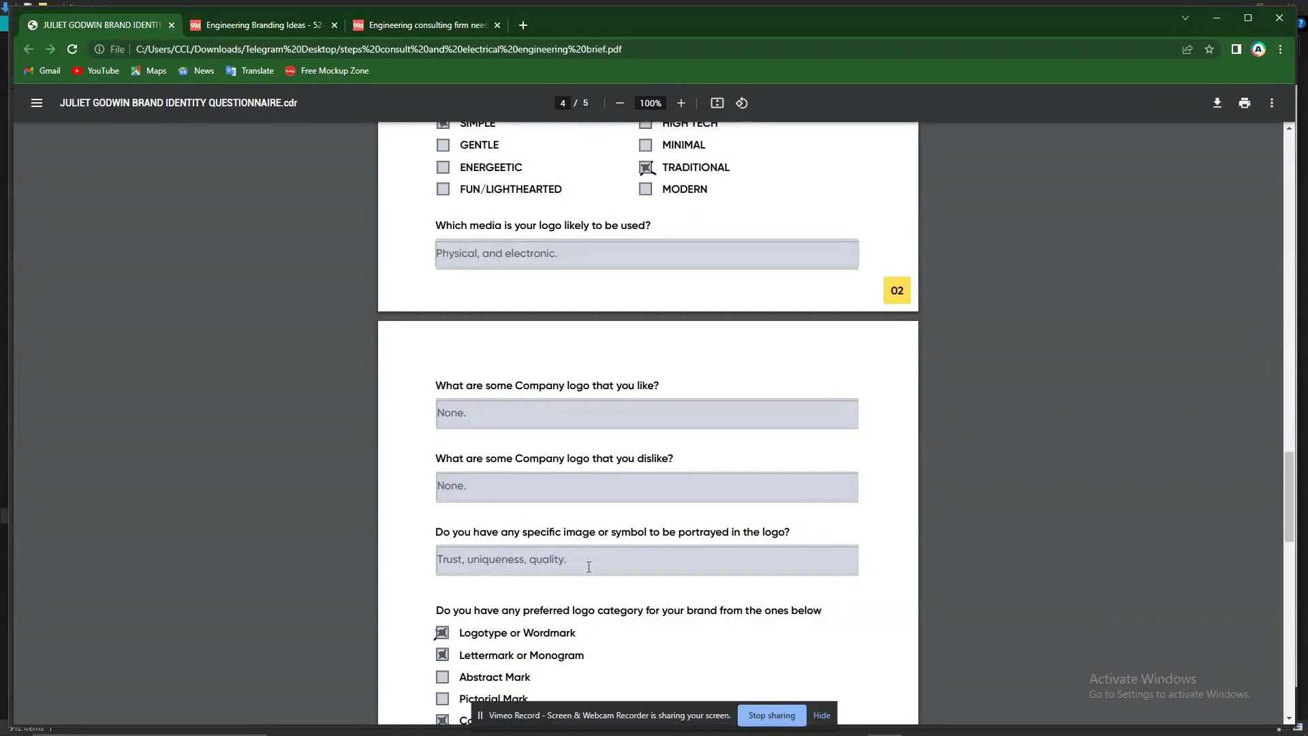
{"action": "scroll", "coordinate": [592, 564], "scroll_direction": "down", "scroll_amount": 4}
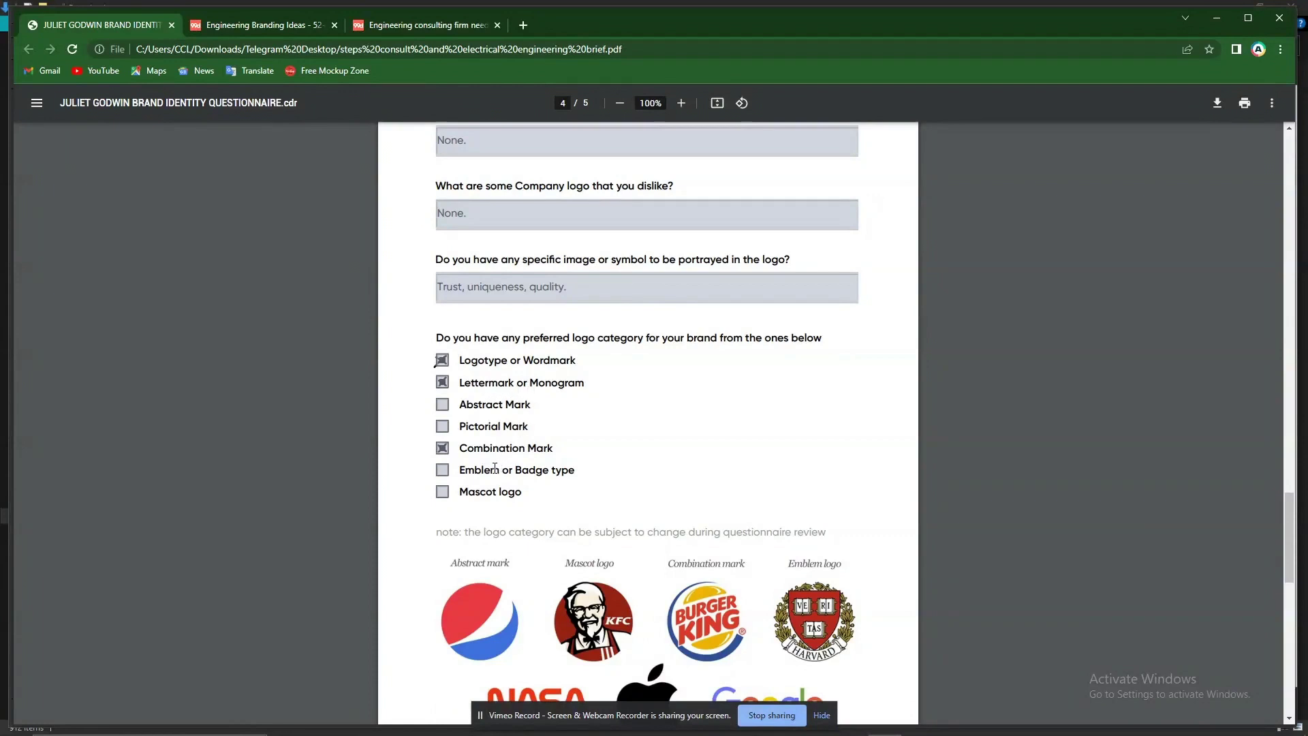
{"action": "scroll", "coordinate": [590, 483], "scroll_direction": "down", "scroll_amount": 8}
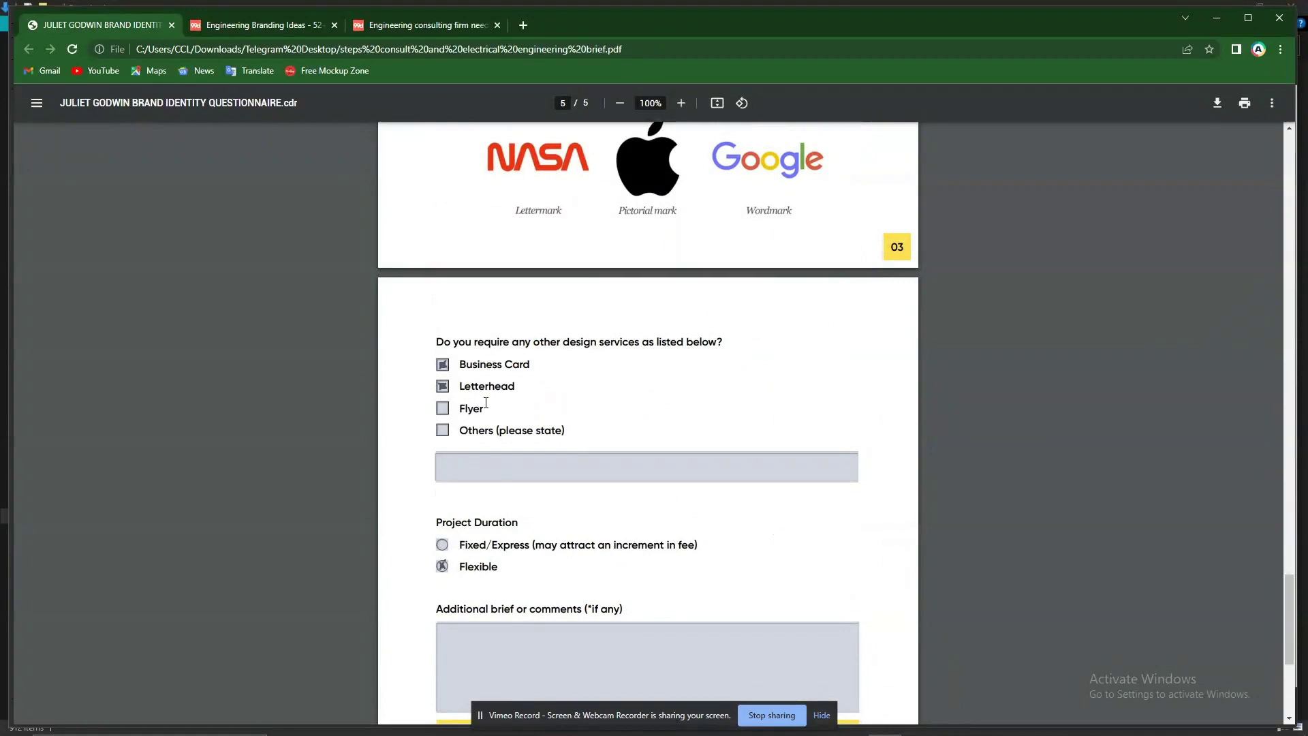
{"action": "scroll", "coordinate": [486, 402], "scroll_direction": "up", "scroll_amount": 20}
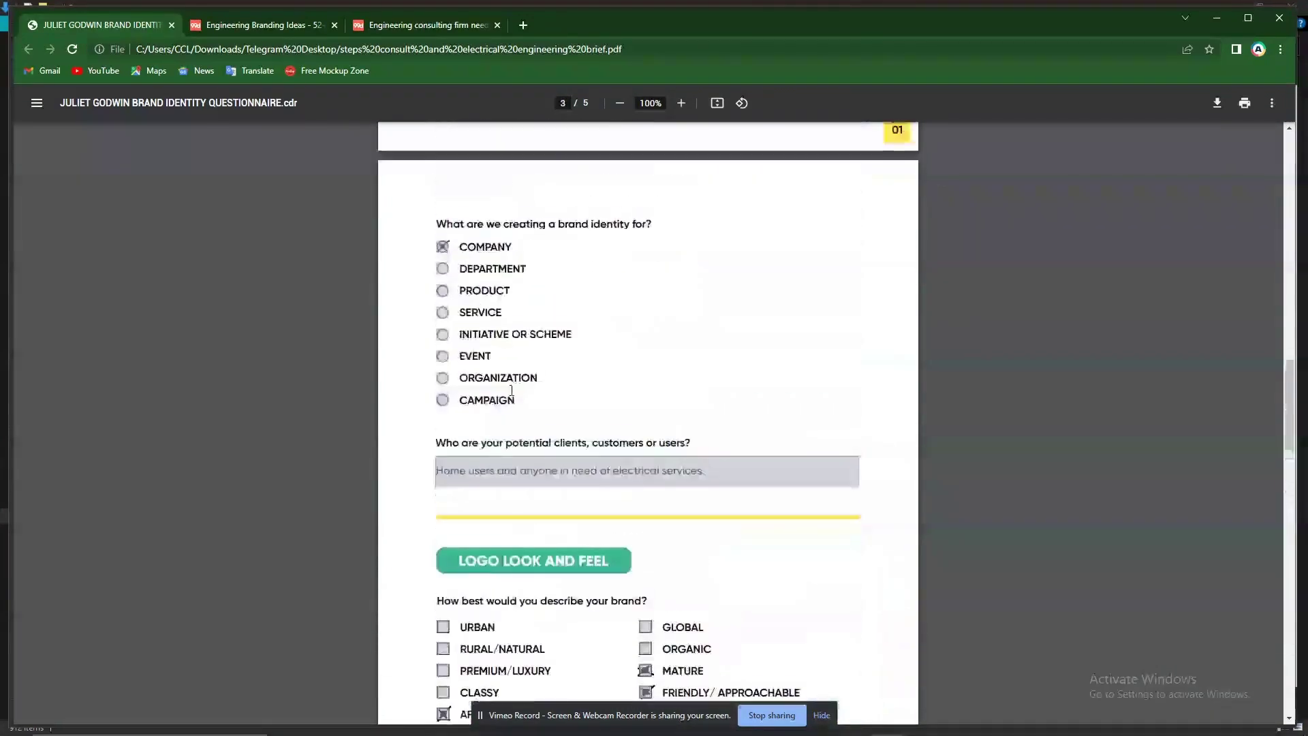
{"action": "scroll", "coordinate": [511, 390], "scroll_direction": "up", "scroll_amount": 4}
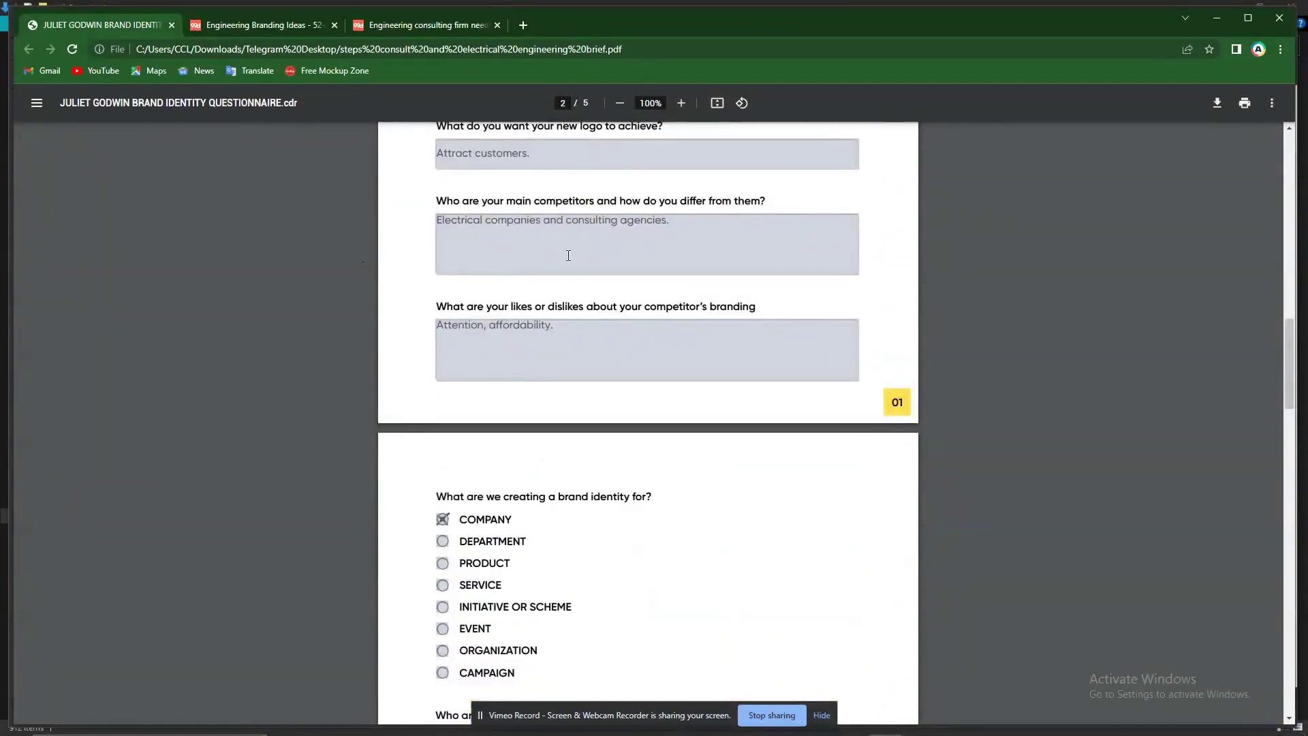
Browse the 99designs Engineering Branding Ideas grid for engineering logo references like the Bladykas concept
{"action": "left_click", "coordinate": [252, 25]}
{"action": "scroll", "coordinate": [669, 482], "scroll_direction": "down", "scroll_amount": 2}
{"action": "scroll", "coordinate": [671, 482], "scroll_direction": "up", "scroll_amount": 8}
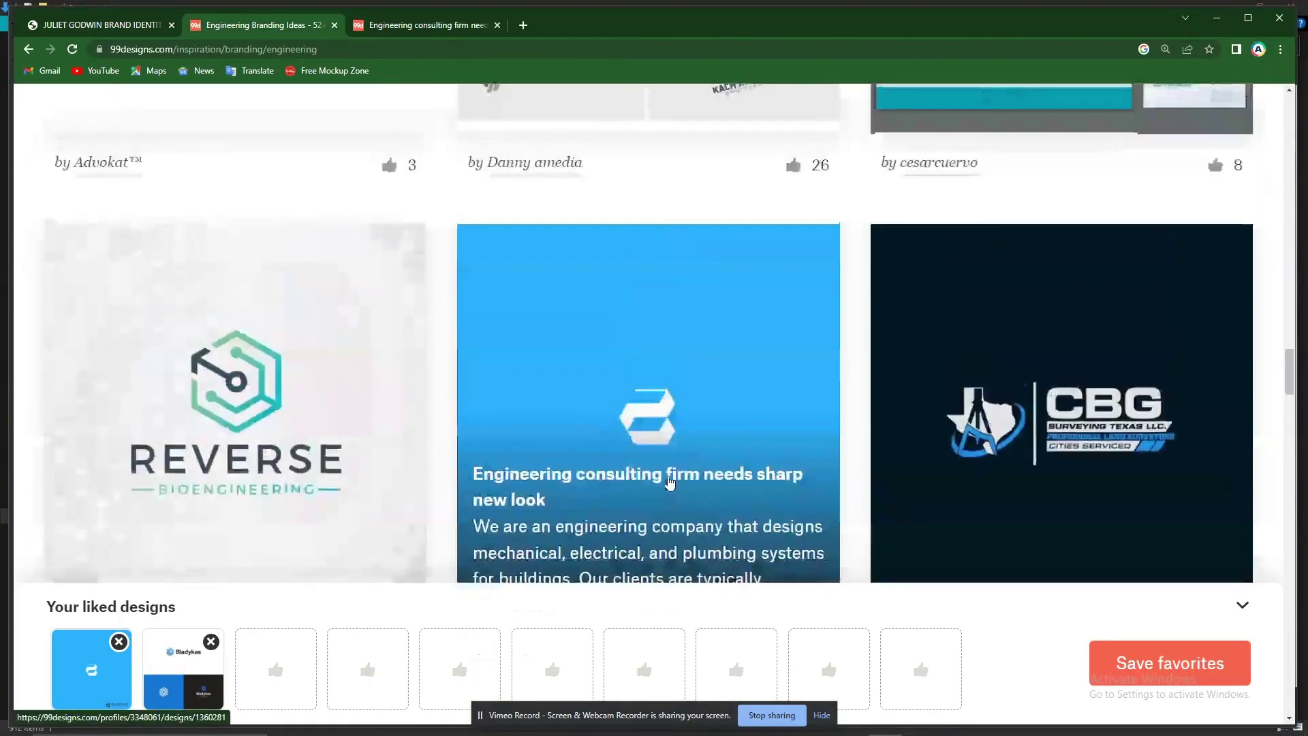
{"action": "scroll", "coordinate": [674, 482], "scroll_direction": "up", "scroll_amount": 12}
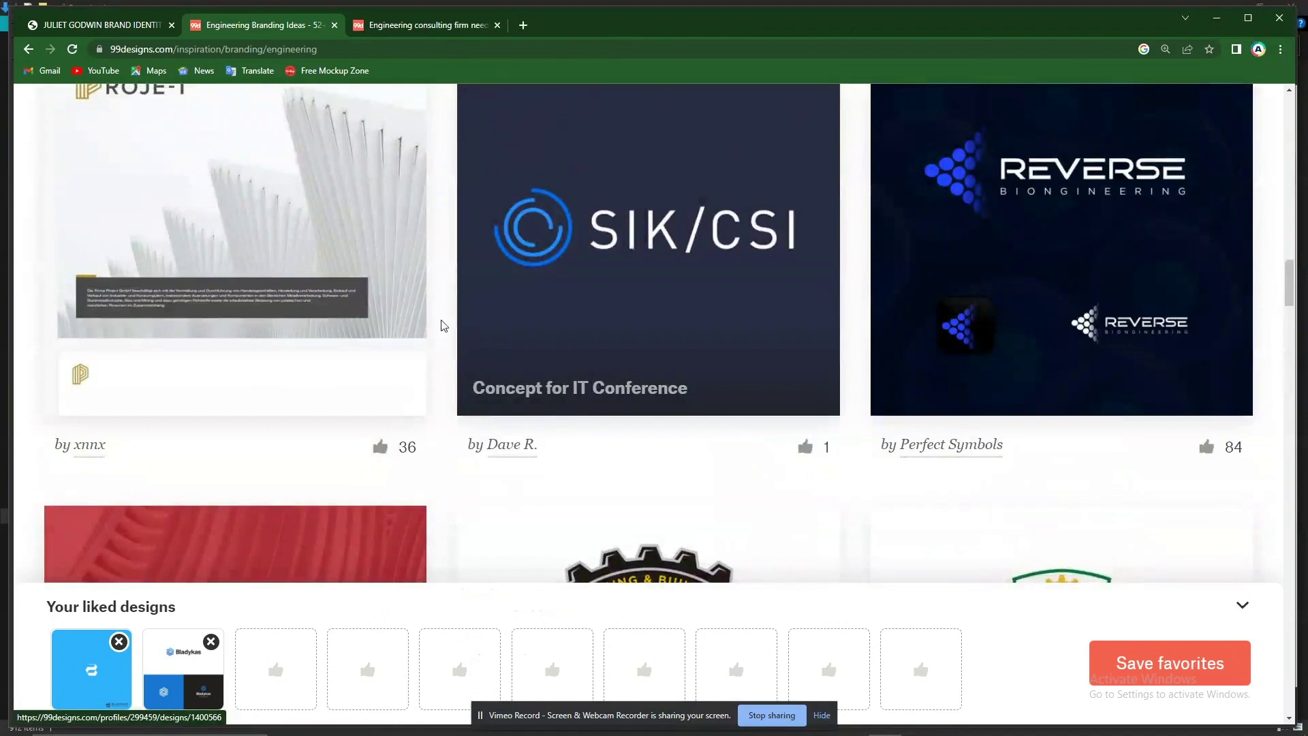
{"action": "scroll", "coordinate": [712, 401], "scroll_direction": "up", "scroll_amount": 10}
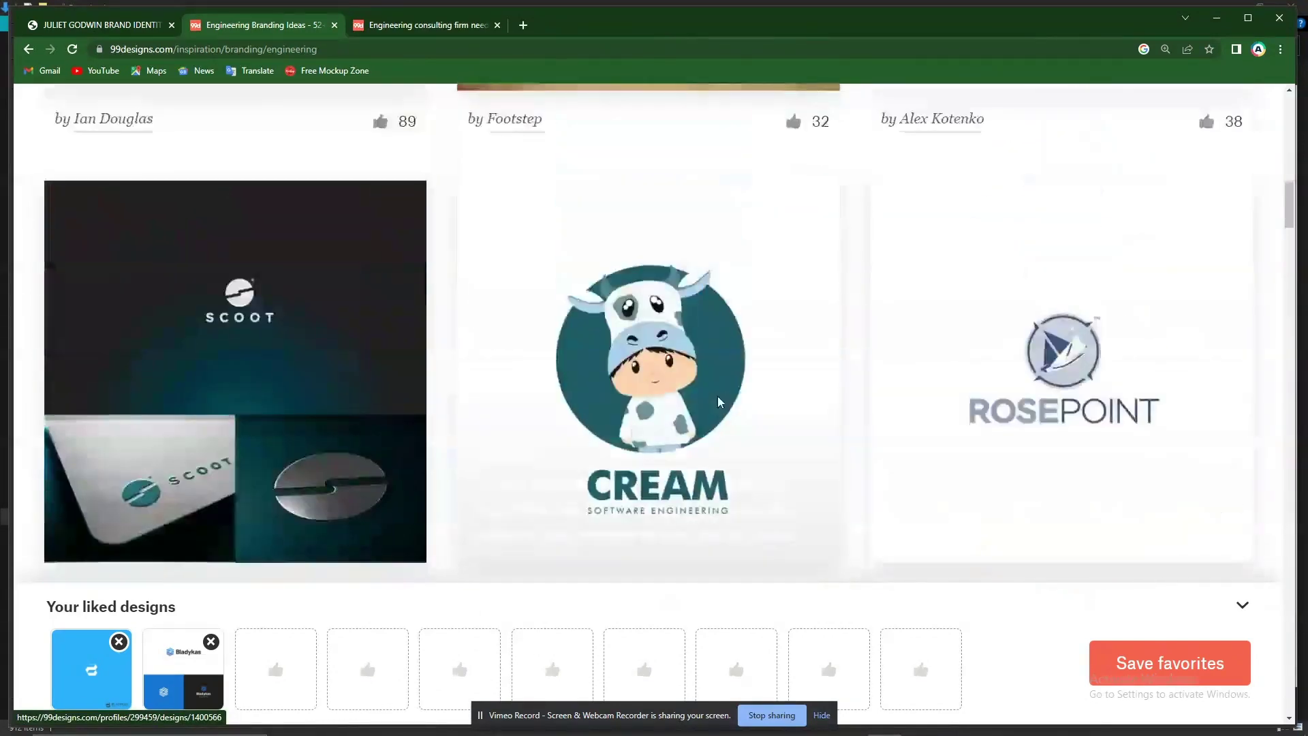
{"action": "scroll", "coordinate": [719, 401], "scroll_direction": "up", "scroll_amount": 4}
{"action": "scroll", "coordinate": [719, 400], "scroll_direction": "down", "scroll_amount": 8}
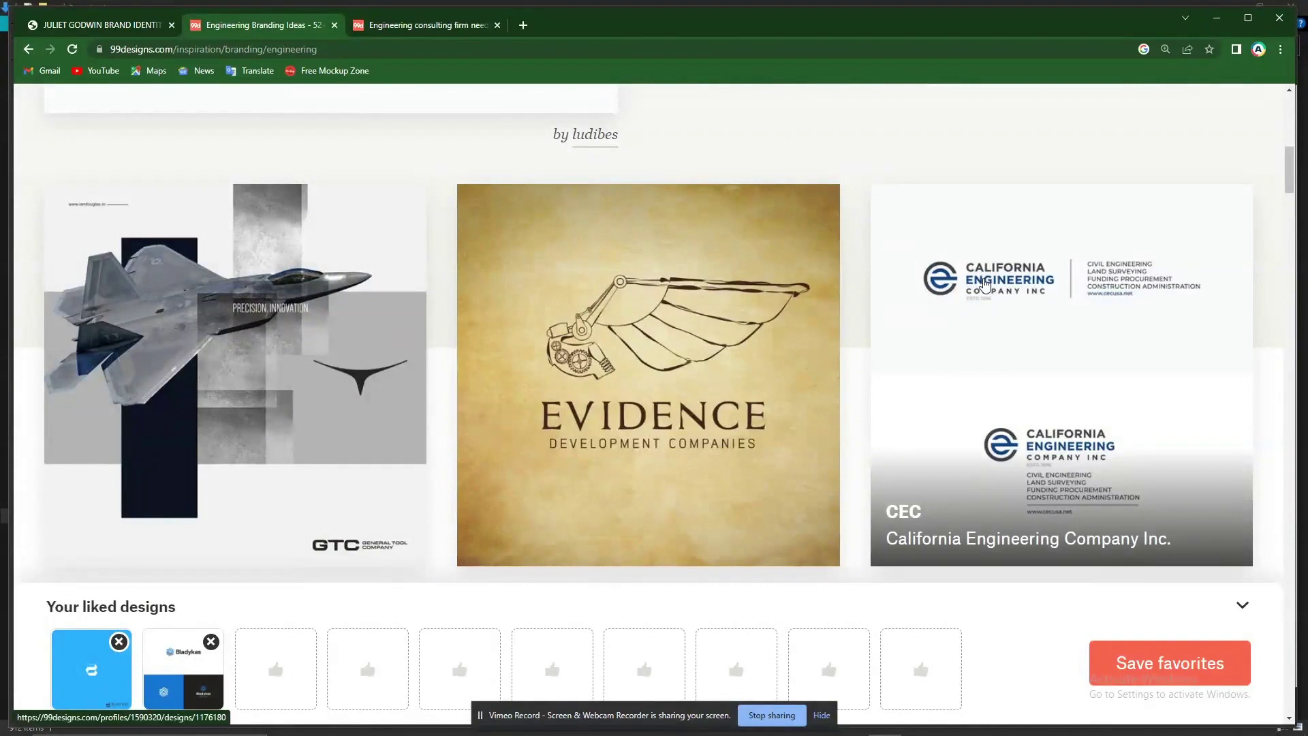
{"action": "scroll", "coordinate": [429, 394], "scroll_direction": "down", "scroll_amount": 8}
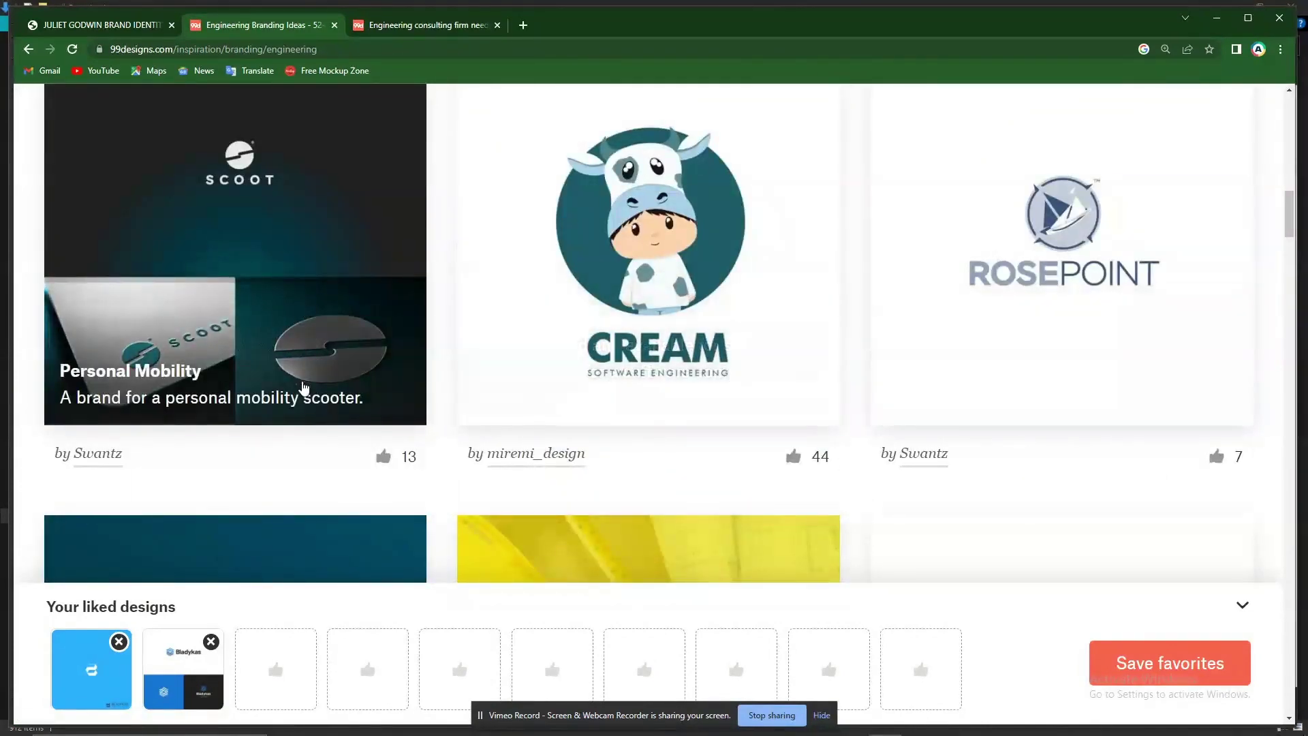
{"action": "scroll", "coordinate": [341, 382], "scroll_direction": "down", "scroll_amount": 6}
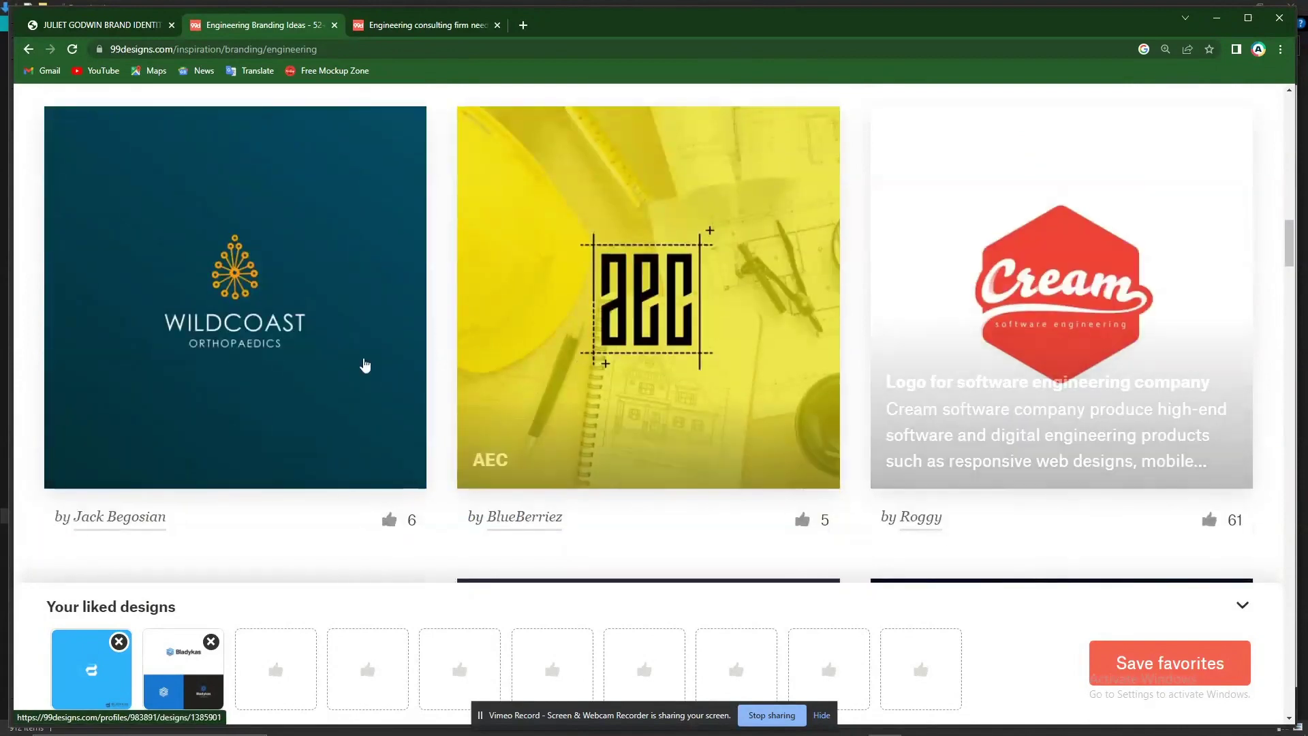
{"action": "scroll", "coordinate": [390, 409], "scroll_direction": "down", "scroll_amount": 12}
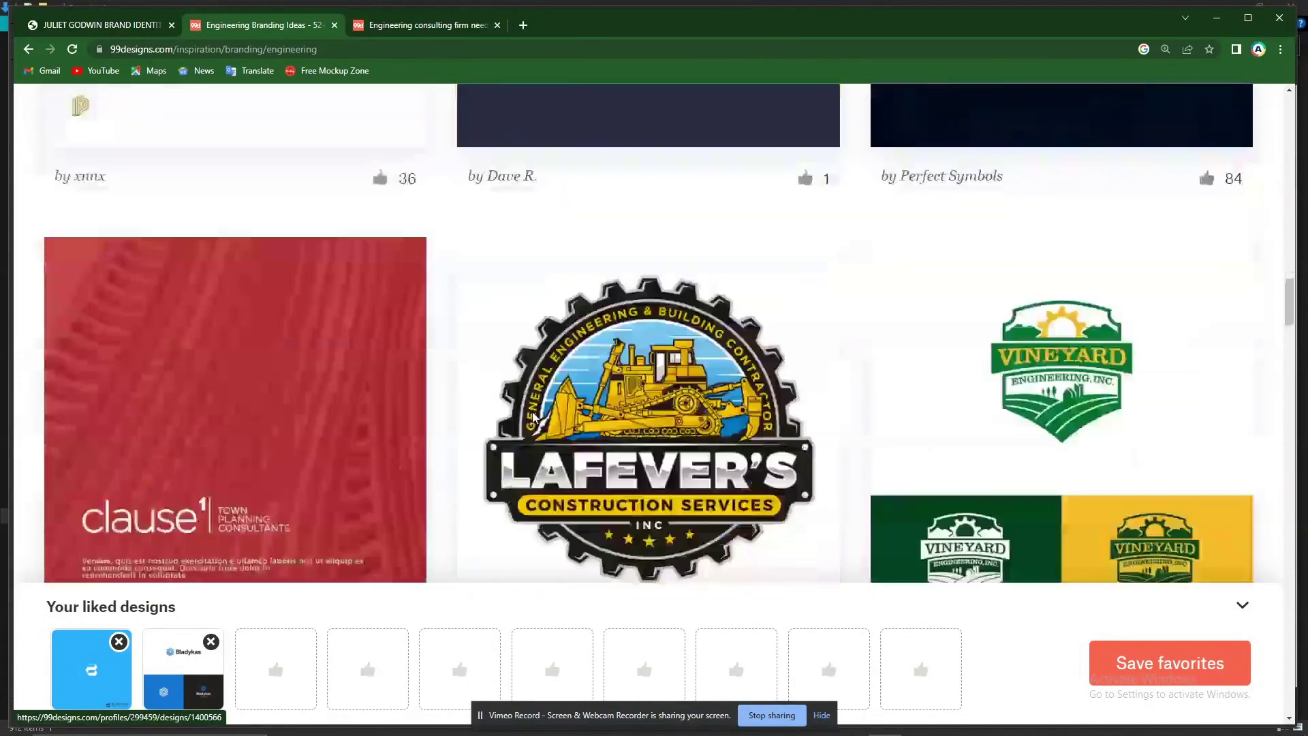
{"action": "scroll", "coordinate": [875, 395], "scroll_direction": "up", "scroll_amount": 5}
{"action": "scroll", "coordinate": [685, 414], "scroll_direction": "down", "scroll_amount": 5}
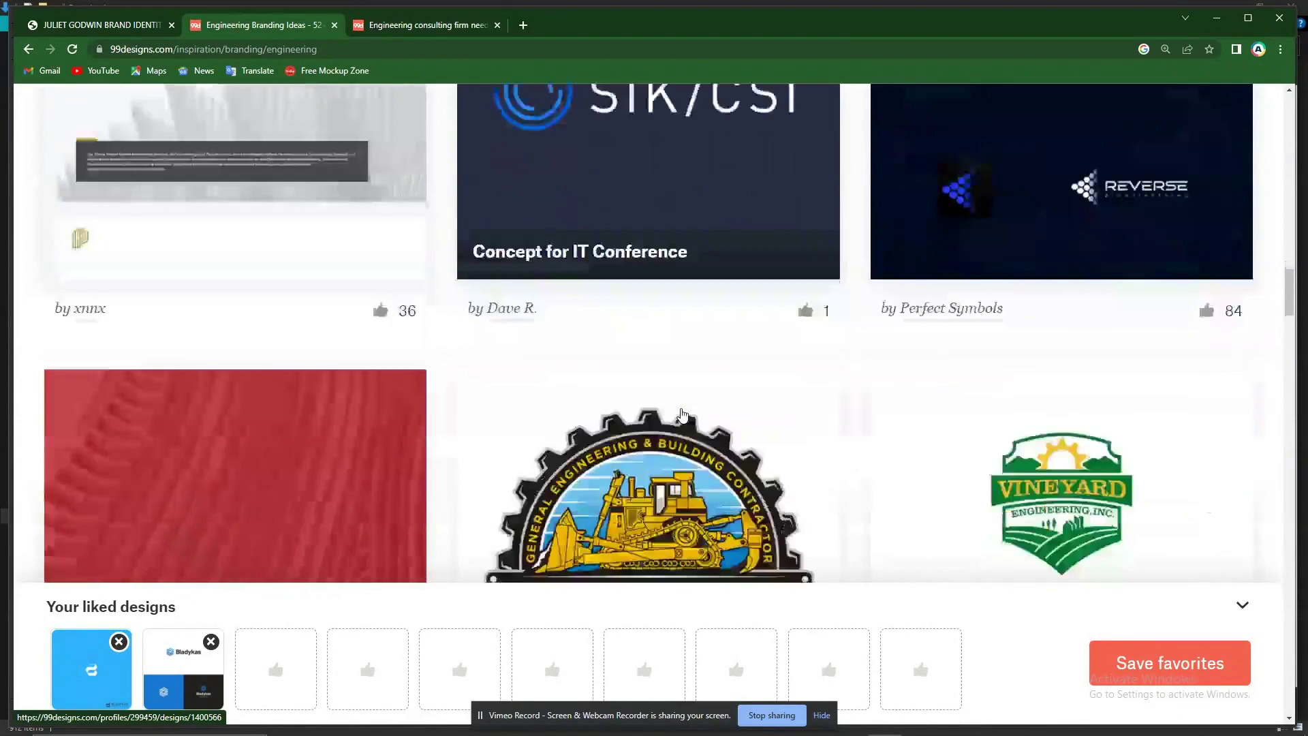
{"action": "scroll", "coordinate": [683, 416], "scroll_direction": "down", "scroll_amount": 6}
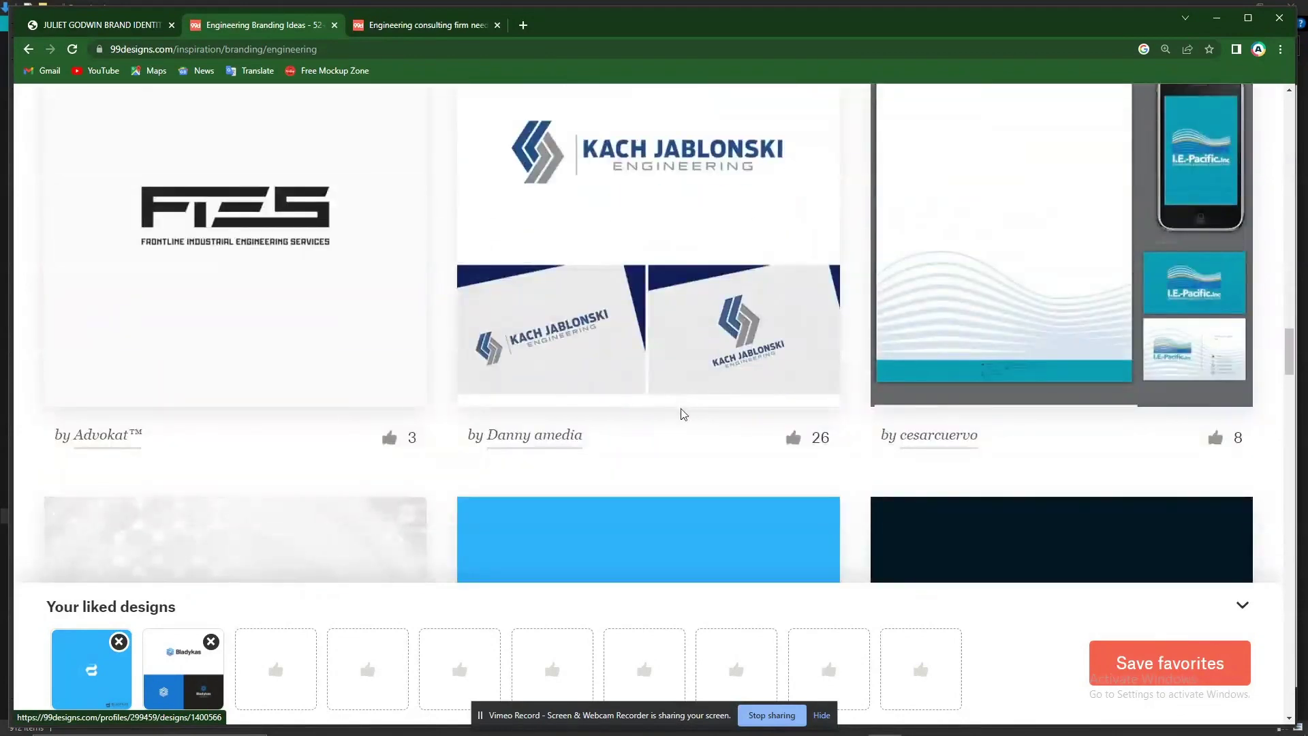
{"action": "scroll", "coordinate": [607, 331], "scroll_direction": "up", "scroll_amount": 1}
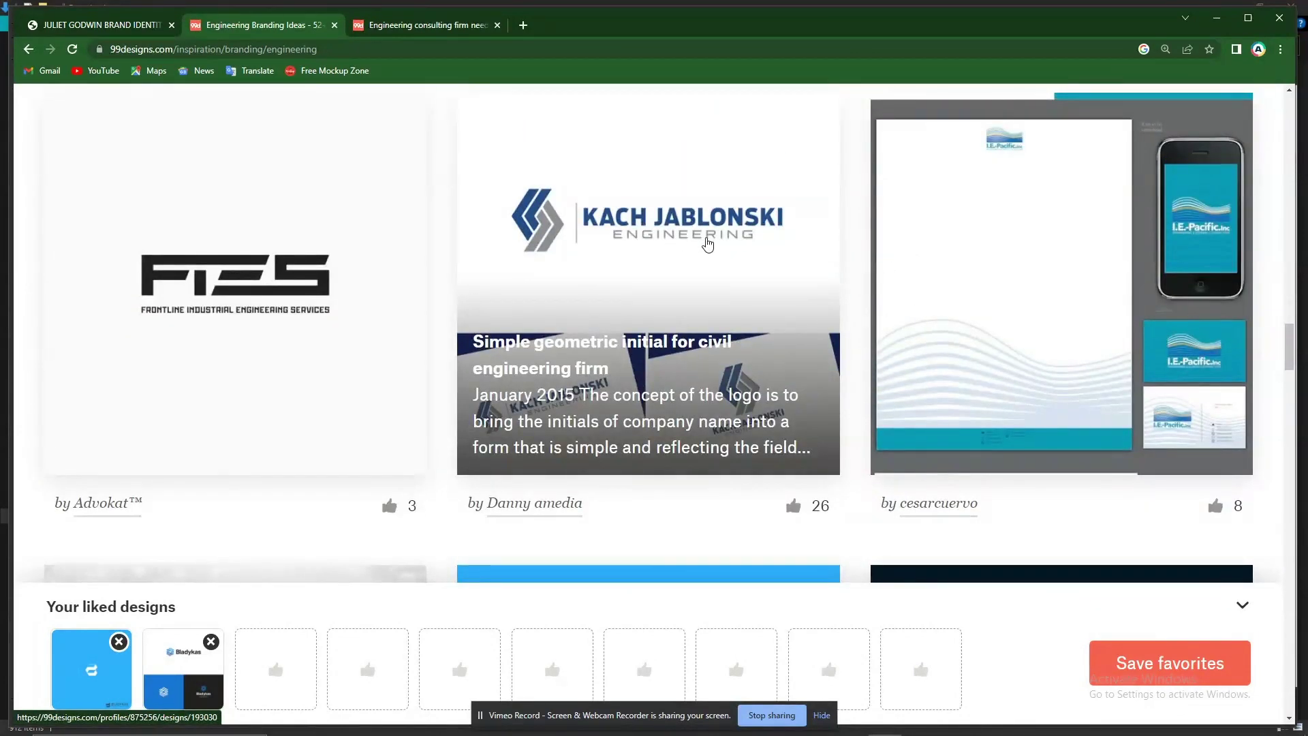
{"action": "scroll", "coordinate": [616, 378], "scroll_direction": "down", "scroll_amount": 5}
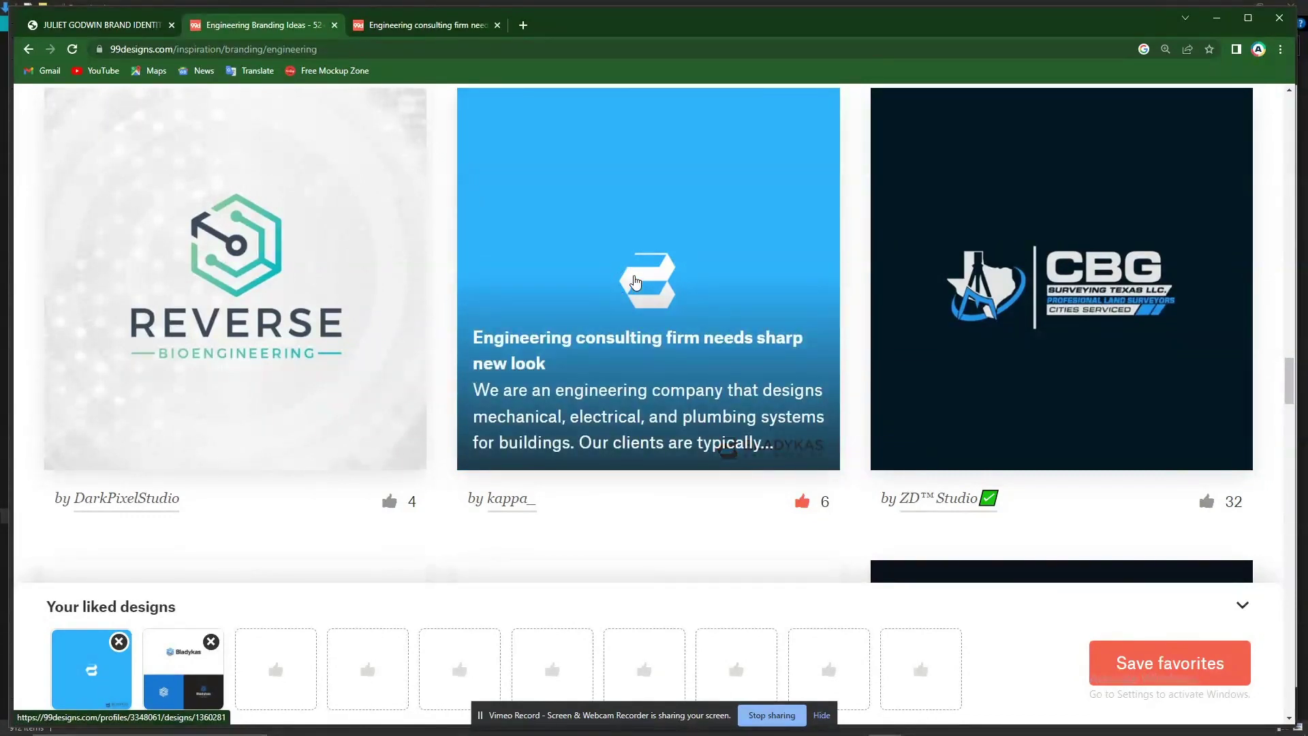
{"action": "scroll", "coordinate": [628, 273], "scroll_direction": "down", "scroll_amount": 5}
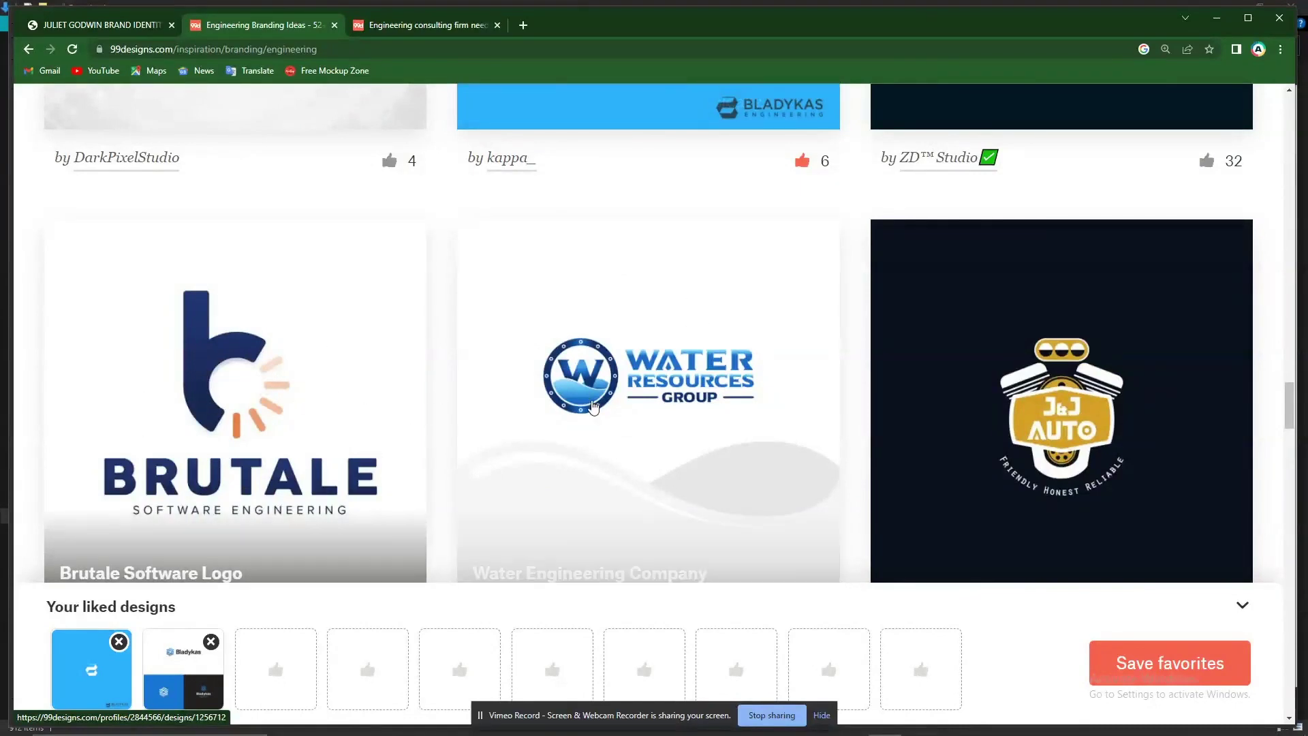
{"action": "scroll", "coordinate": [613, 409], "scroll_direction": "down", "scroll_amount": 8}
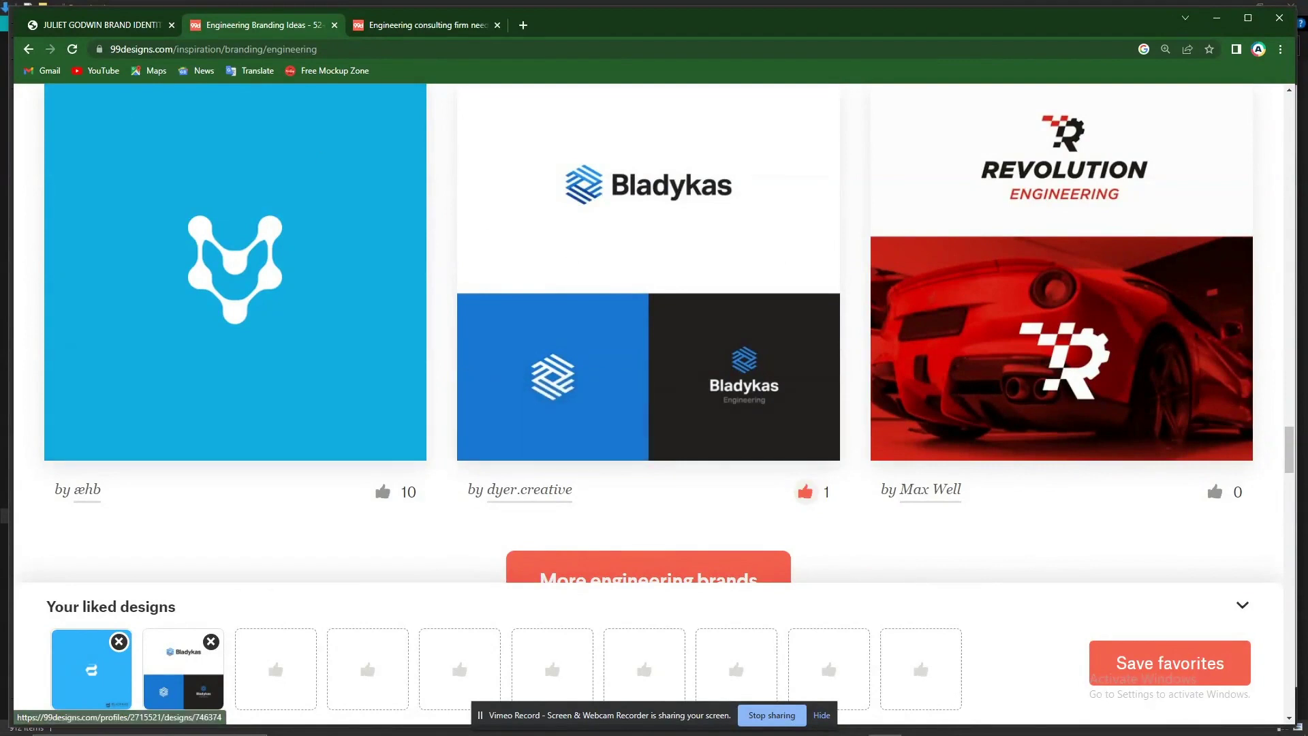
Return to the questionnaire PDF at page 3's Logo Look and Feel checkboxes
{"action": "left_click", "coordinate": [80, 28]}
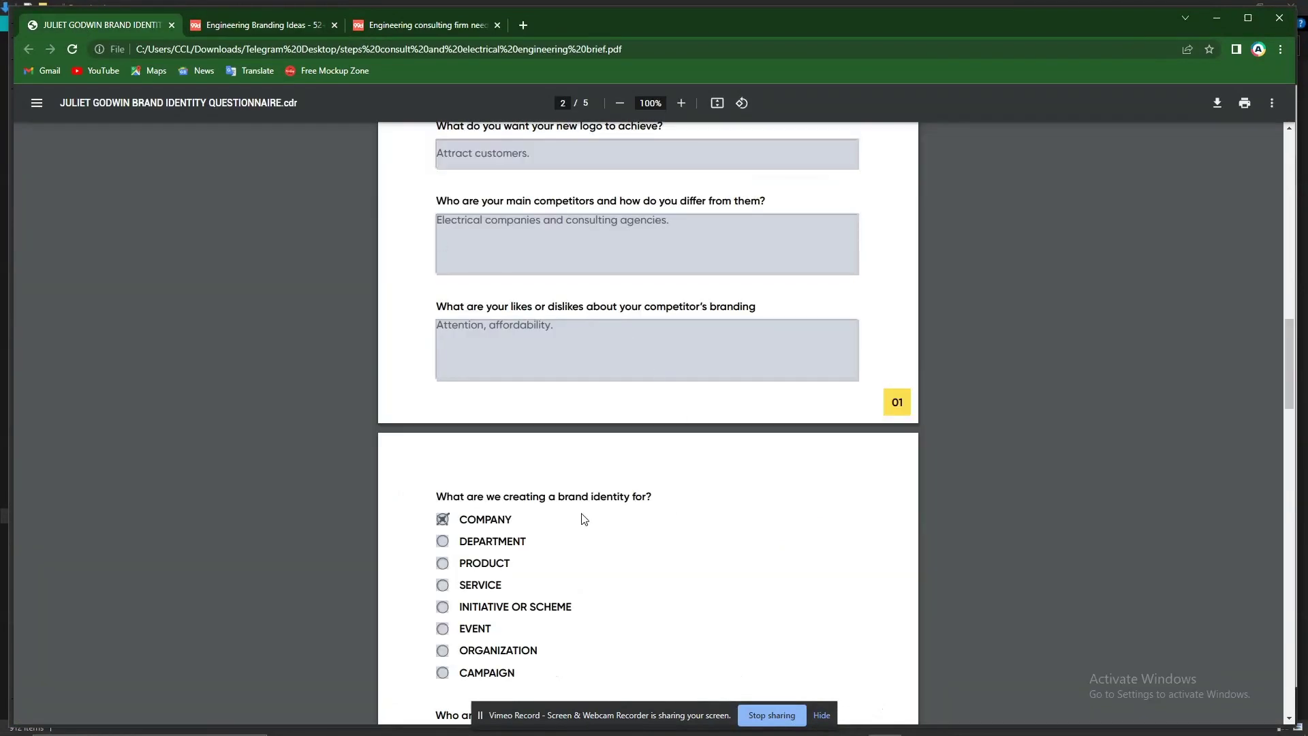
{"action": "scroll", "coordinate": [584, 519], "scroll_direction": "up", "scroll_amount": 15}
{"action": "scroll", "coordinate": [584, 502], "scroll_direction": "down", "scroll_amount": 5}
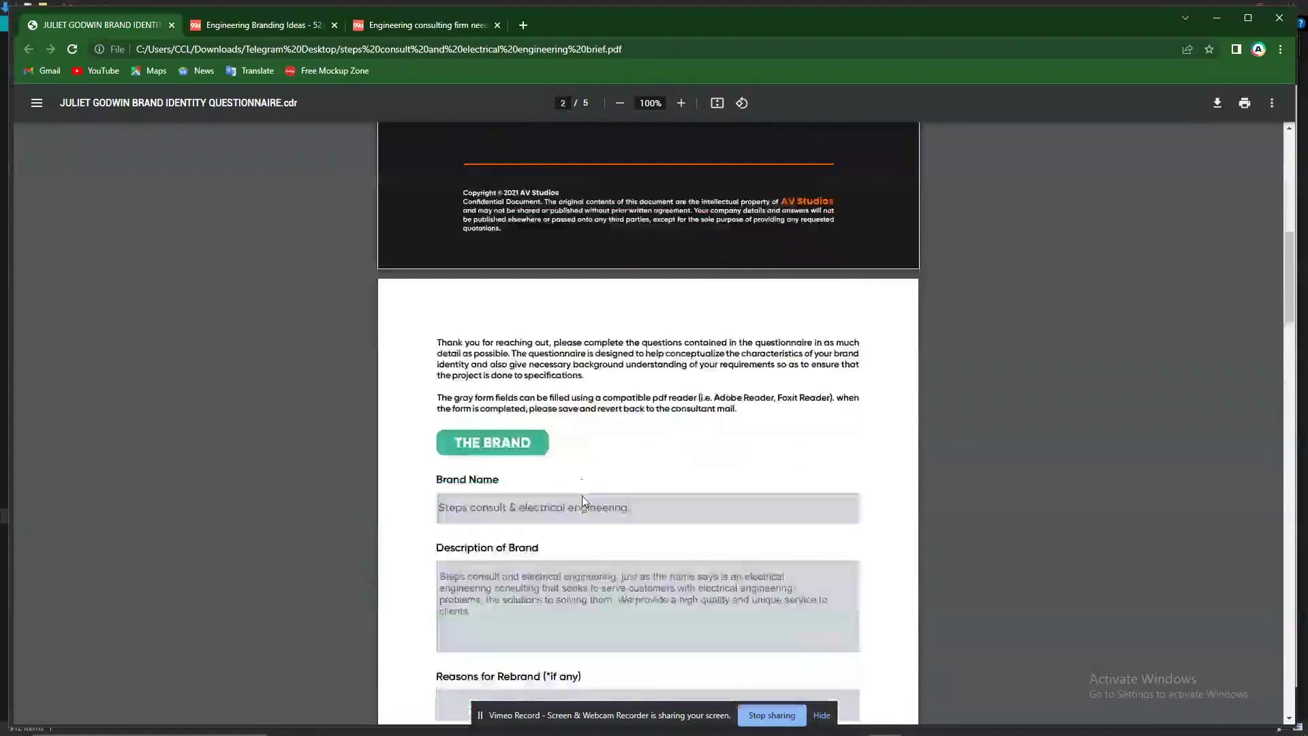
{"action": "scroll", "coordinate": [584, 502], "scroll_direction": "down", "scroll_amount": 15}
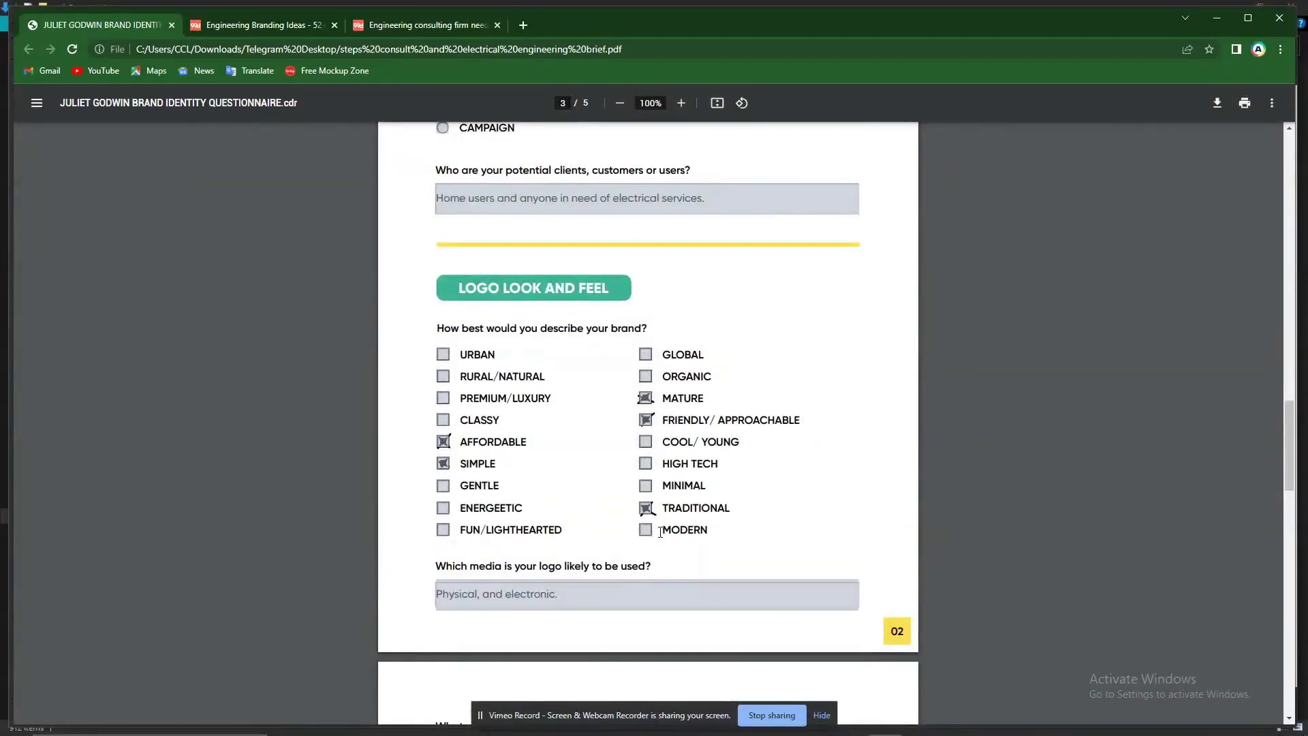
Request more engineering brands at the bottom of the 99designs Engineering Branding Ideas gallery
{"action": "left_click", "coordinate": [287, 25]}
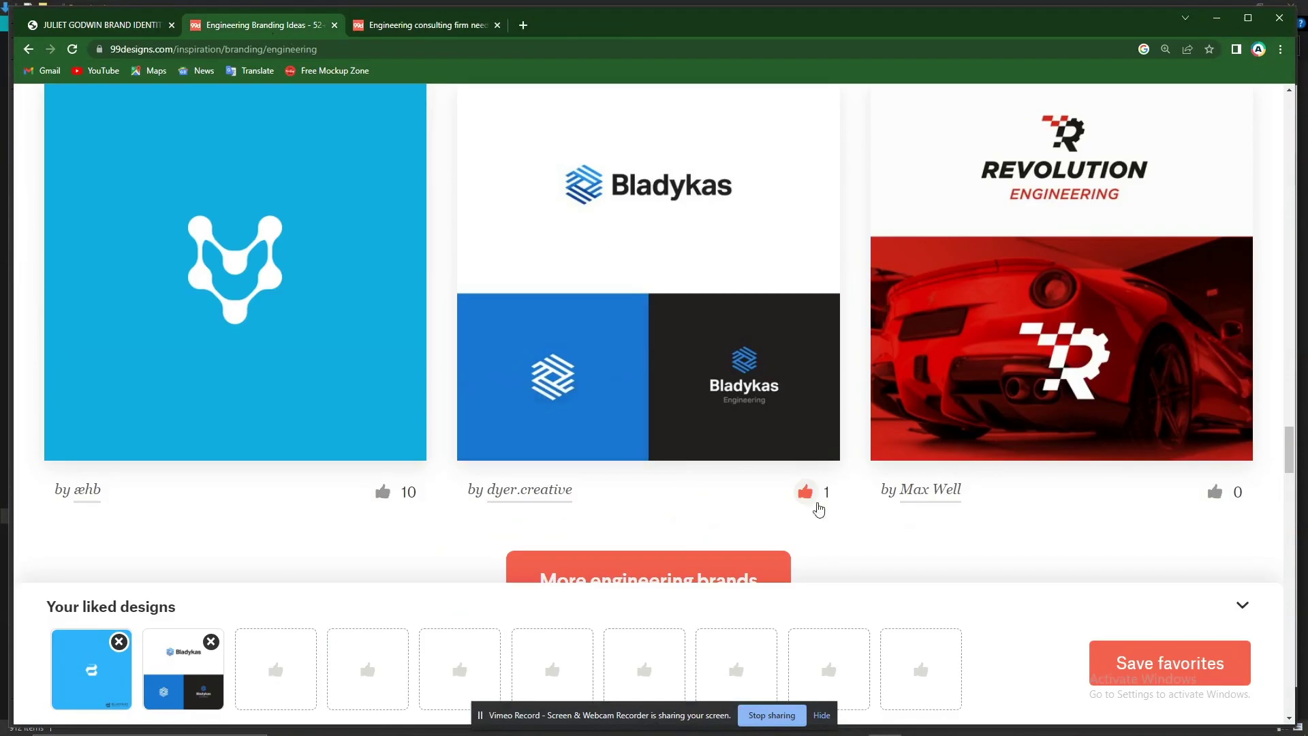
{"action": "scroll", "coordinate": [750, 484], "scroll_direction": "down", "scroll_amount": 4}
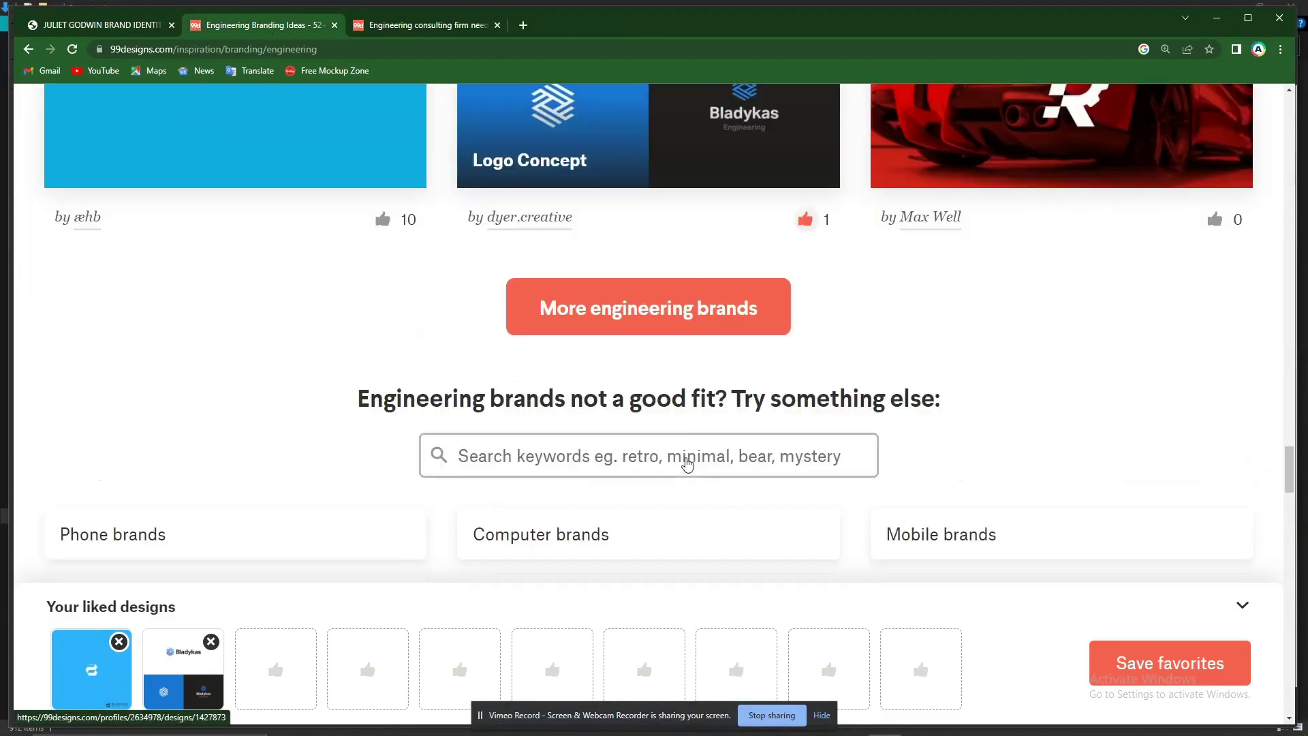
{"action": "left_click", "coordinate": [637, 315]}
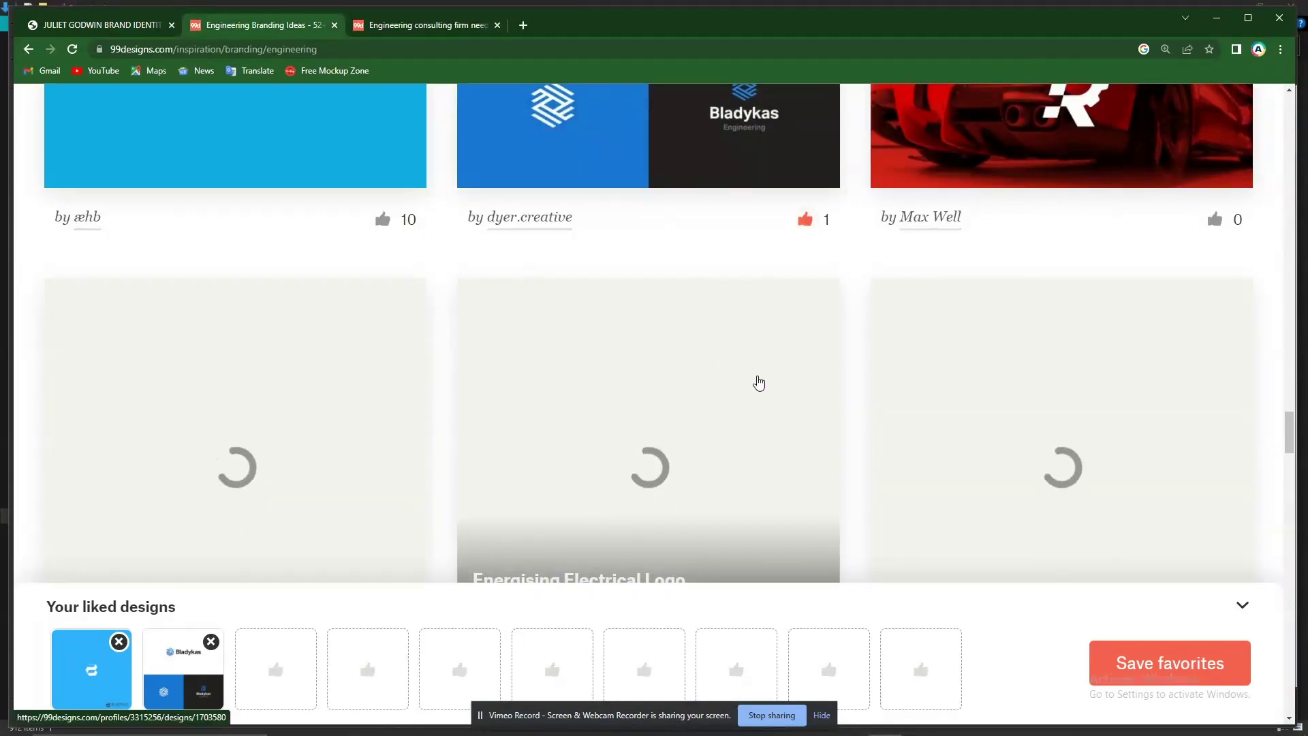
{"action": "mouse_move", "coordinate": [716, 729]}
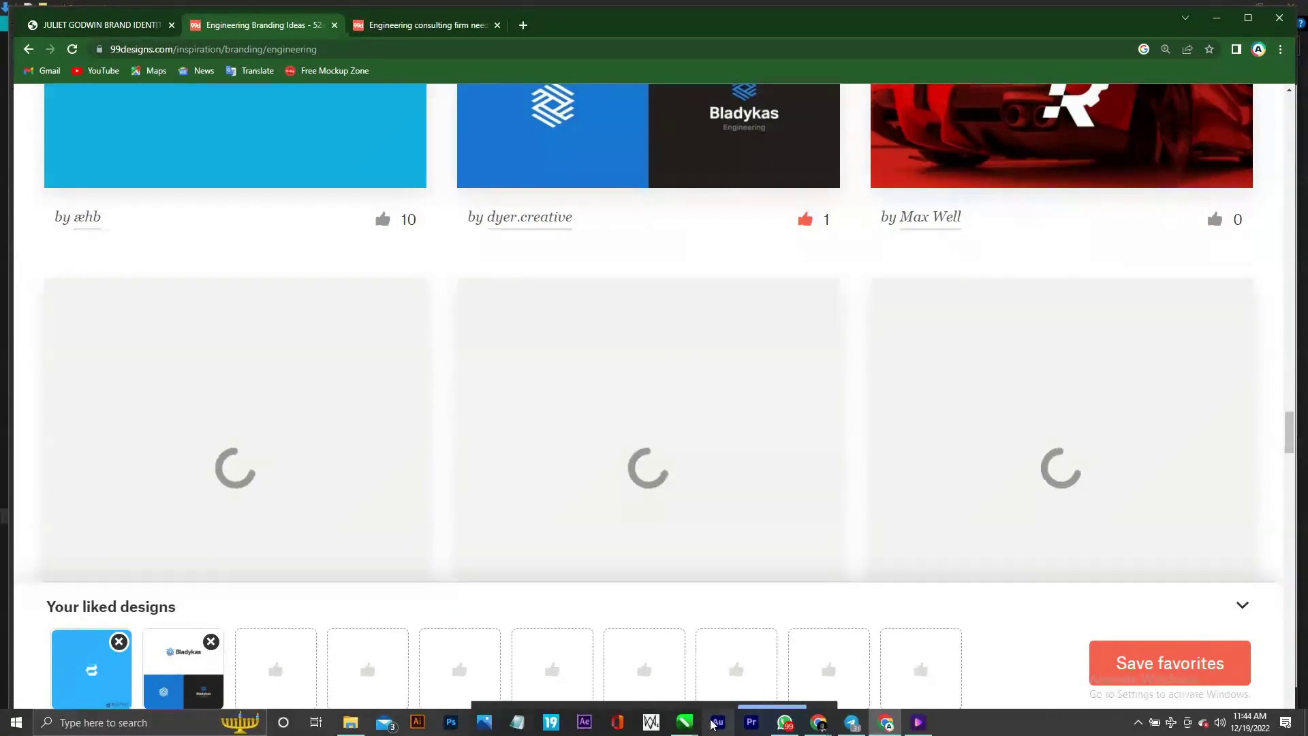
In Behance, close the current project and open the Firmum Brand Identity project
{"action": "mouse_move", "coordinate": [820, 726]}
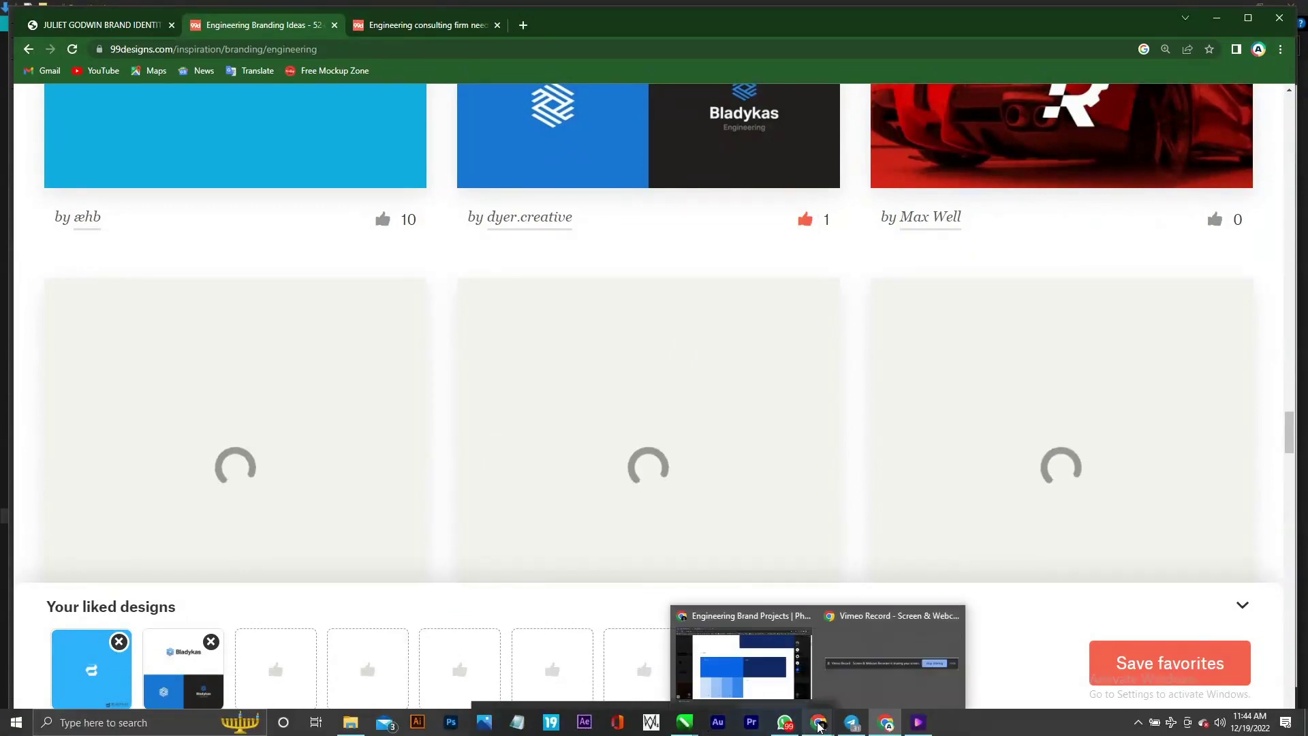
{"action": "left_click", "coordinate": [742, 665]}
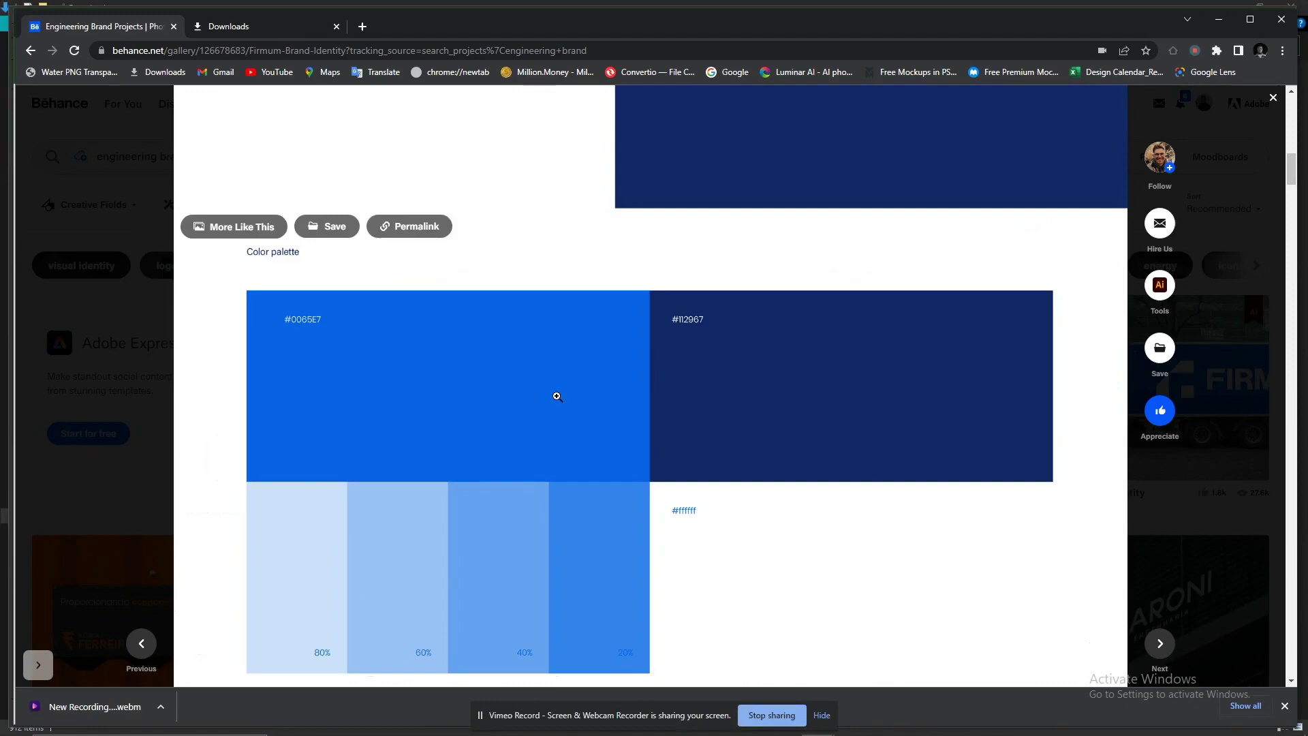
{"action": "scroll", "coordinate": [833, 427], "scroll_direction": "up", "scroll_amount": 3}
{"action": "scroll", "coordinate": [834, 427], "scroll_direction": "up", "scroll_amount": 3}
{"action": "left_click", "coordinate": [1272, 97]}
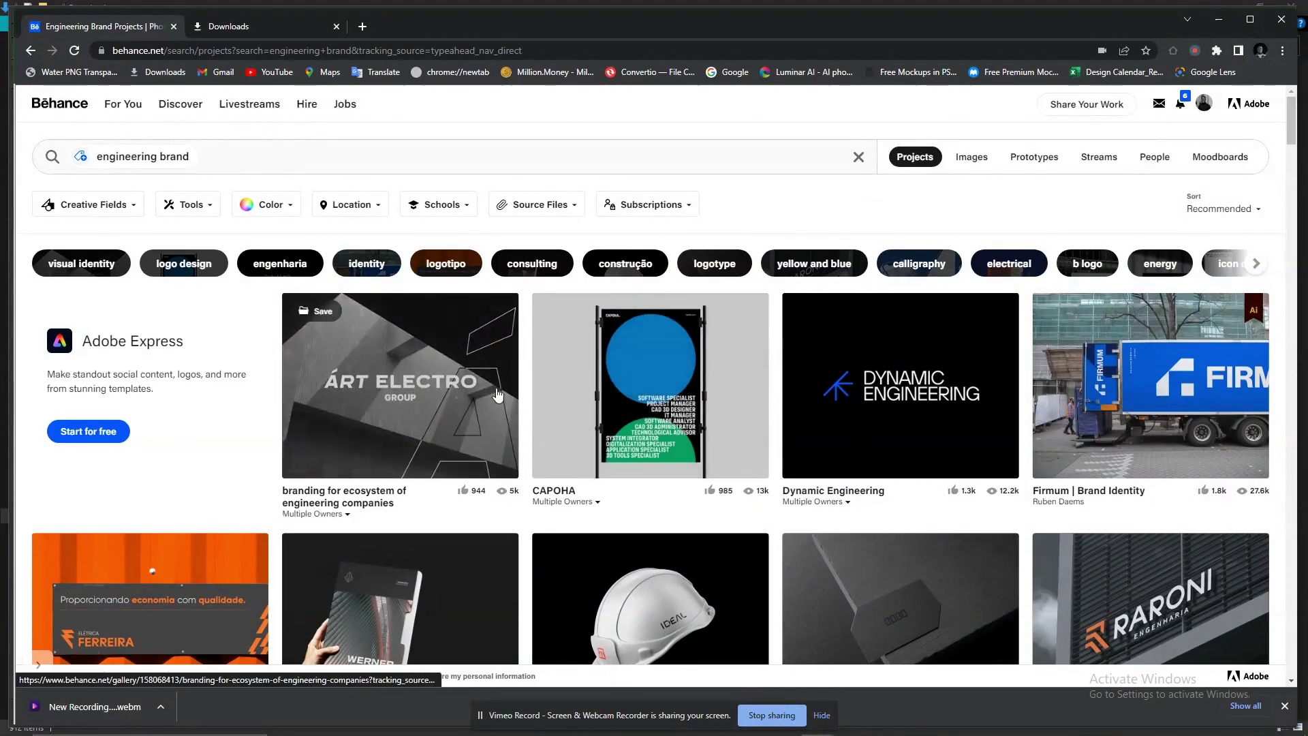
{"action": "left_click", "coordinate": [1099, 386]}
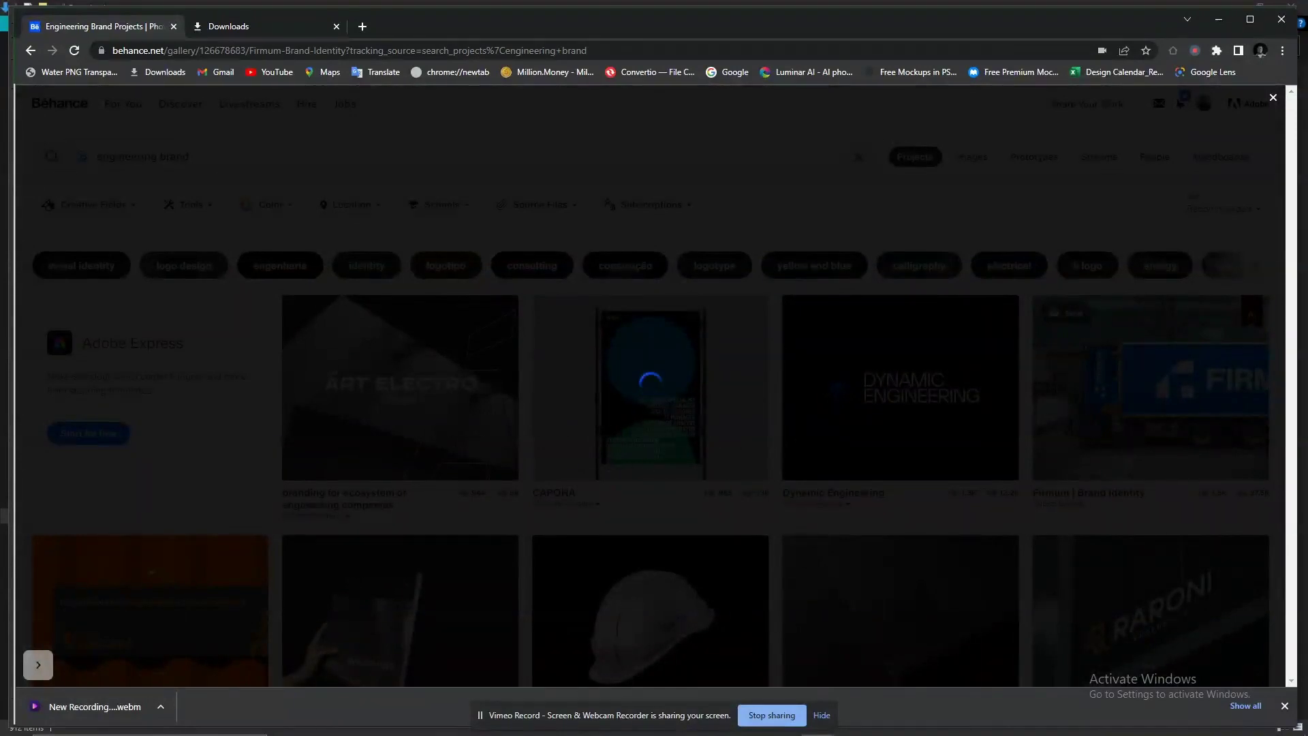
Study Firmum's blue palette, logo construction, Neue Haas Grotesk and Acumin typefaces, and business card mockups
{"action": "mouse_move", "coordinate": [1170, 724]}
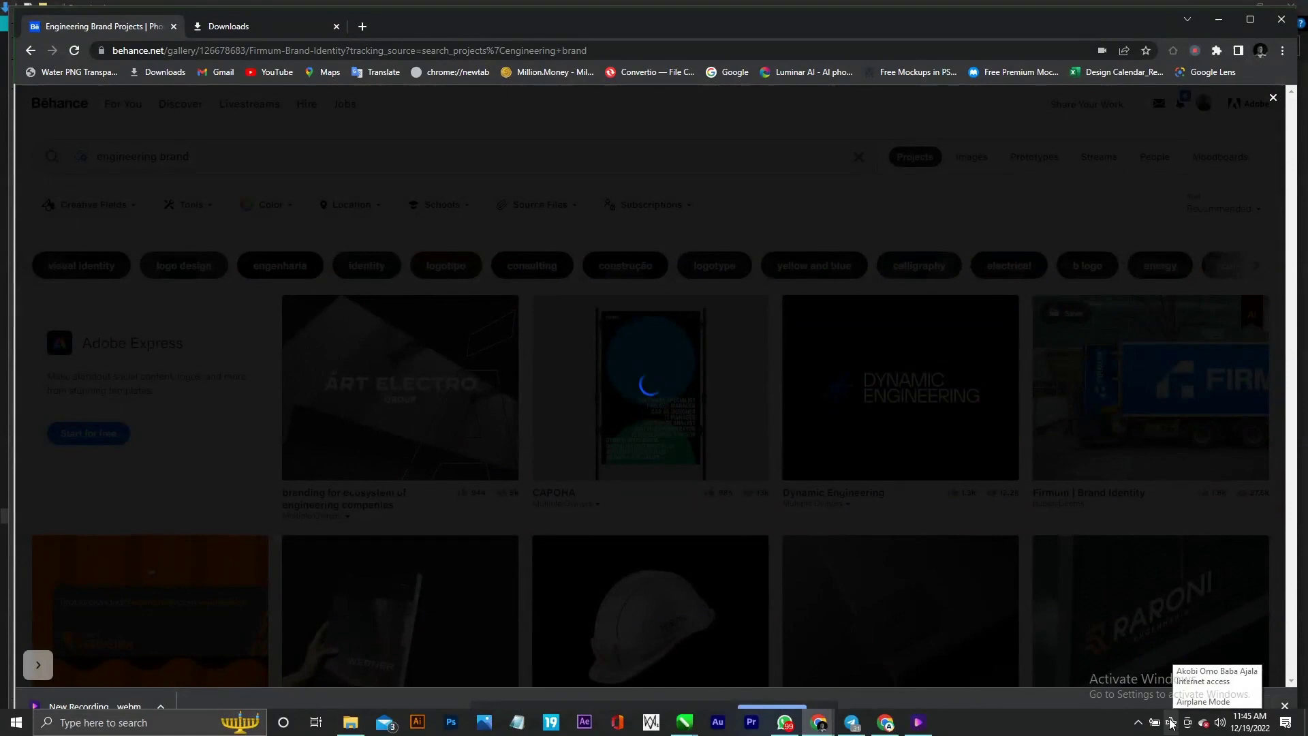
{"action": "scroll", "coordinate": [689, 392], "scroll_direction": "down", "scroll_amount": 5}
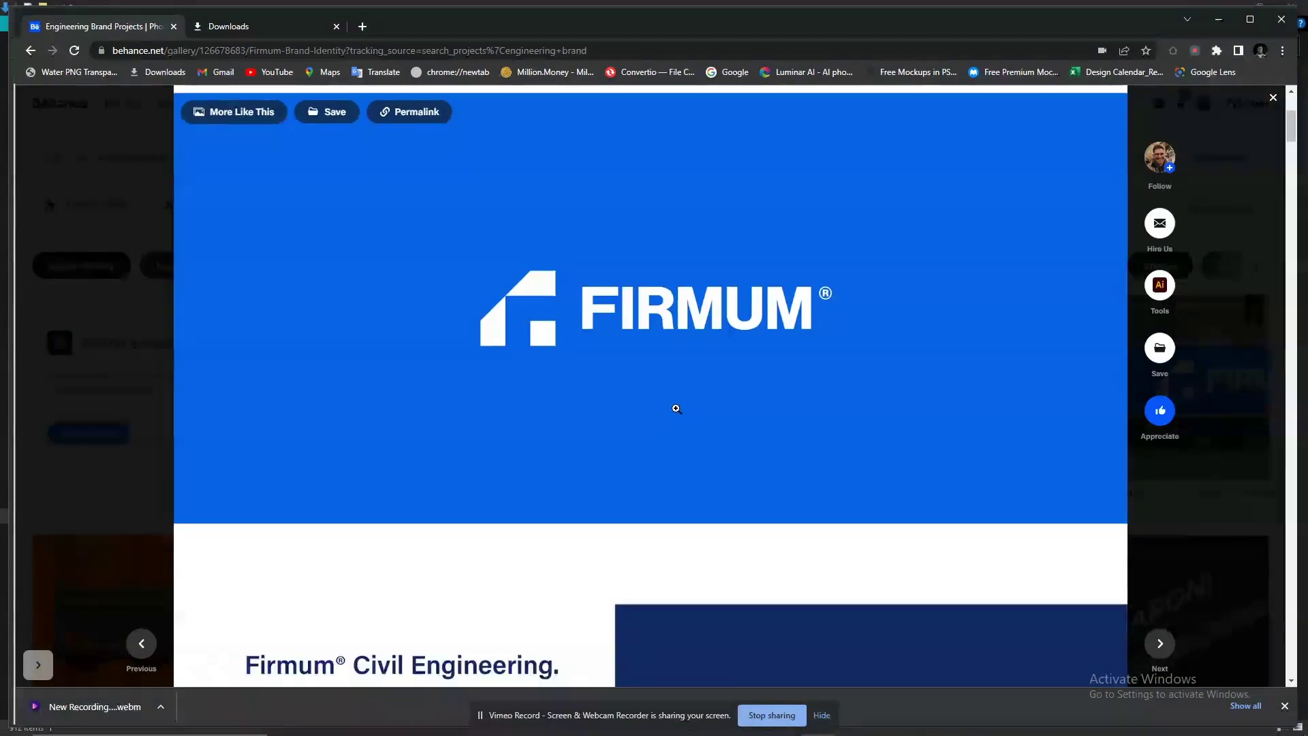
{"action": "scroll", "coordinate": [677, 409], "scroll_direction": "down", "scroll_amount": 1}
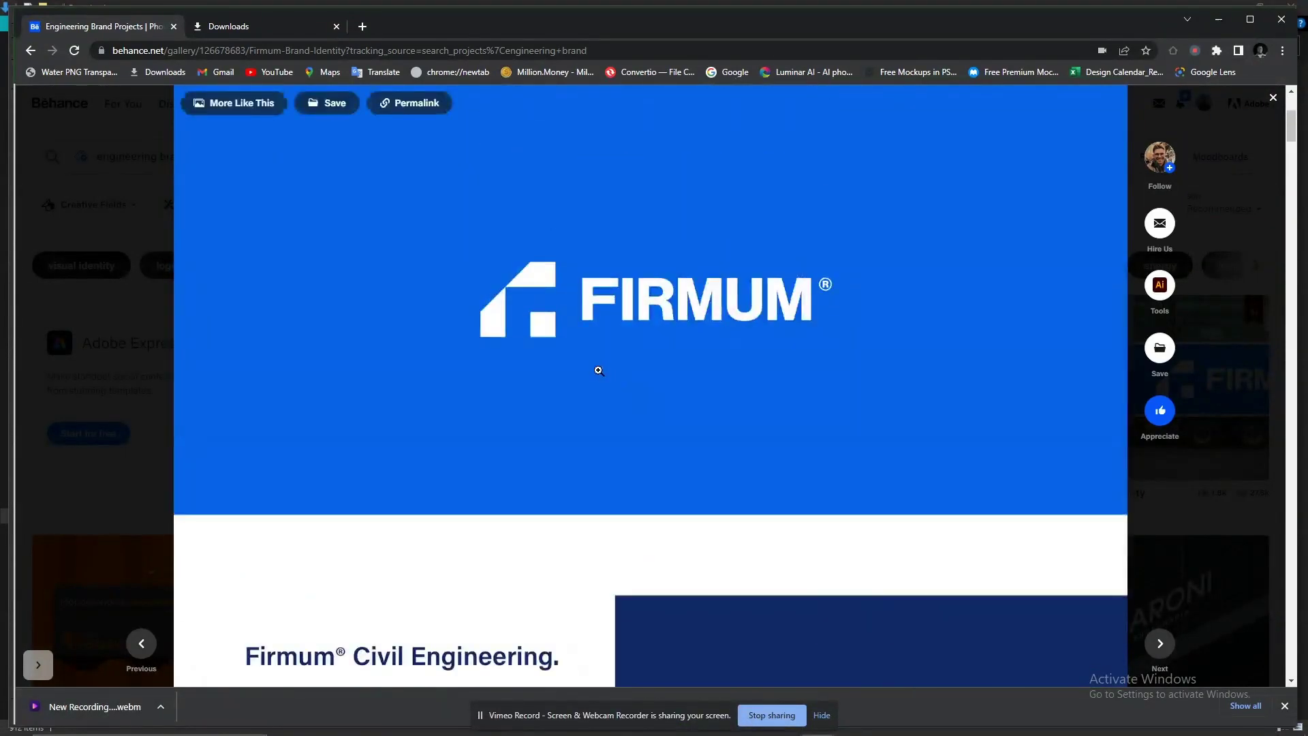
{"action": "scroll", "coordinate": [566, 371], "scroll_direction": "down", "scroll_amount": 9}
{"action": "scroll", "coordinate": [557, 370], "scroll_direction": "up", "scroll_amount": 3}
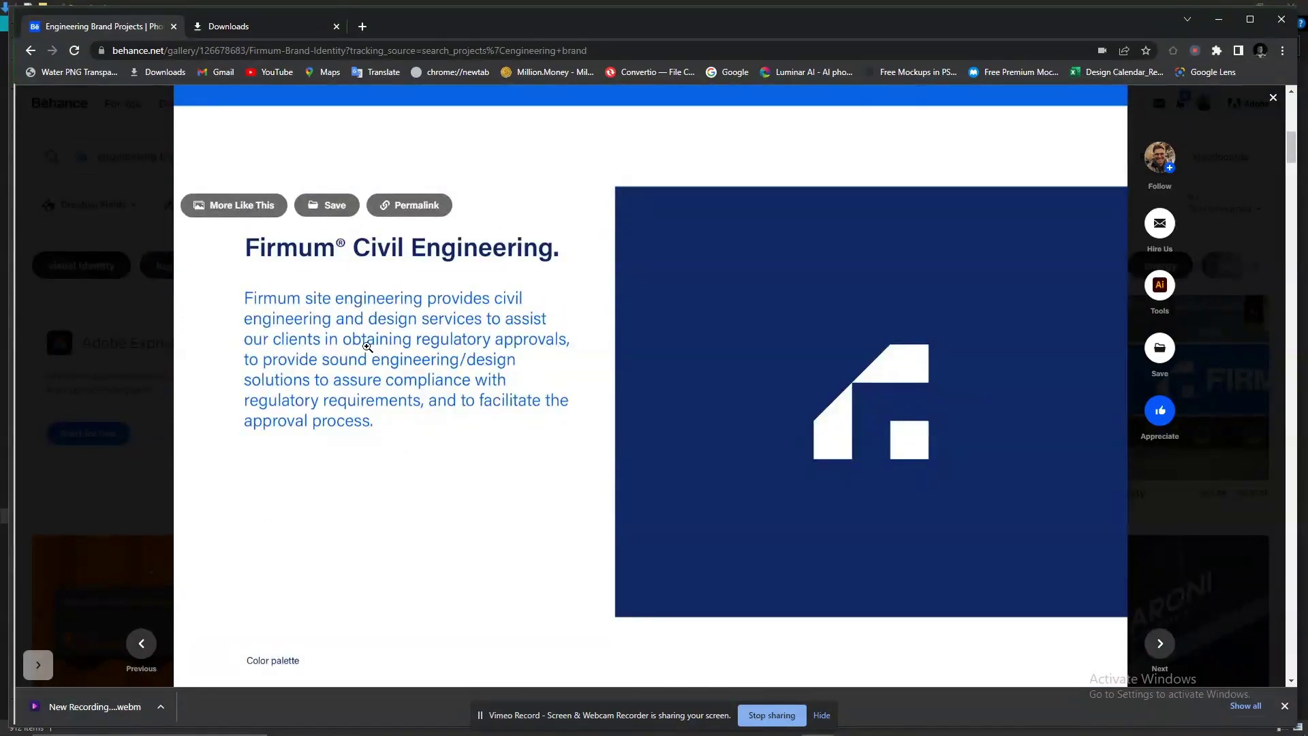
{"action": "scroll", "coordinate": [417, 355], "scroll_direction": "down", "scroll_amount": 14}
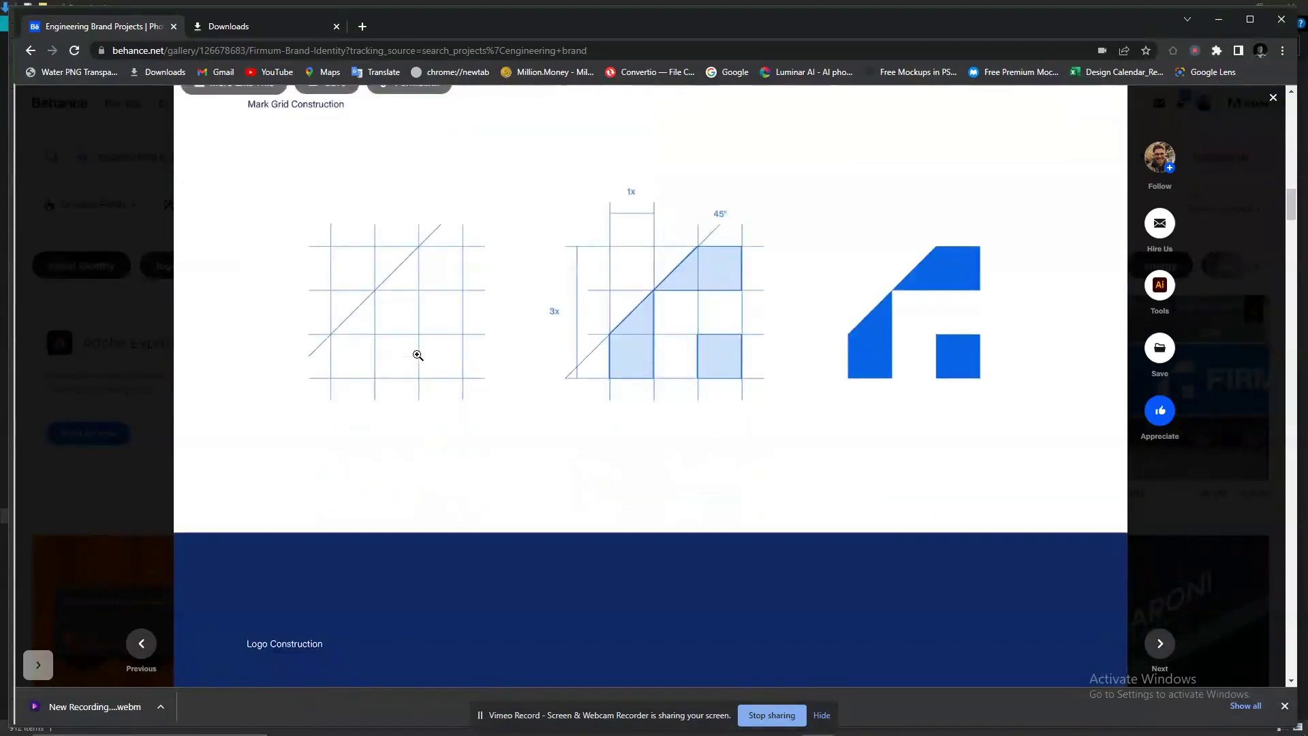
{"action": "scroll", "coordinate": [418, 355], "scroll_direction": "up", "scroll_amount": 6}
{"action": "scroll", "coordinate": [417, 356], "scroll_direction": "down", "scroll_amount": 1}
{"action": "scroll", "coordinate": [414, 334], "scroll_direction": "up", "scroll_amount": 2}
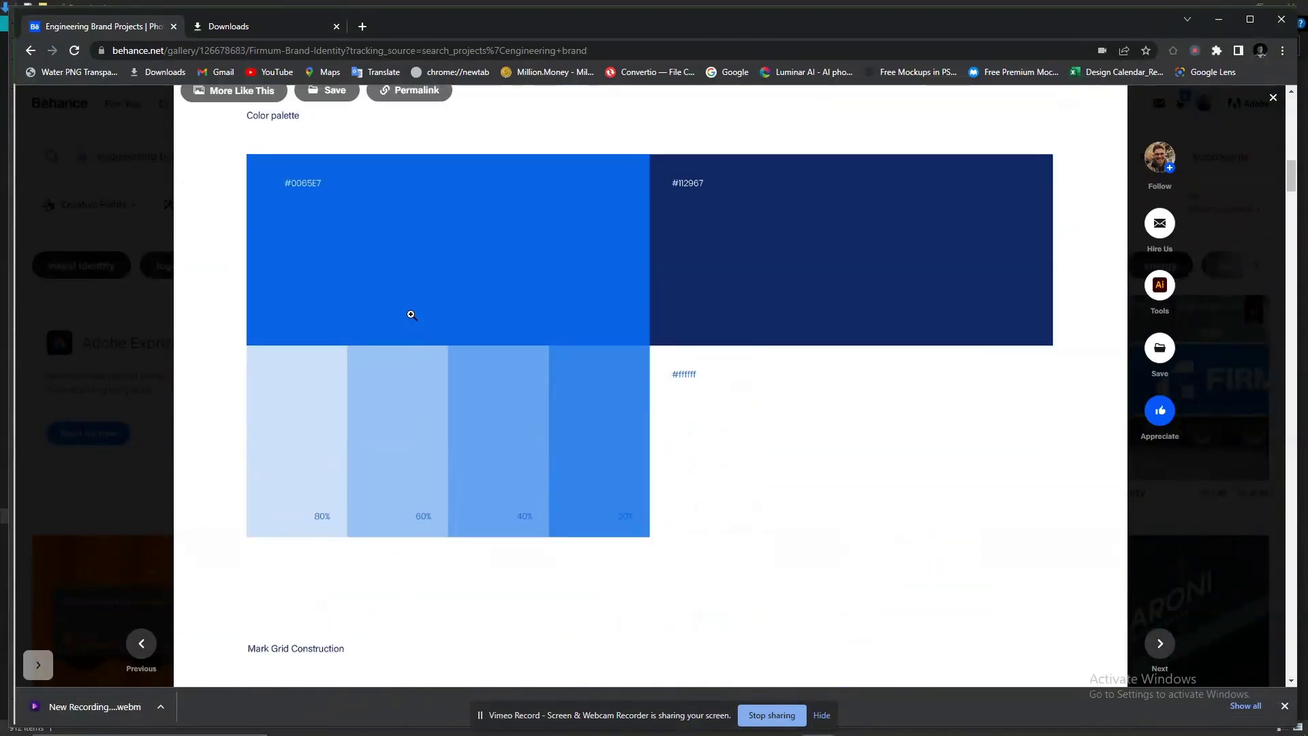
{"action": "scroll", "coordinate": [408, 313], "scroll_direction": "down", "scroll_amount": 10}
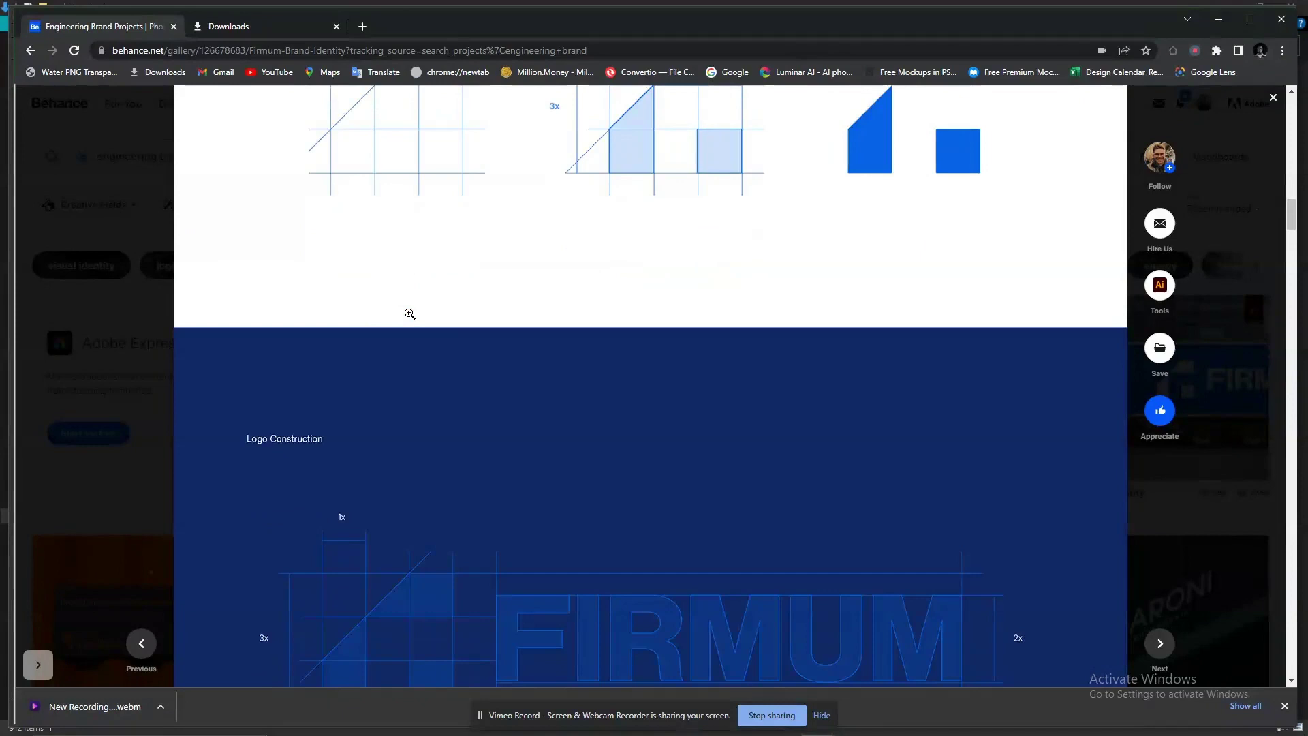
{"action": "scroll", "coordinate": [442, 313], "scroll_direction": "down", "scroll_amount": 11}
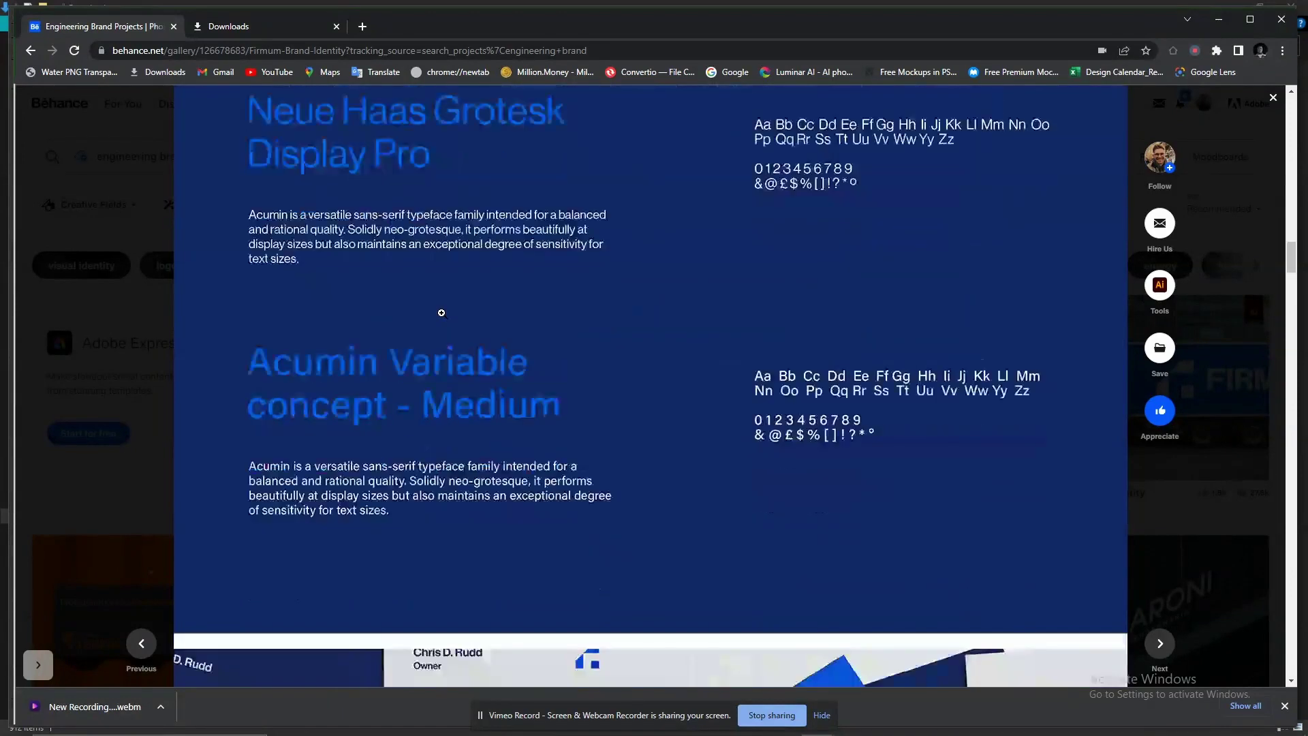
{"action": "scroll", "coordinate": [442, 312], "scroll_direction": "up", "scroll_amount": 4}
{"action": "scroll", "coordinate": [442, 313], "scroll_direction": "up", "scroll_amount": 4}
{"action": "scroll", "coordinate": [441, 289], "scroll_direction": "down", "scroll_amount": 2}
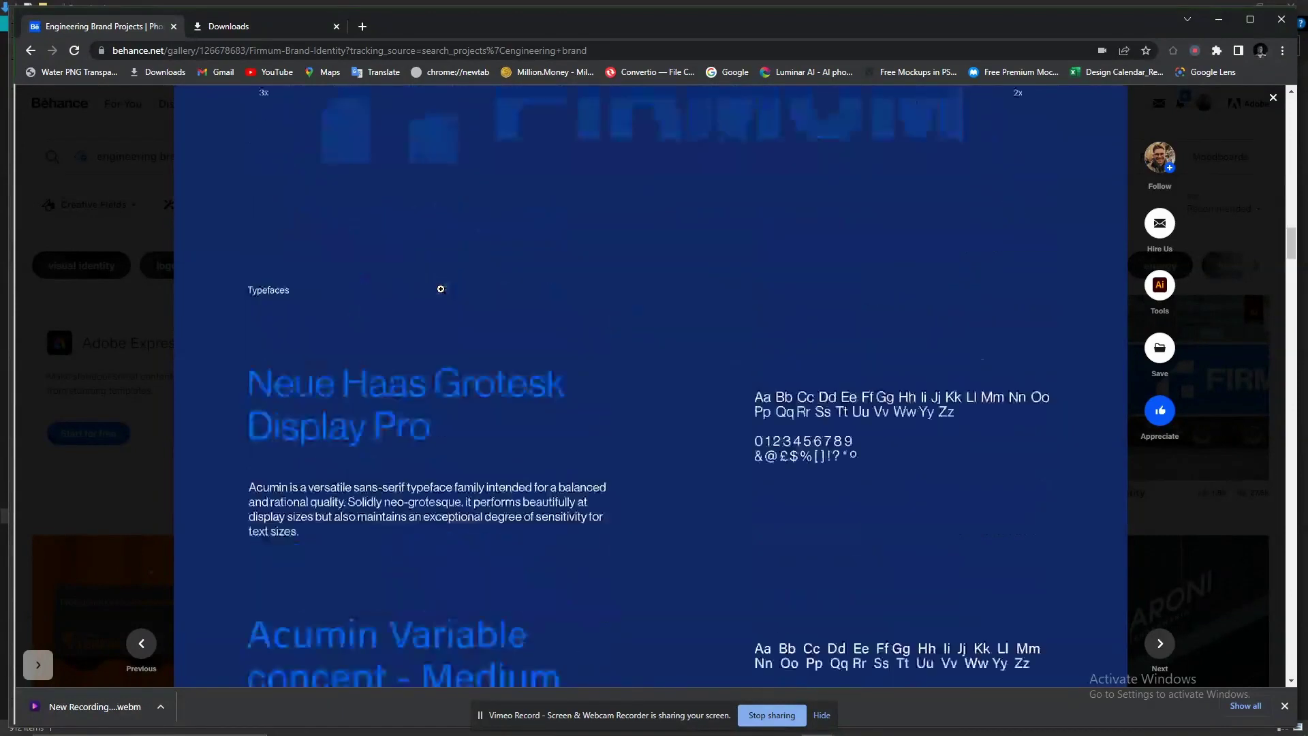
{"action": "scroll", "coordinate": [440, 287], "scroll_direction": "up", "scroll_amount": 4}
{"action": "scroll", "coordinate": [739, 368], "scroll_direction": "down", "scroll_amount": 14}
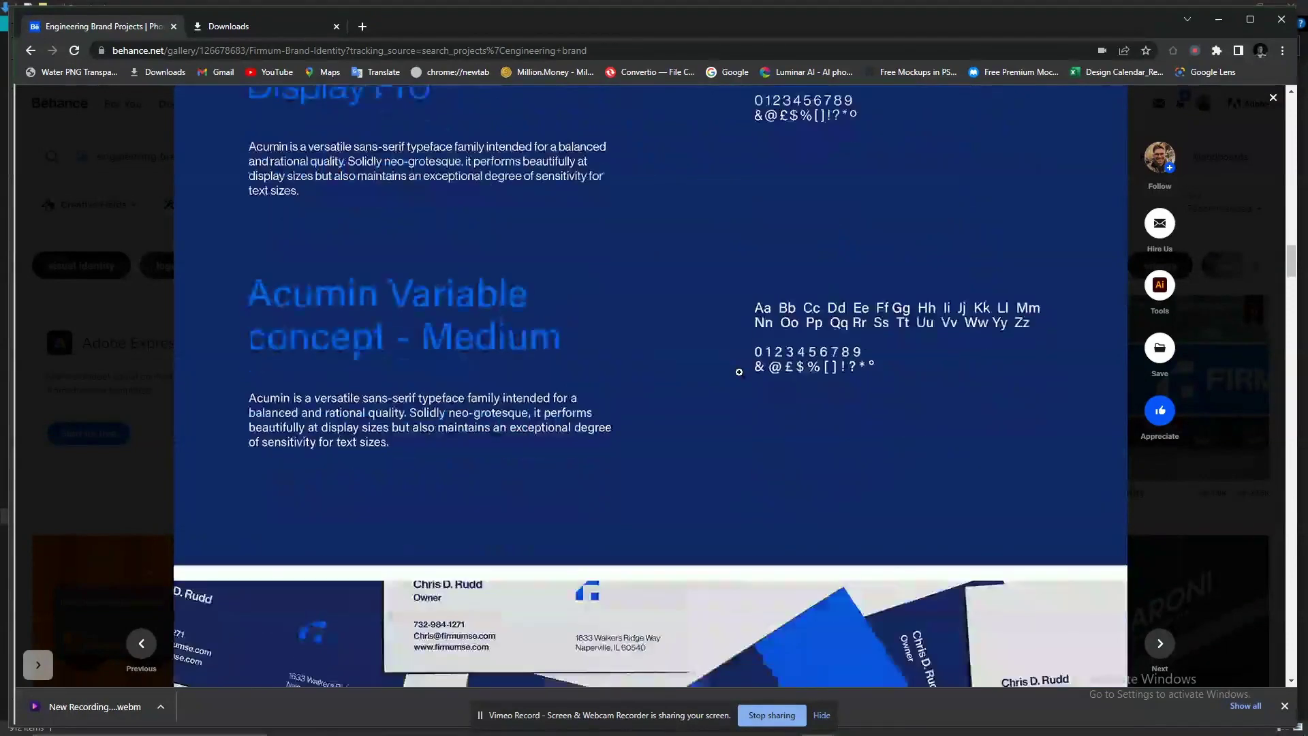
{"action": "scroll", "coordinate": [730, 376], "scroll_direction": "down", "scroll_amount": 5}
{"action": "scroll", "coordinate": [729, 375], "scroll_direction": "up", "scroll_amount": 3}
{"action": "scroll", "coordinate": [730, 375], "scroll_direction": "down", "scroll_amount": 4}
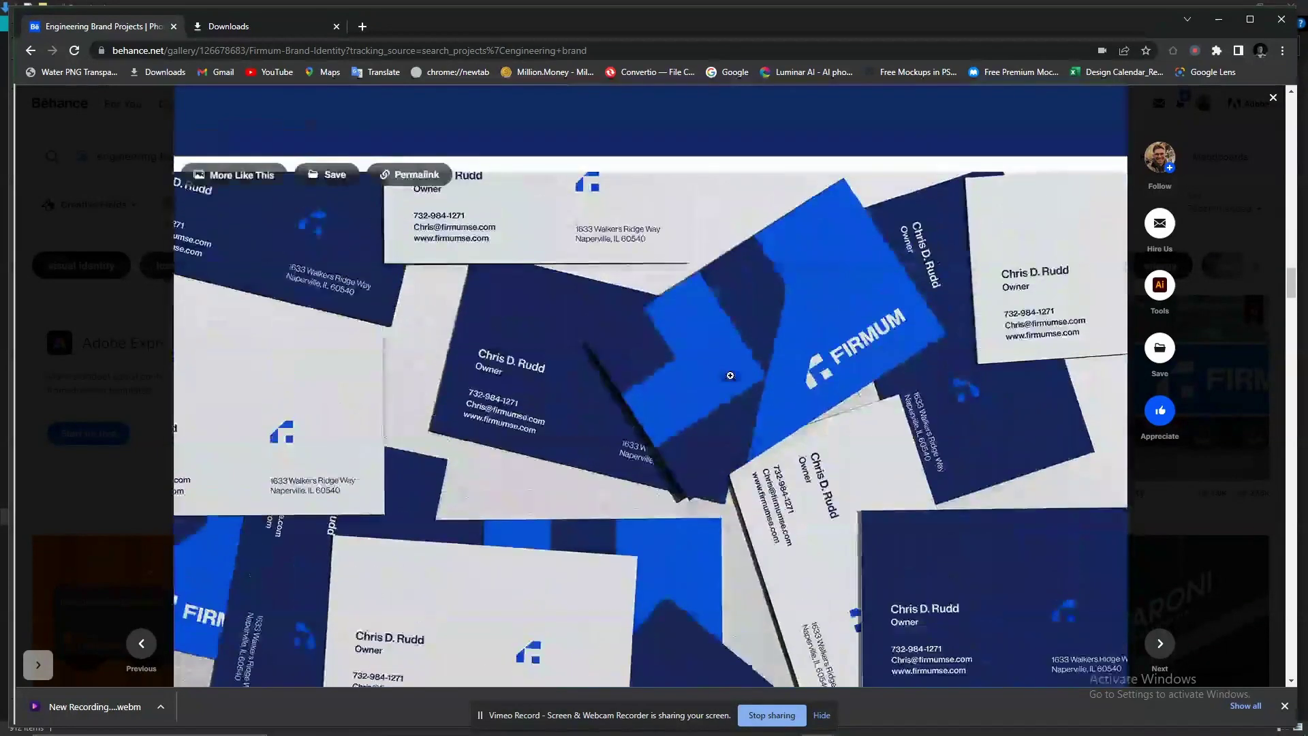
{"action": "scroll", "coordinate": [730, 376], "scroll_direction": "down", "scroll_amount": 5}
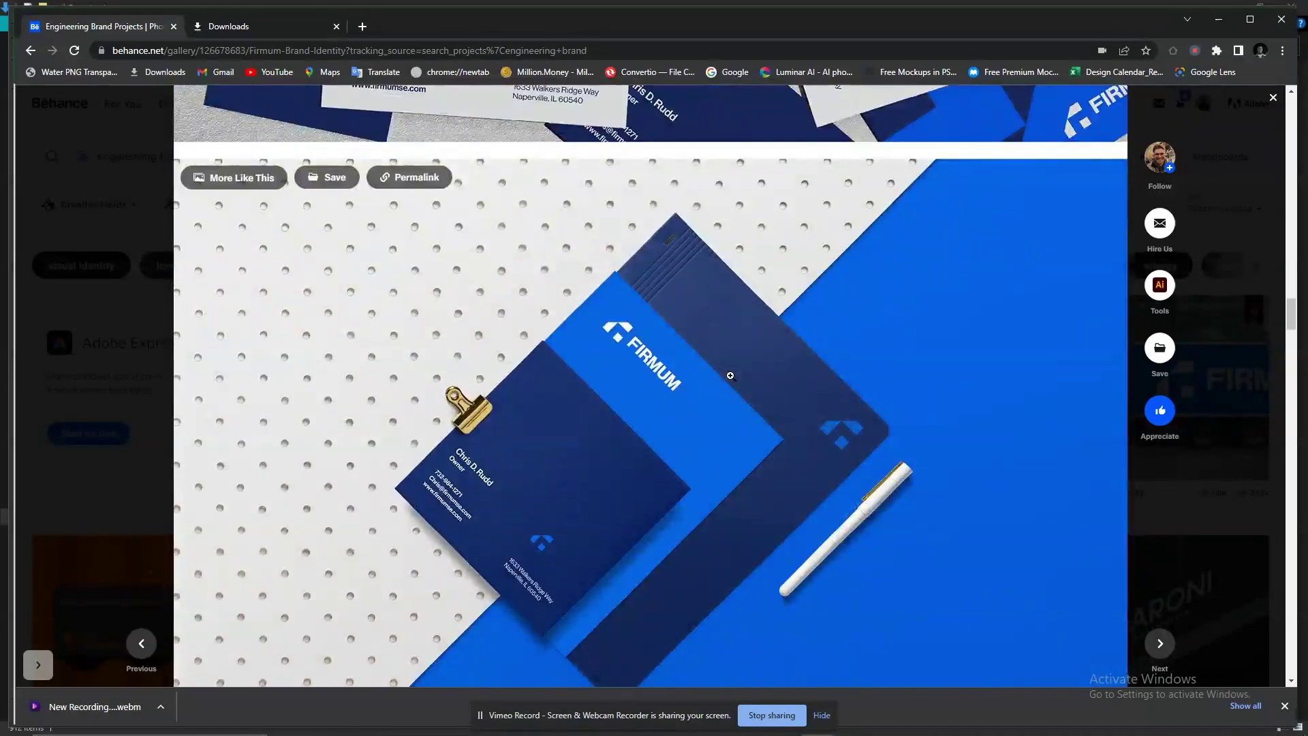
{"action": "scroll", "coordinate": [730, 376], "scroll_direction": "up", "scroll_amount": 2}
{"action": "scroll", "coordinate": [730, 375], "scroll_direction": "up", "scroll_amount": 8}
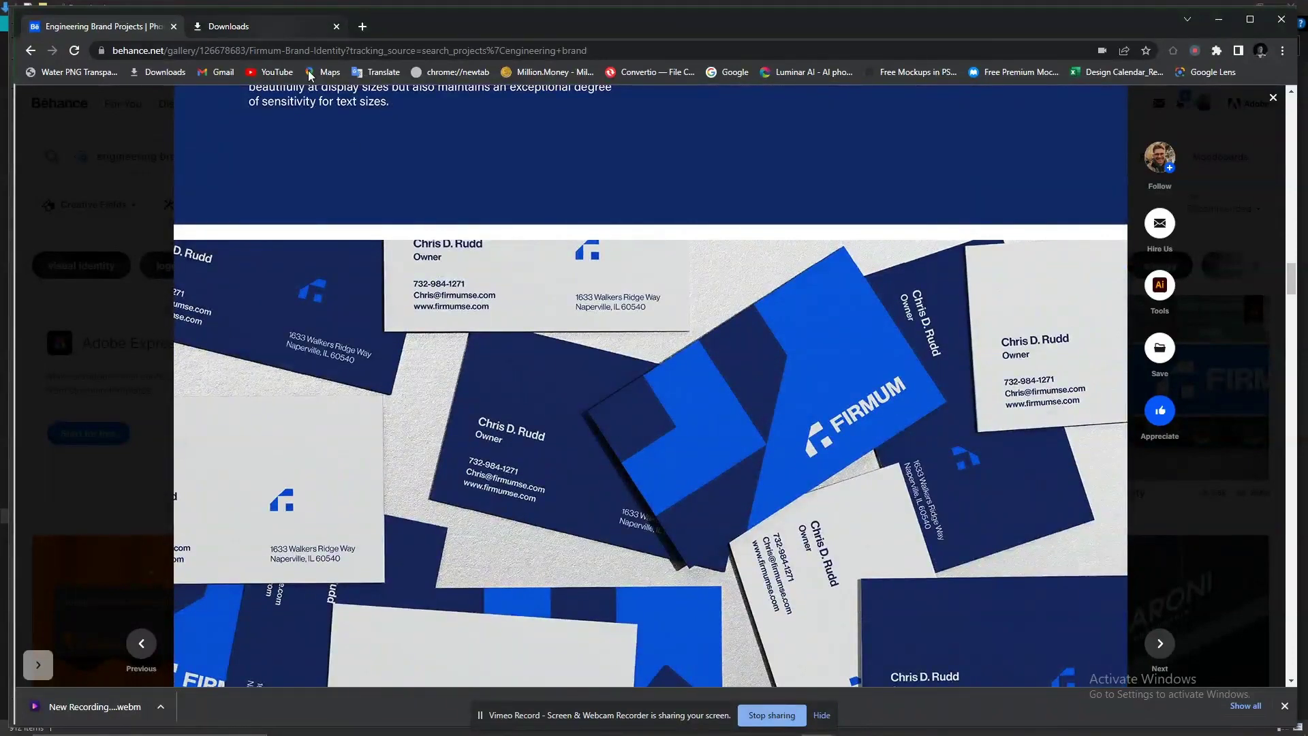
Return to the brand questionnaire PDF at page 2's The Brand section
{"action": "key", "text": "alt+Tab"}
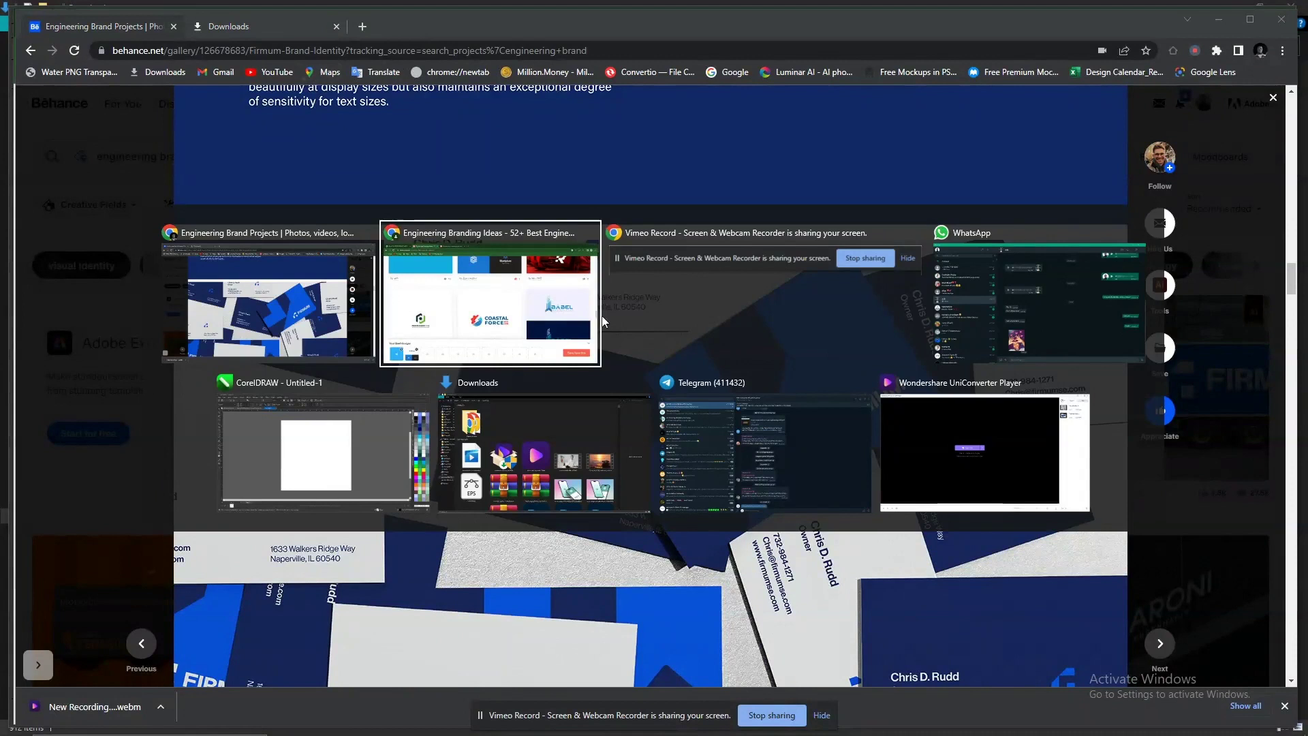
{"action": "mouse_move", "coordinate": [423, 380]}
{"action": "mouse_move", "coordinate": [447, 319]}
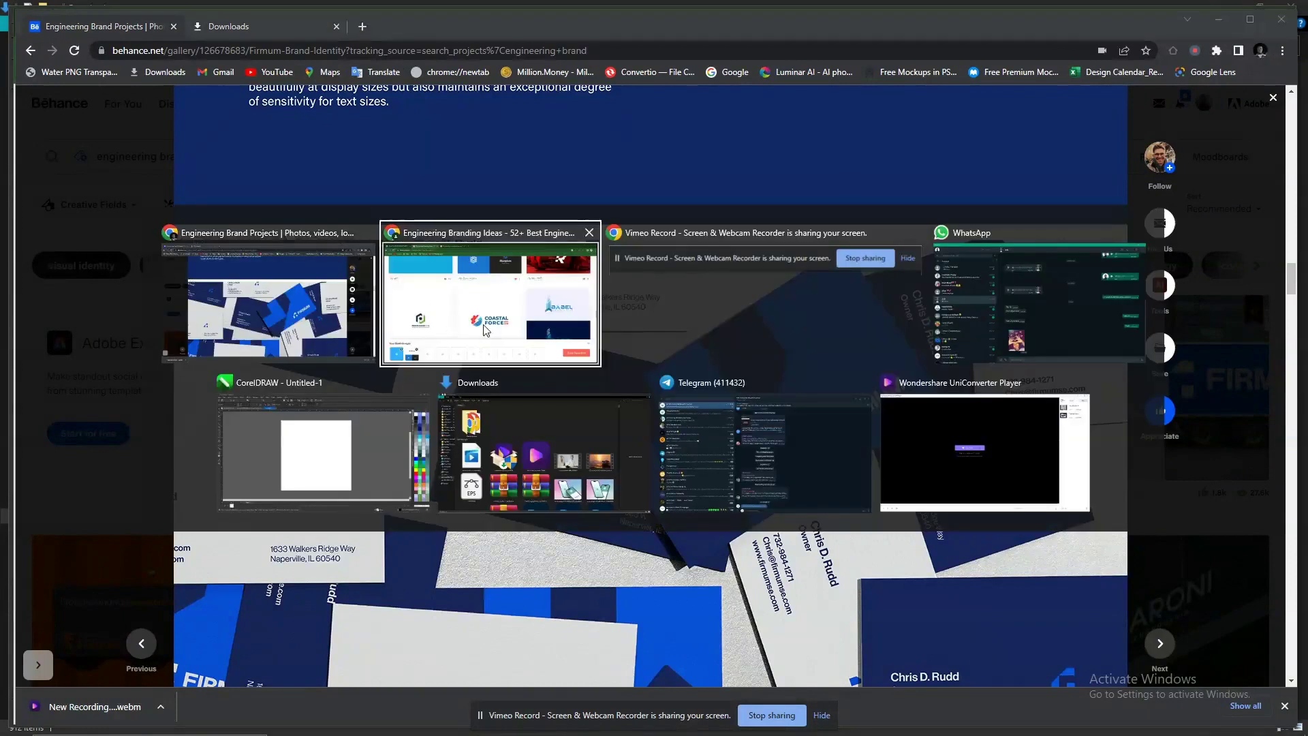
{"action": "key", "text": "alt+Tab"}
{"action": "left_click", "coordinate": [103, 25]}
{"action": "scroll", "coordinate": [628, 450], "scroll_direction": "up", "scroll_amount": 10}
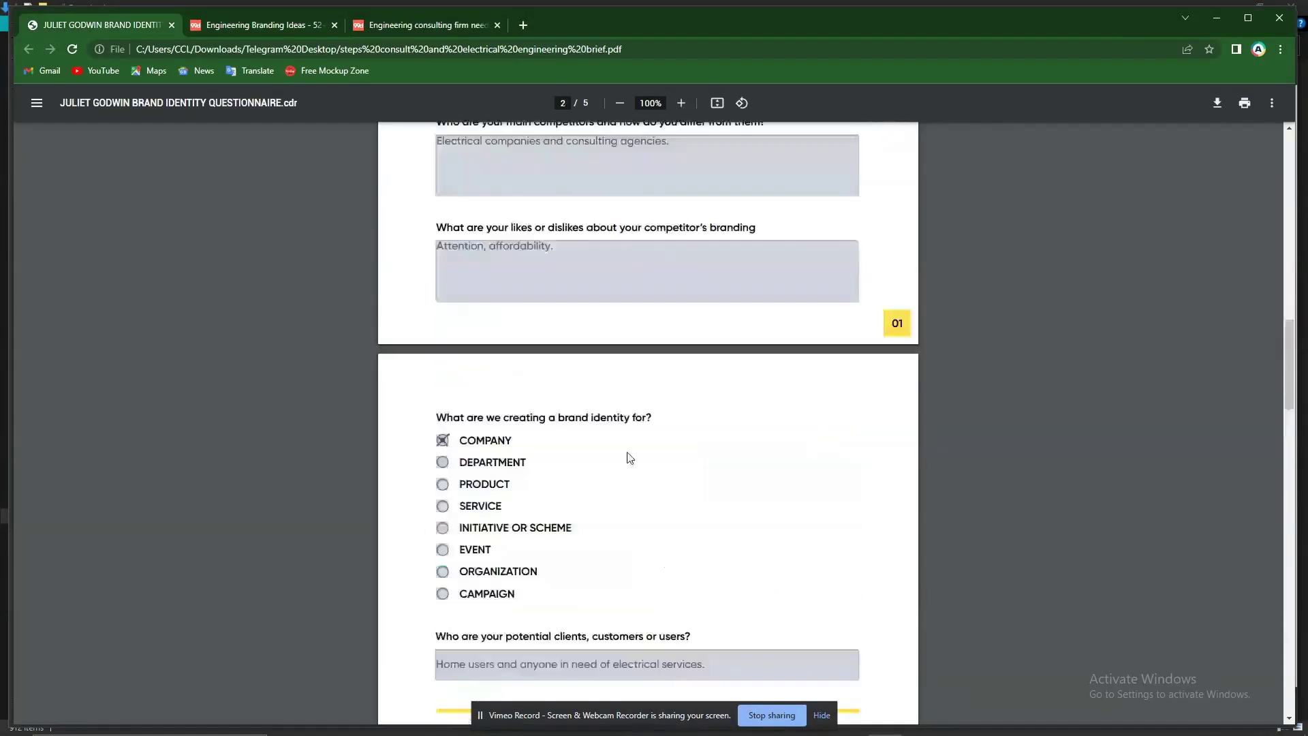
{"action": "scroll", "coordinate": [630, 444], "scroll_direction": "up", "scroll_amount": 12}
{"action": "scroll", "coordinate": [623, 452], "scroll_direction": "down", "scroll_amount": 7}
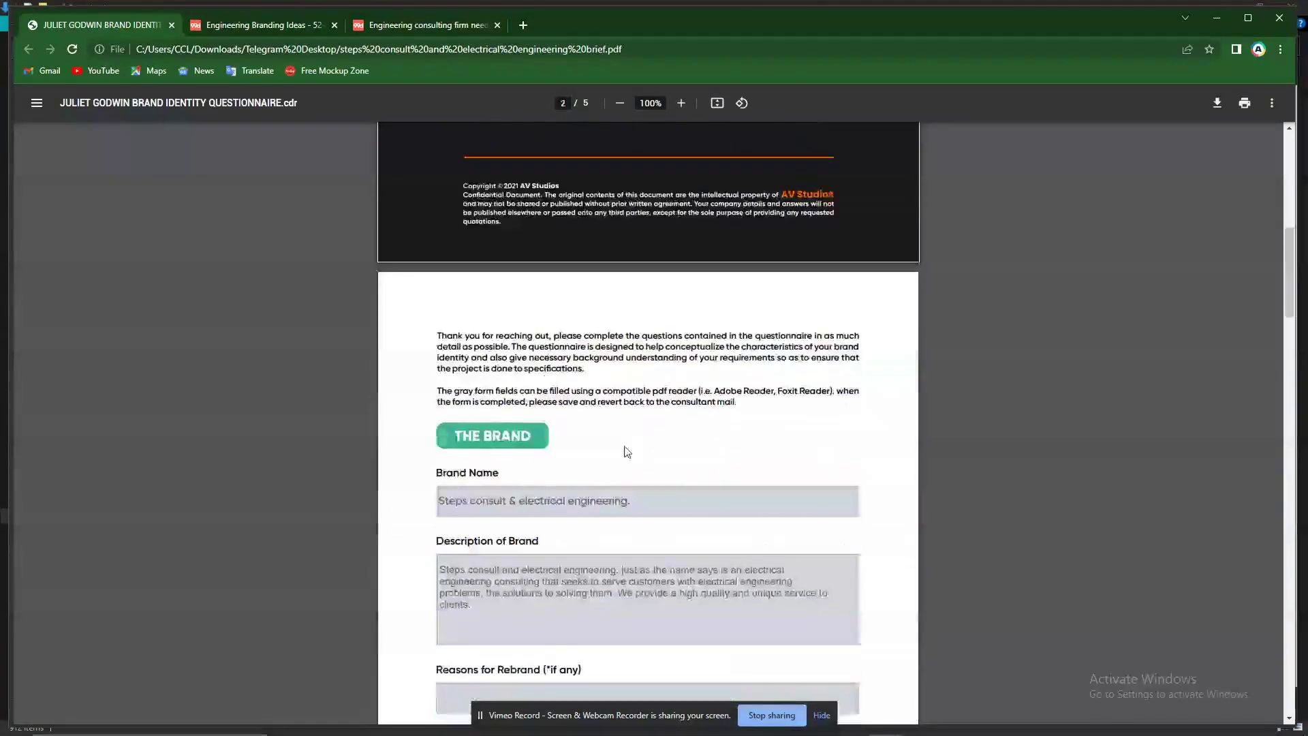
Select the brand name 'Steps' and read the Description of Brand field
{"action": "left_click", "coordinate": [457, 502]}
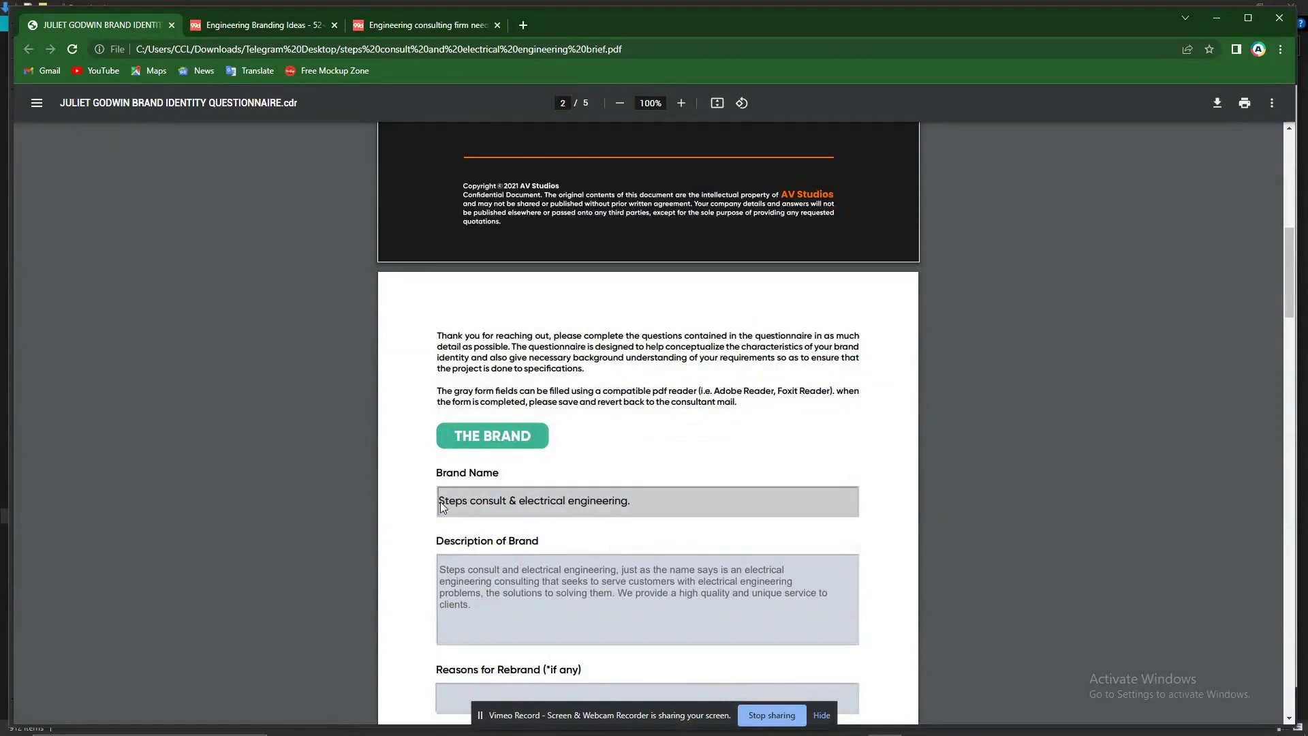
{"action": "double_click", "coordinate": [466, 502]}
{"action": "scroll", "coordinate": [540, 541], "scroll_direction": "down", "scroll_amount": 5}
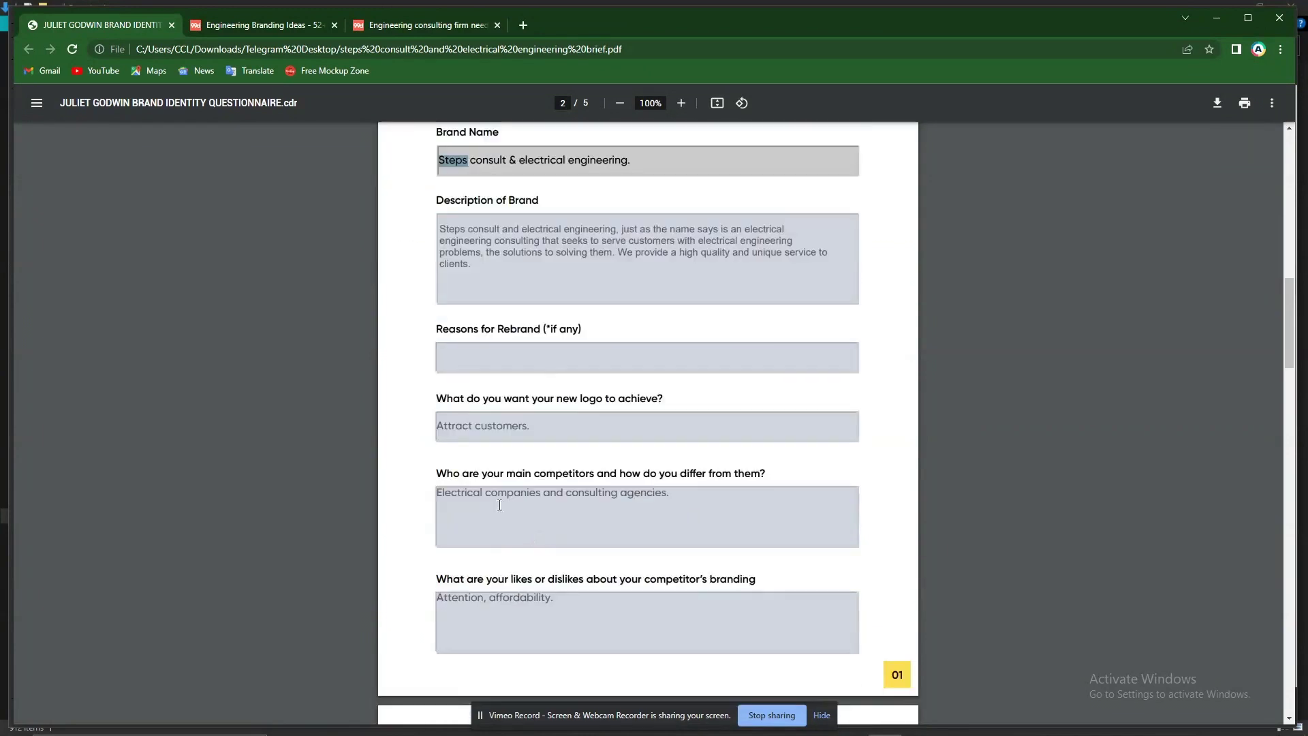
{"action": "scroll", "coordinate": [580, 504], "scroll_direction": "up", "scroll_amount": 5}
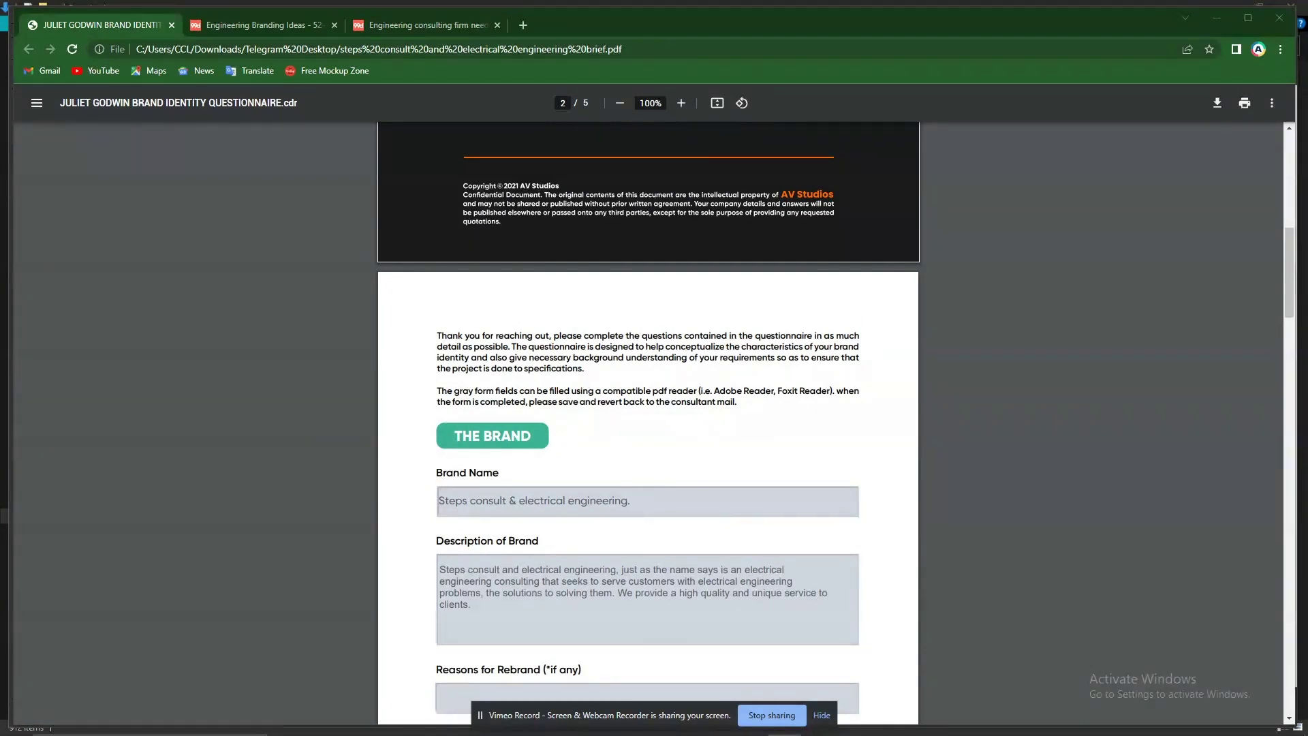
Paste the hand-drawn logo sketch photo onto the blank CorelDRAW page
{"action": "key", "text": "alt+Tab"}
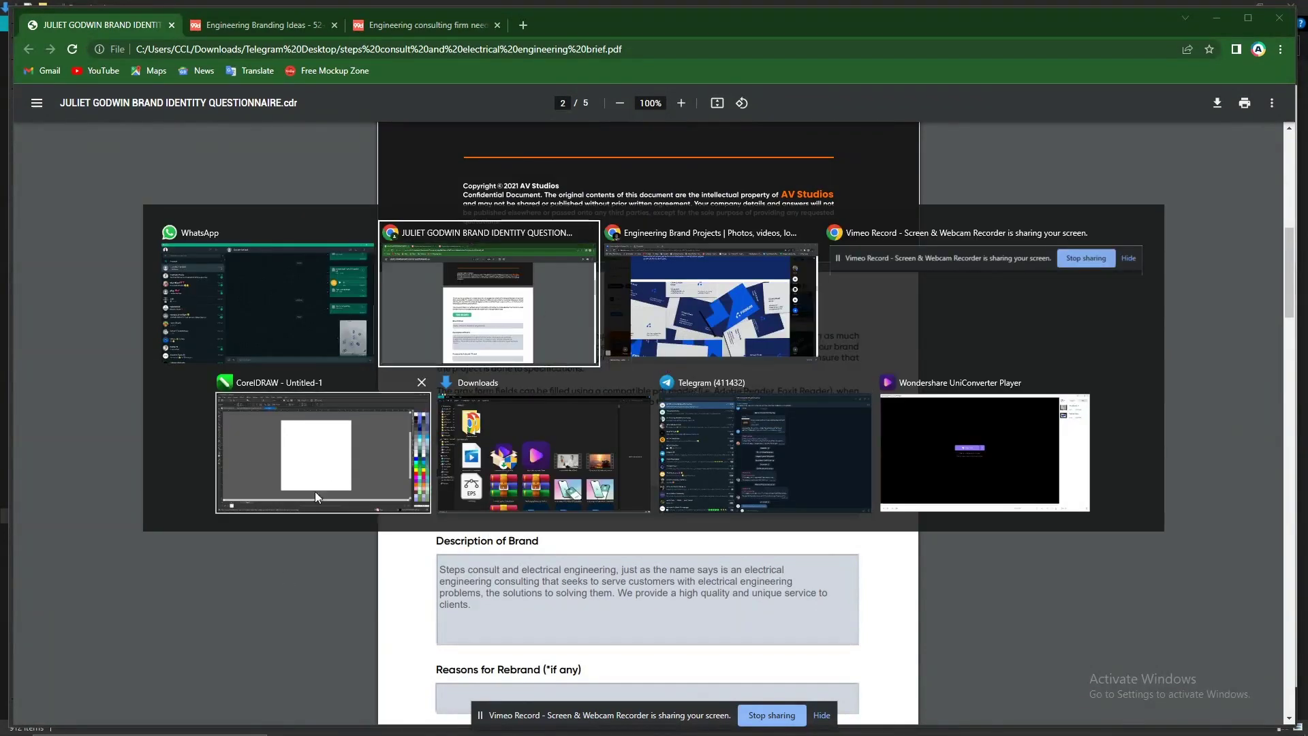
{"action": "left_click", "coordinate": [314, 492]}
{"action": "key", "text": "ctrl+v"}
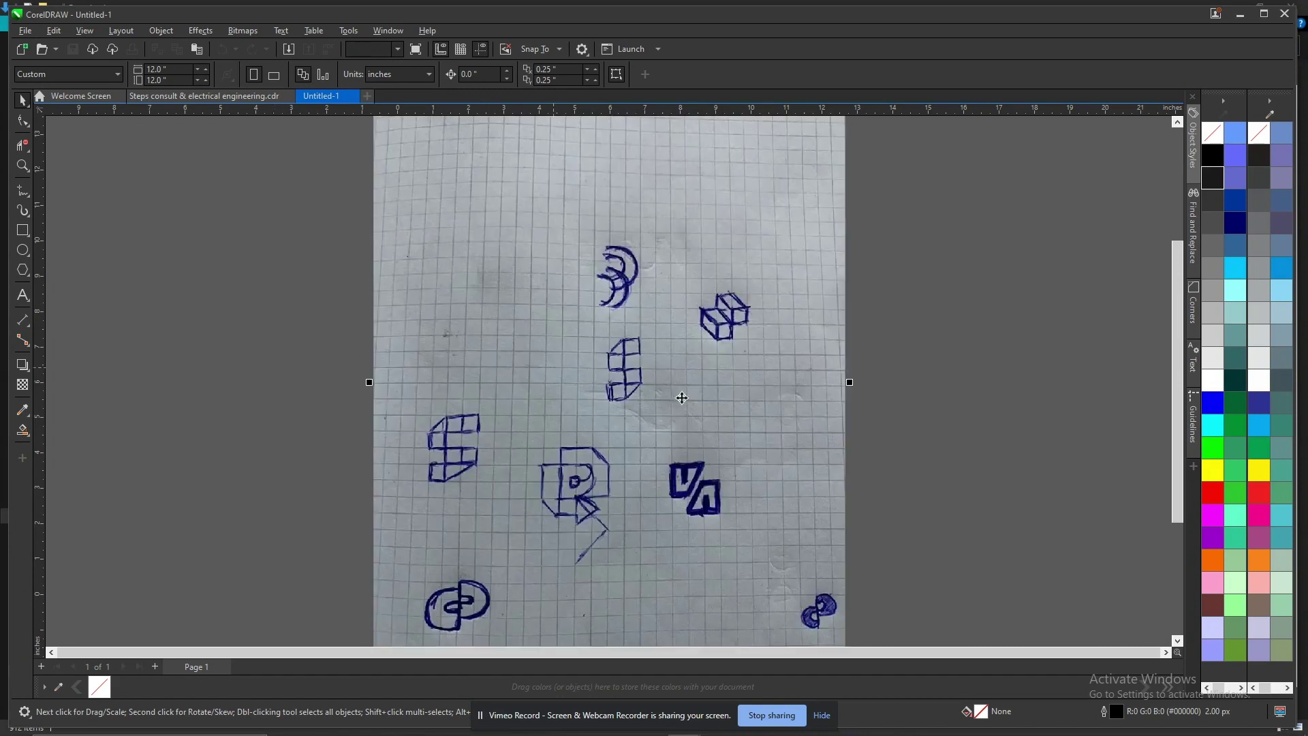
{"action": "left_click", "coordinate": [1028, 445]}
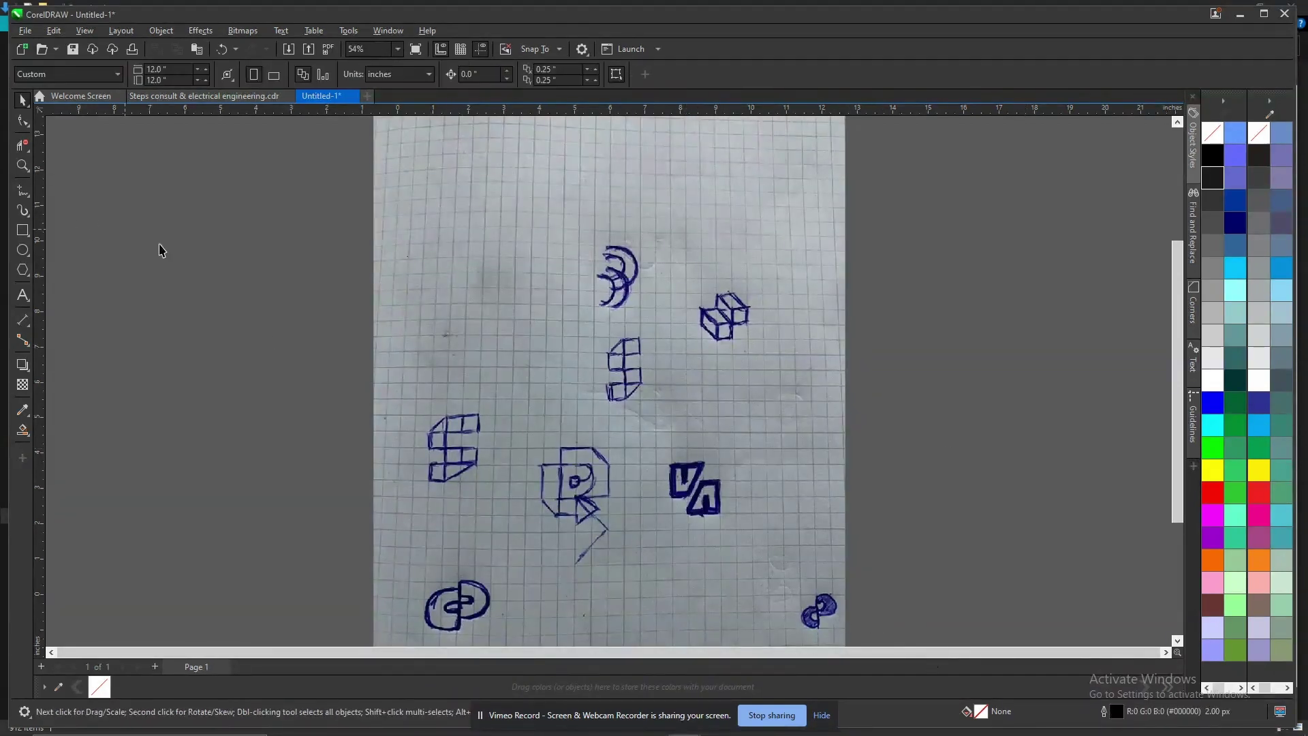
{"action": "left_click", "coordinate": [505, 227]}
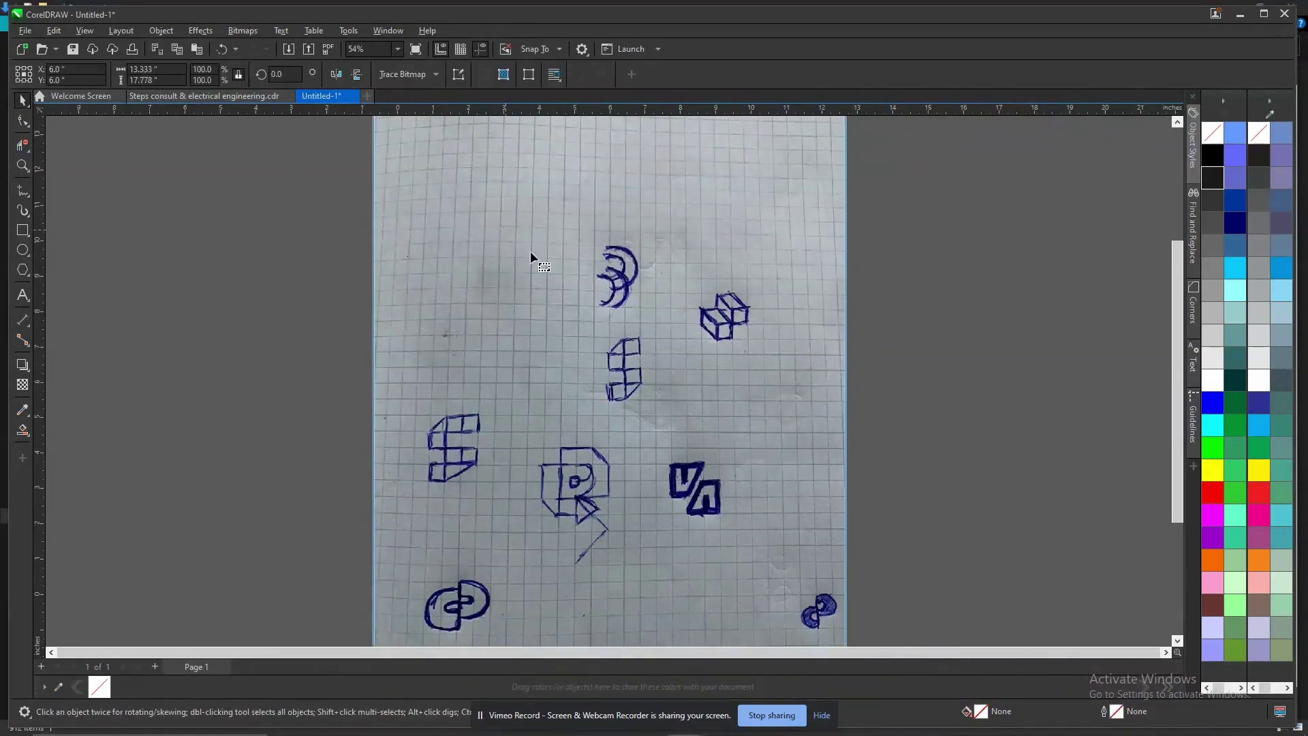
{"action": "scroll", "coordinate": [646, 394], "scroll_direction": "down", "scroll_amount": 2}
Crop the photo's top and bottom to a band around the main S-shaped sketches
{"action": "key", "text": "F10"}
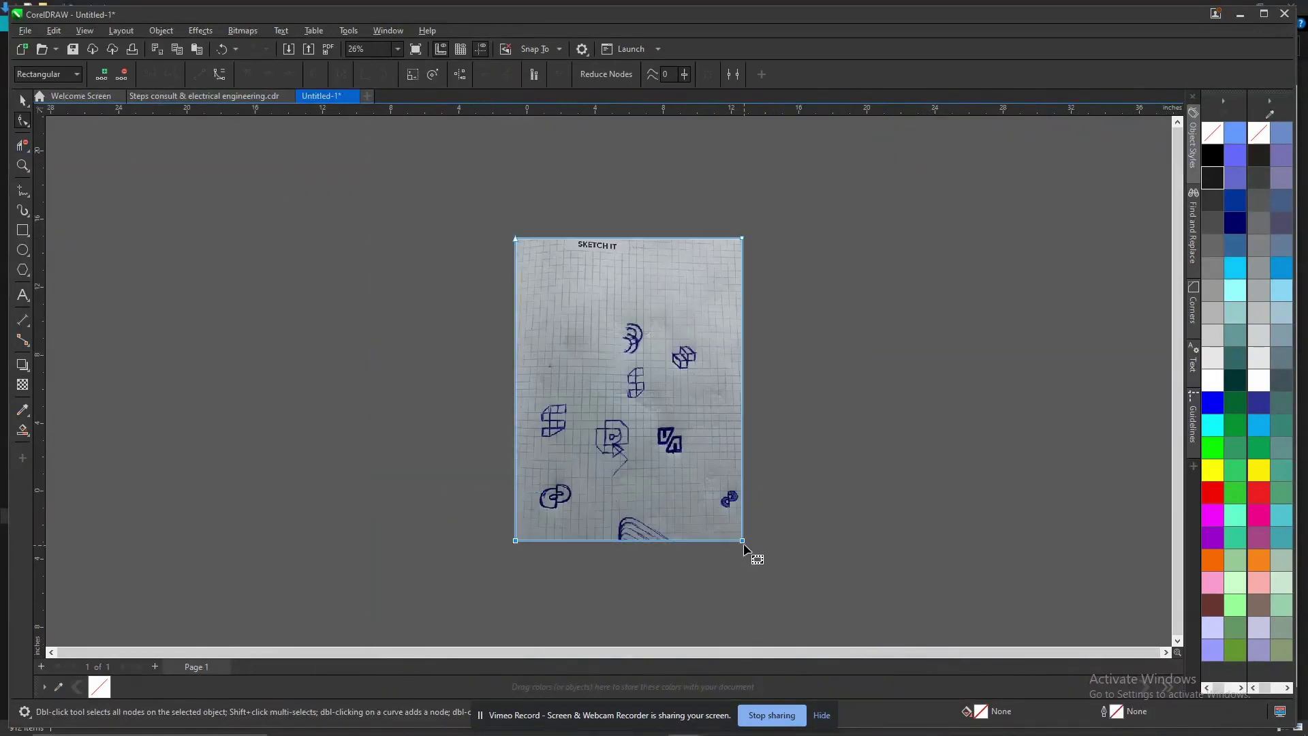
{"action": "left_click_drag", "start_coordinate": [743, 501], "coordinate": [743, 446]}
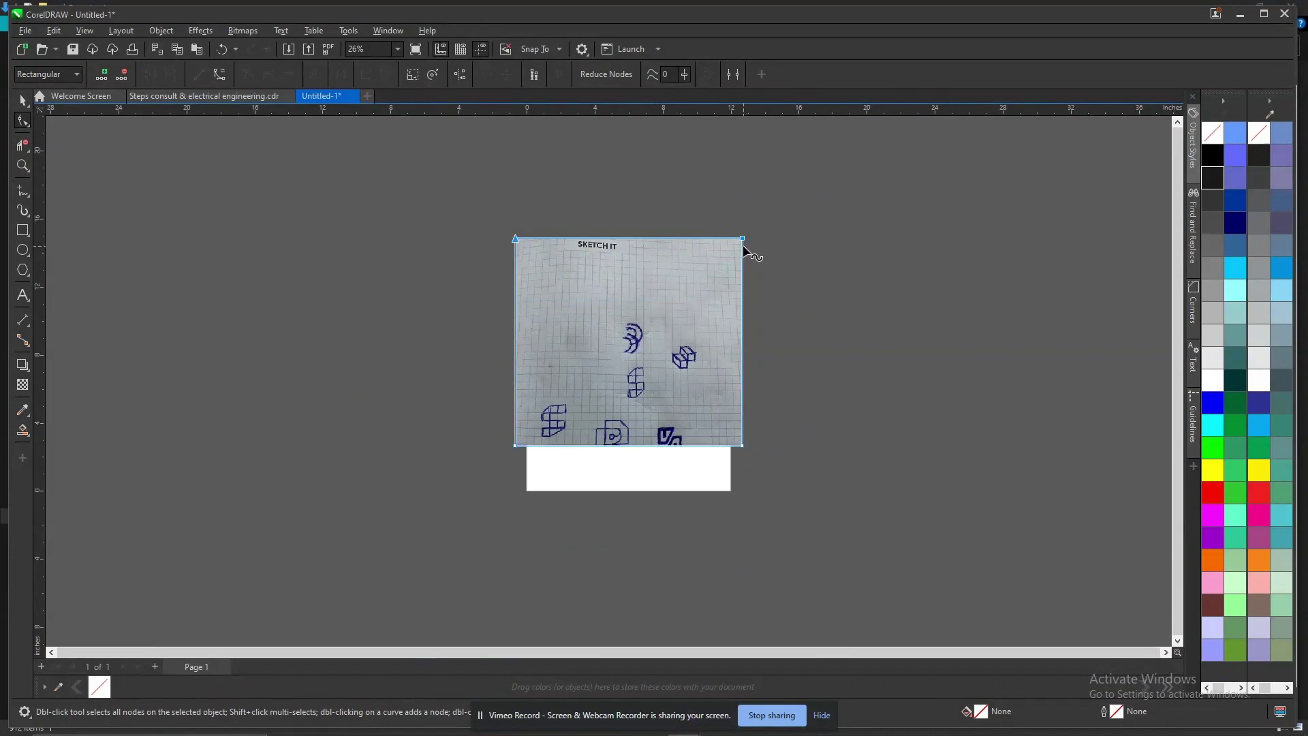
{"action": "left_click_drag", "start_coordinate": [742, 239], "coordinate": [743, 341]}
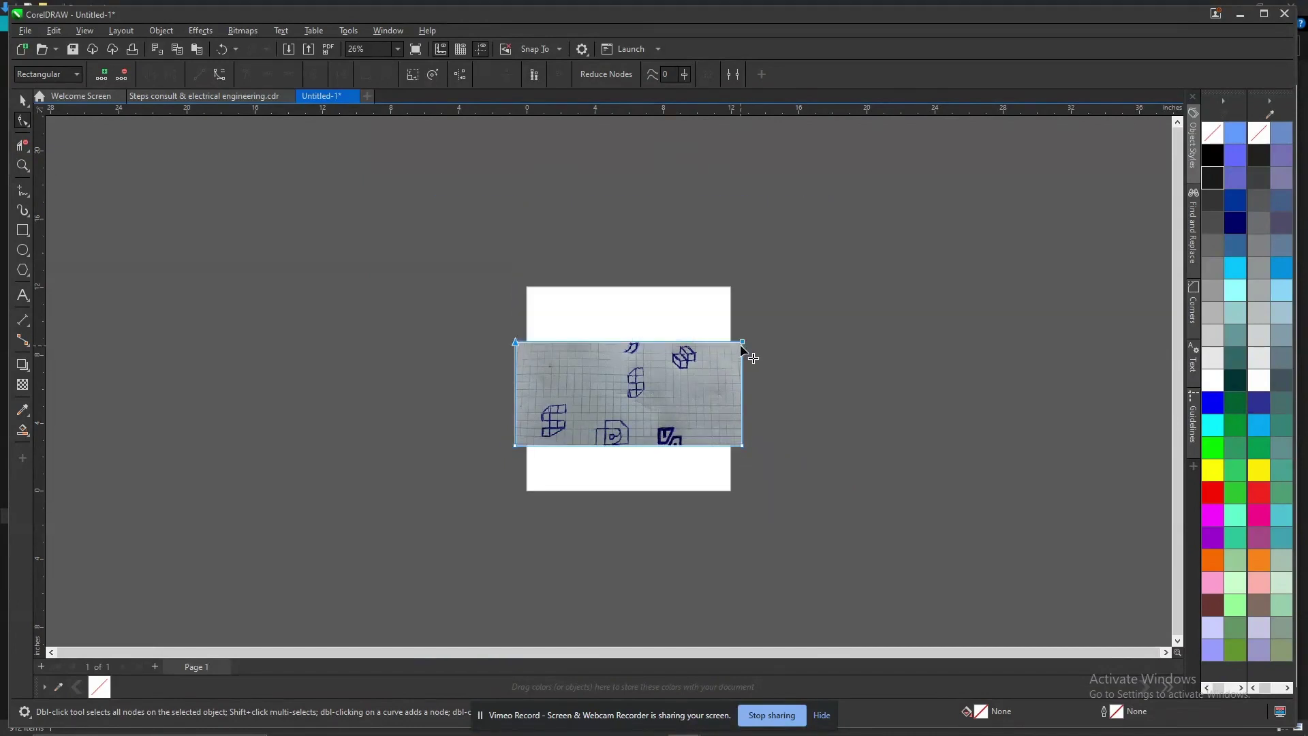
{"action": "key", "text": "z"}
{"action": "left_click_drag", "start_coordinate": [569, 332], "coordinate": [704, 470]}
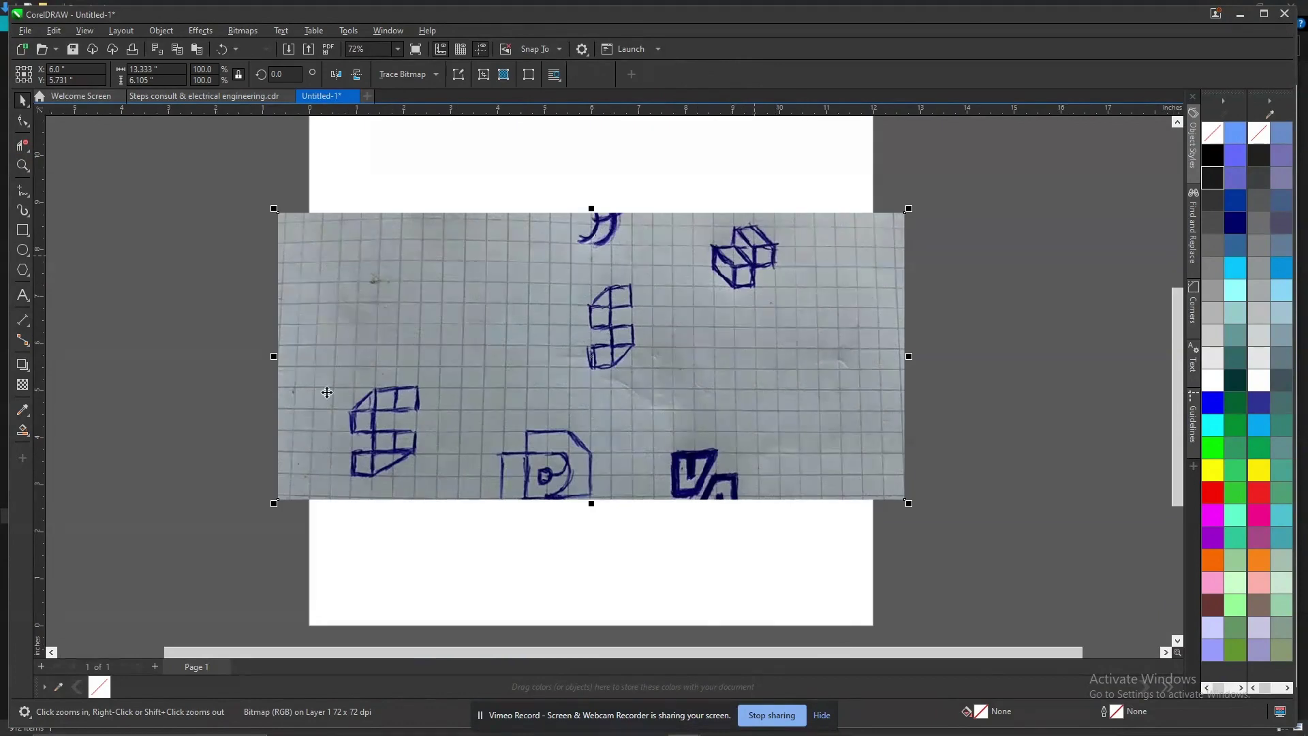
{"action": "key", "text": "Escape"}
{"action": "left_click_drag", "start_coordinate": [516, 177], "coordinate": [930, 447]}
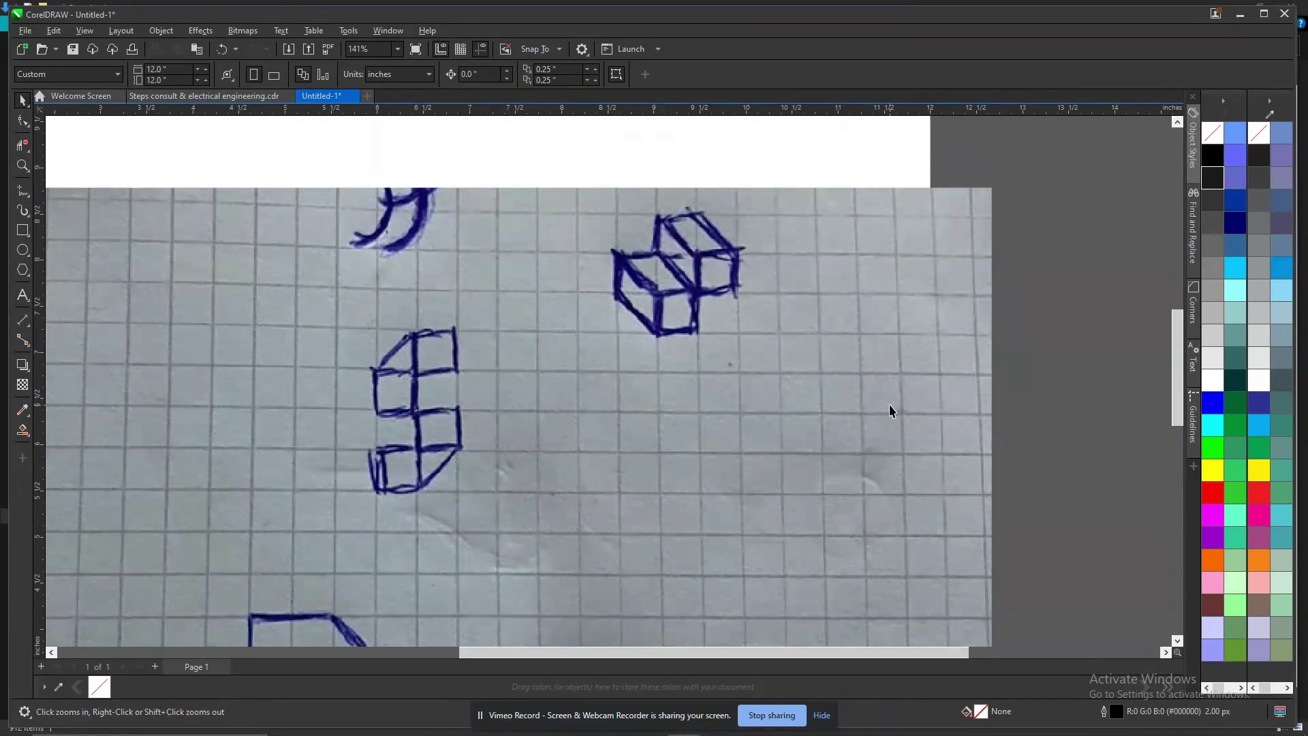
{"action": "right_click", "coordinate": [733, 320]}
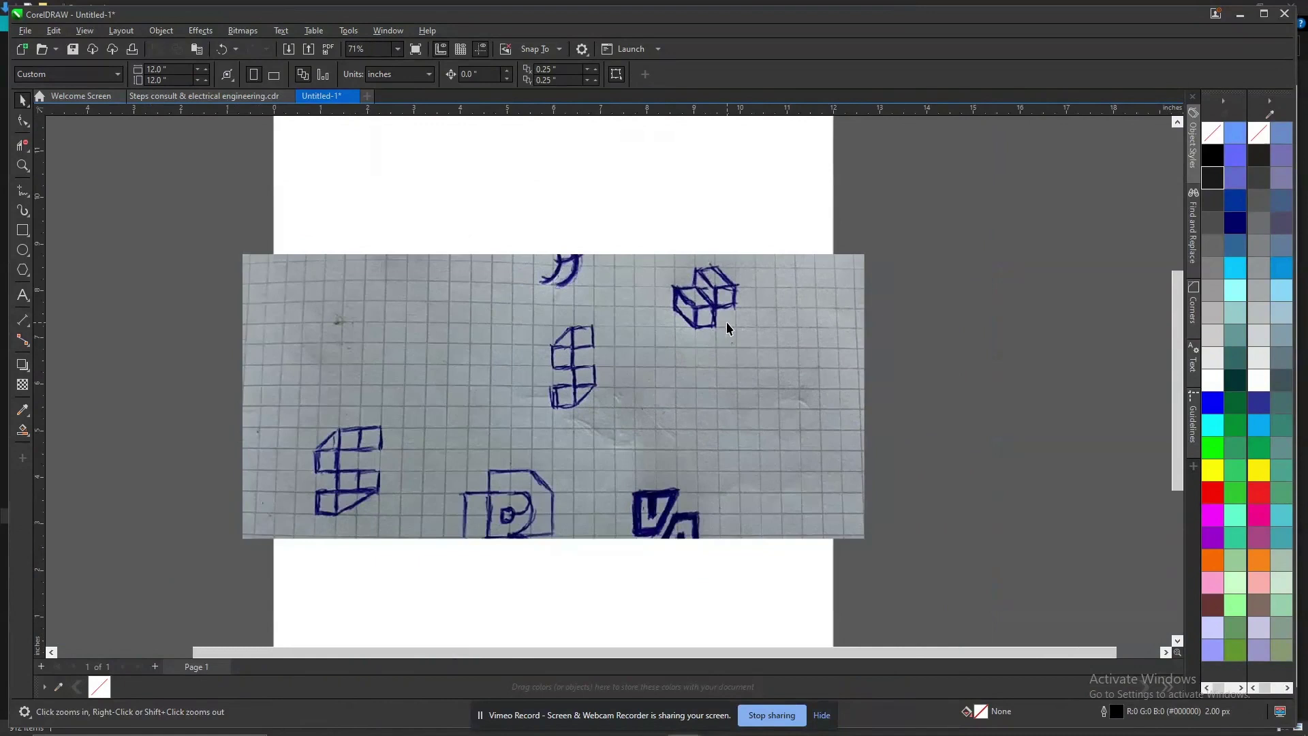
{"action": "key", "text": "space"}
{"action": "left_click", "coordinate": [720, 317]}
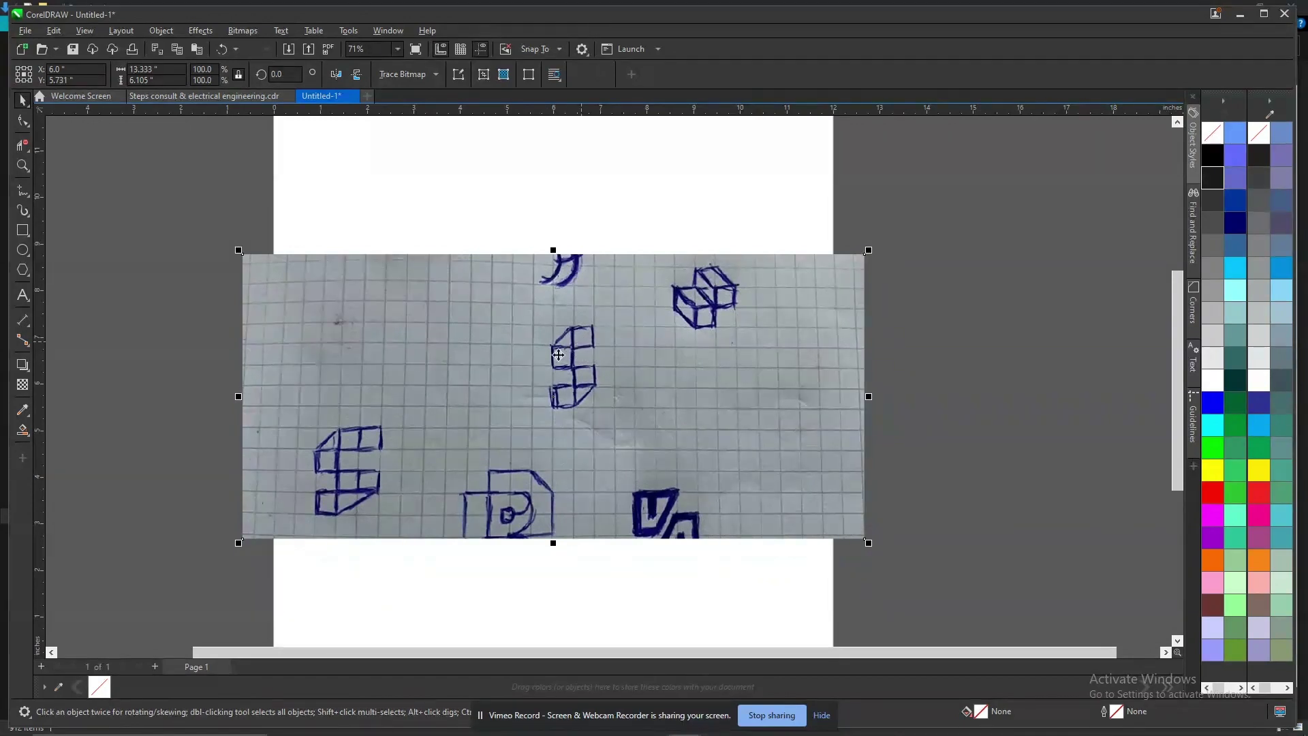
{"action": "scroll", "coordinate": [722, 290], "scroll_direction": "up", "scroll_amount": 2}
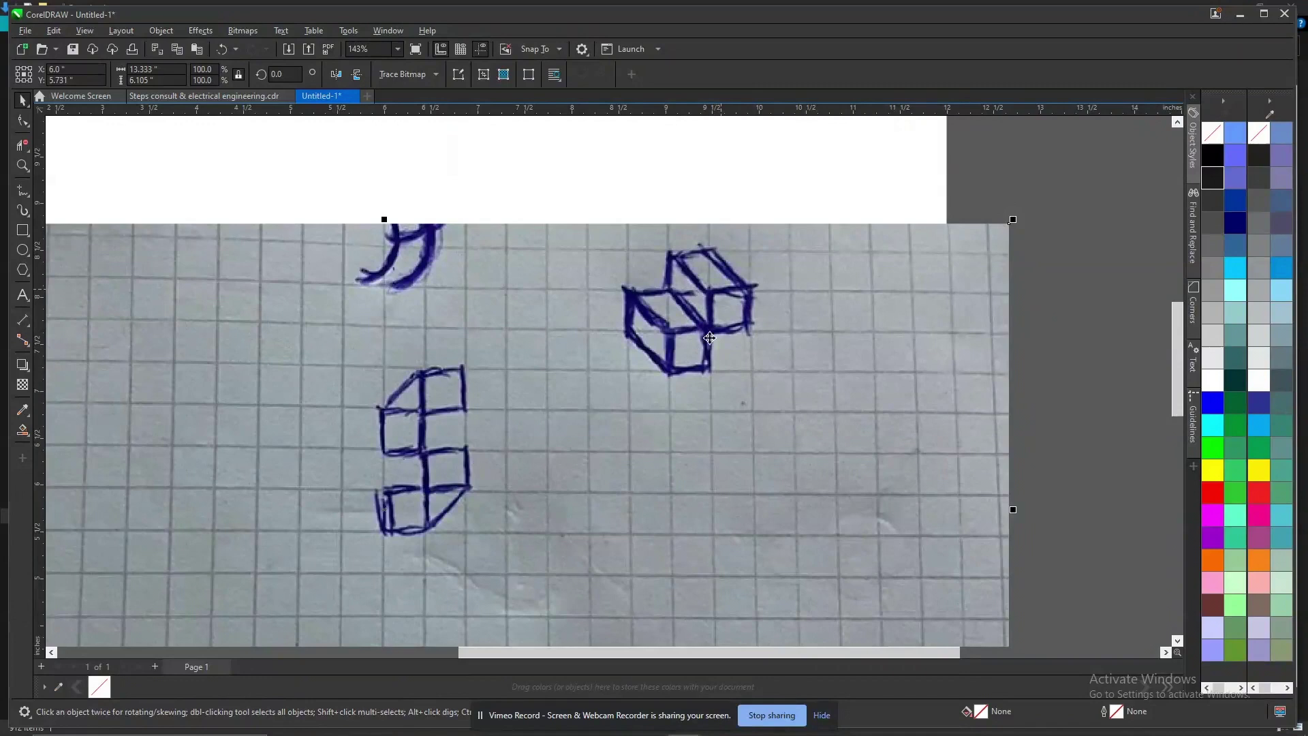
Draw a small square and a diagonal up-right copy meeting at the corners
{"action": "left_click", "coordinate": [25, 232]}
{"action": "left_click_drag", "start_coordinate": [536, 132], "coordinate": [591, 184]}
{"action": "scroll", "coordinate": [552, 218], "scroll_direction": "down", "scroll_amount": 1}
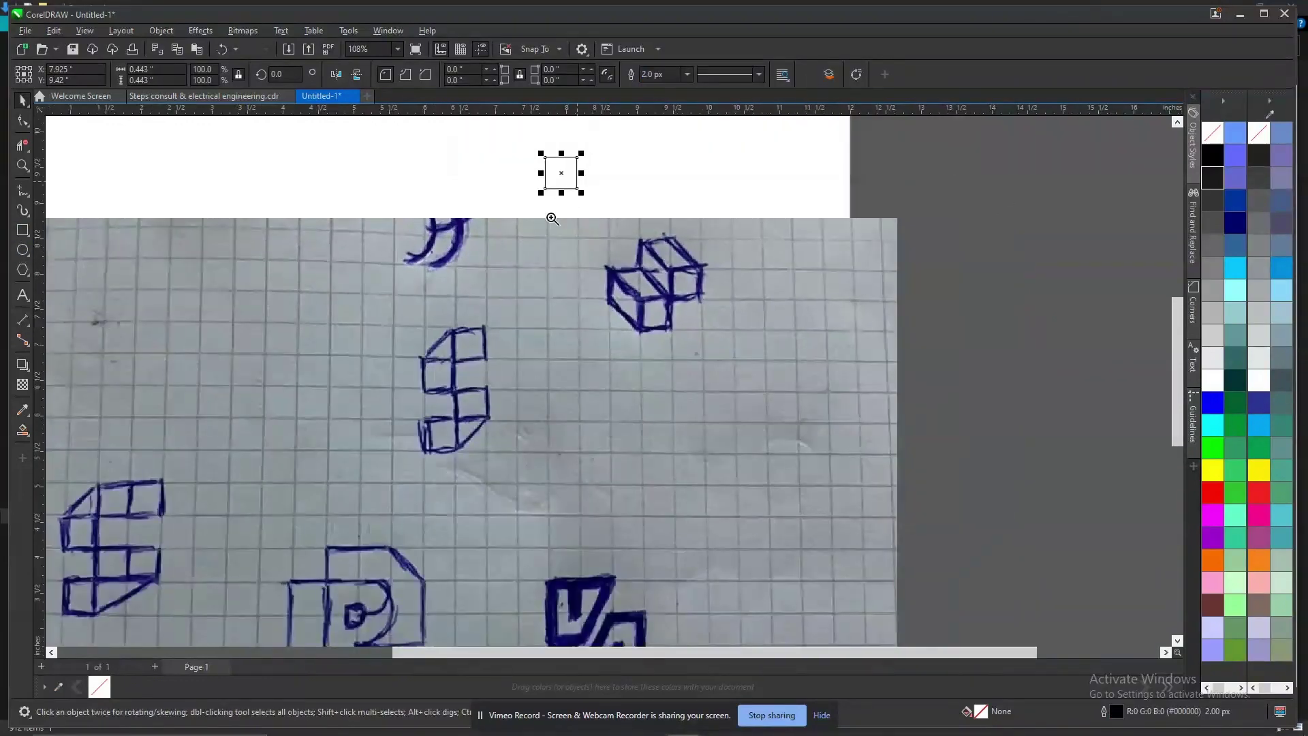
{"action": "scroll", "coordinate": [571, 355], "scroll_direction": "up", "scroll_amount": 2}
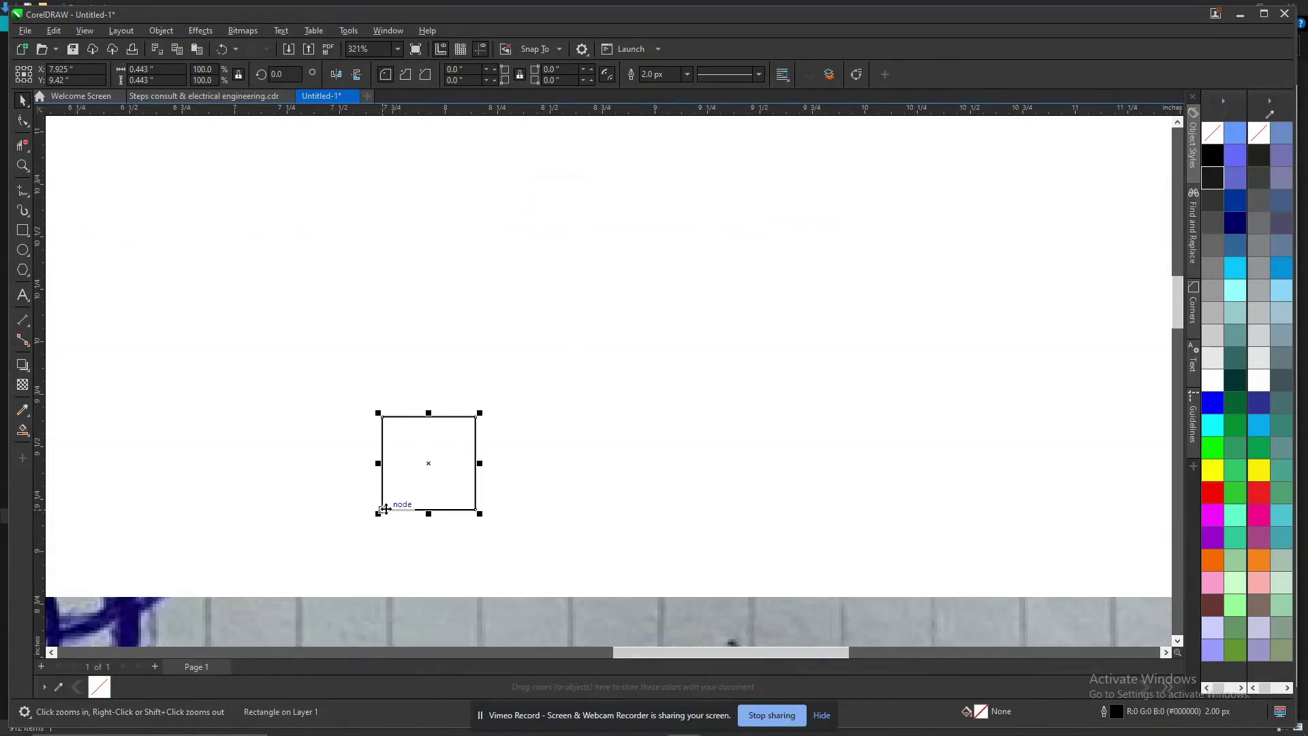
{"action": "left_click_drag", "start_coordinate": [389, 510], "coordinate": [490, 409]}
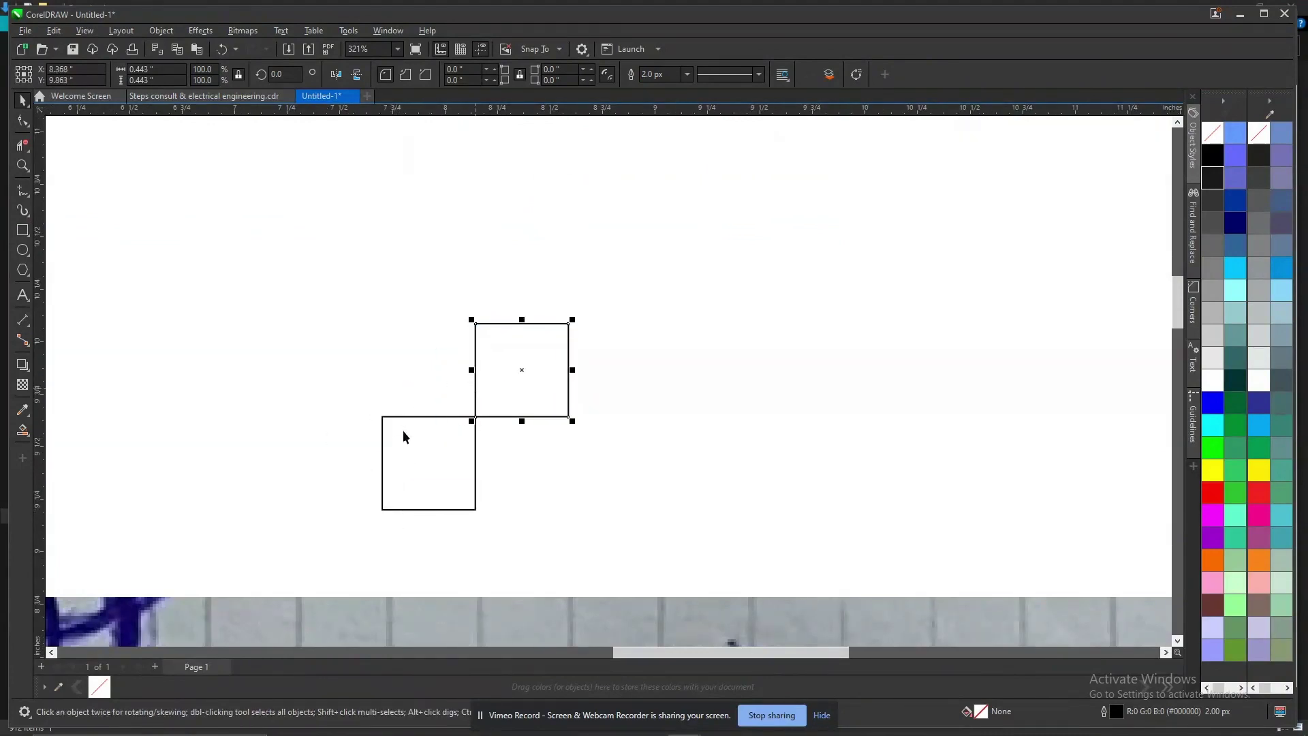
{"action": "scroll", "coordinate": [449, 342], "scroll_direction": "down", "scroll_amount": 5}
Zoom in to compare the squares with the cube sketch and select the photo
{"action": "key", "text": "z"}
{"action": "left_click_drag", "start_coordinate": [438, 370], "coordinate": [613, 556]}
{"action": "right_click", "coordinate": [502, 397]}
{"action": "left_click", "coordinate": [341, 488]}
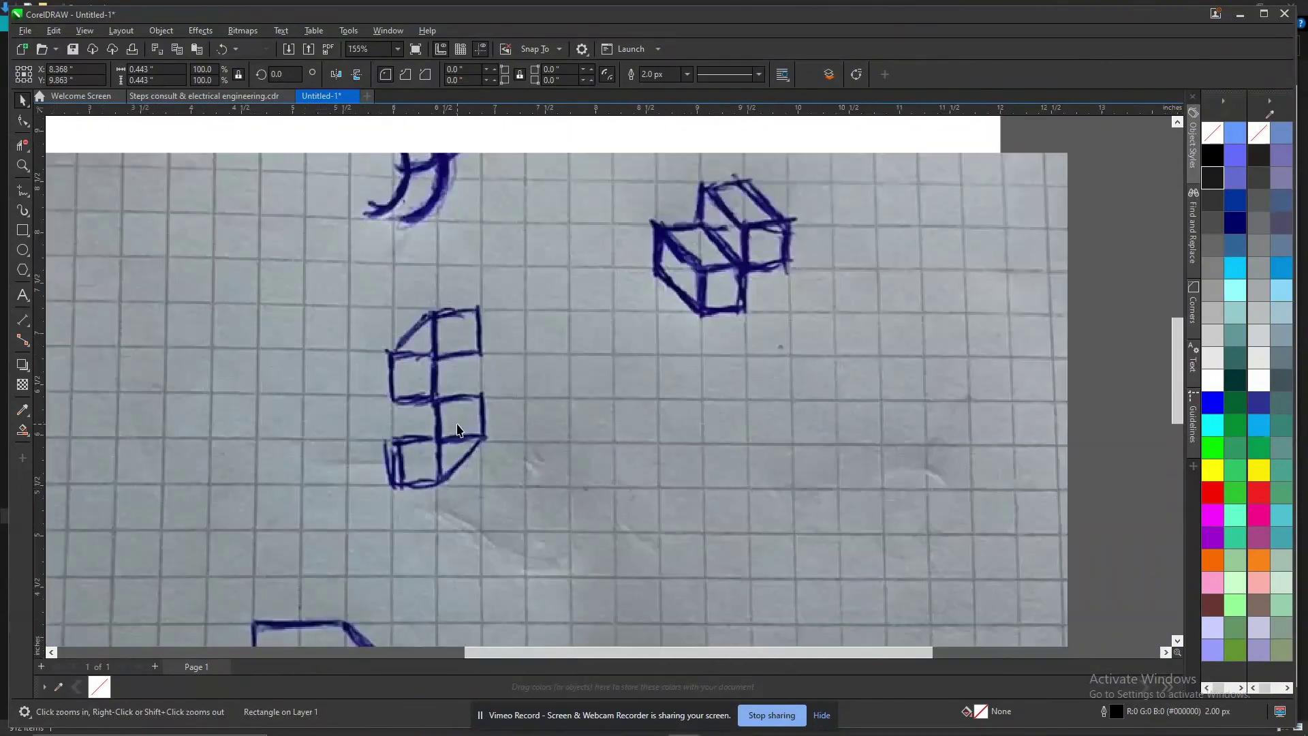
{"action": "scroll", "coordinate": [575, 350], "scroll_direction": "down", "scroll_amount": 3}
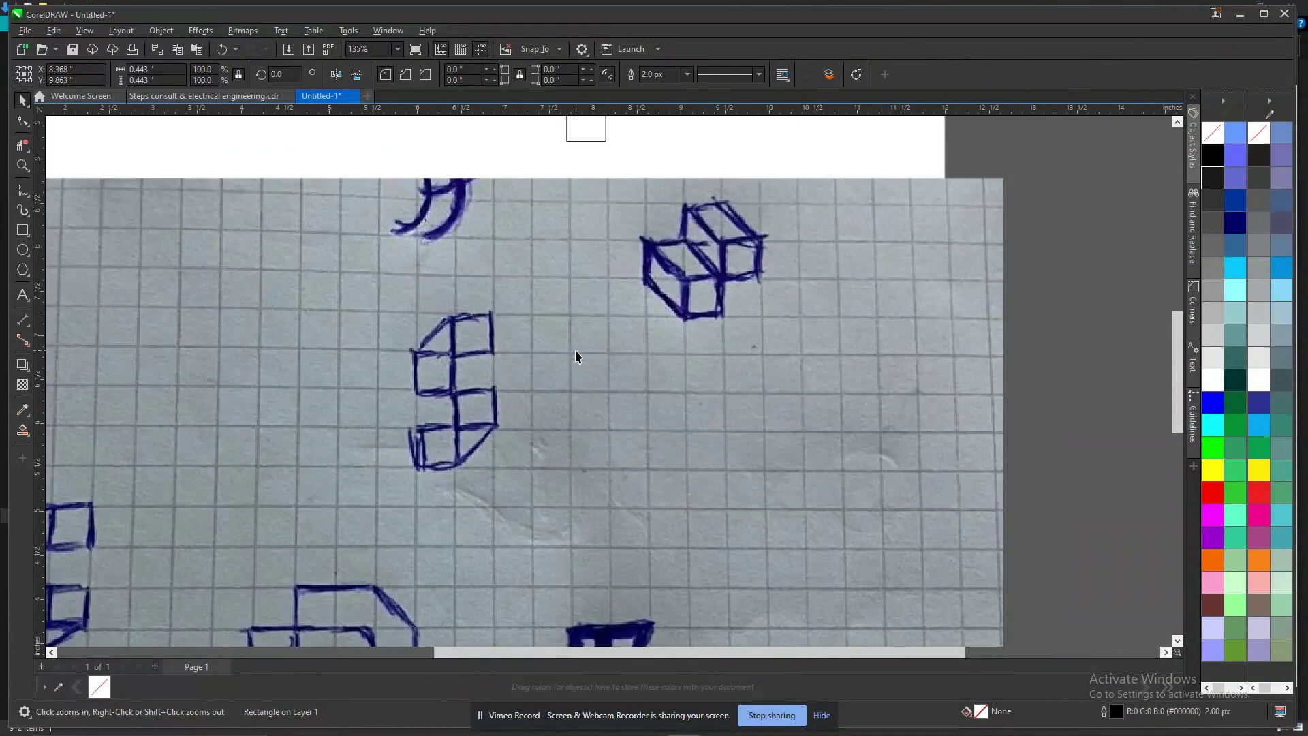
{"action": "scroll", "coordinate": [286, 450], "scroll_direction": "up", "scroll_amount": 2}
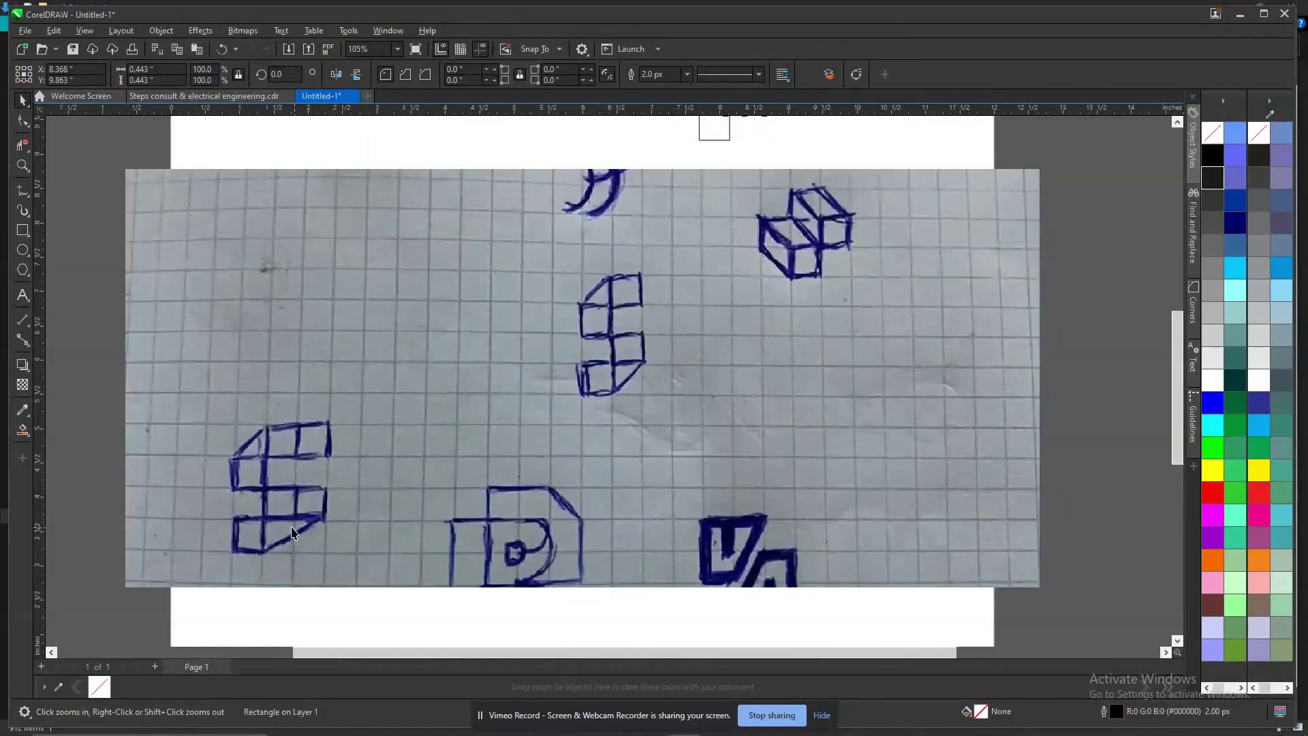
{"action": "scroll", "coordinate": [341, 467], "scroll_direction": "down", "scroll_amount": 3}
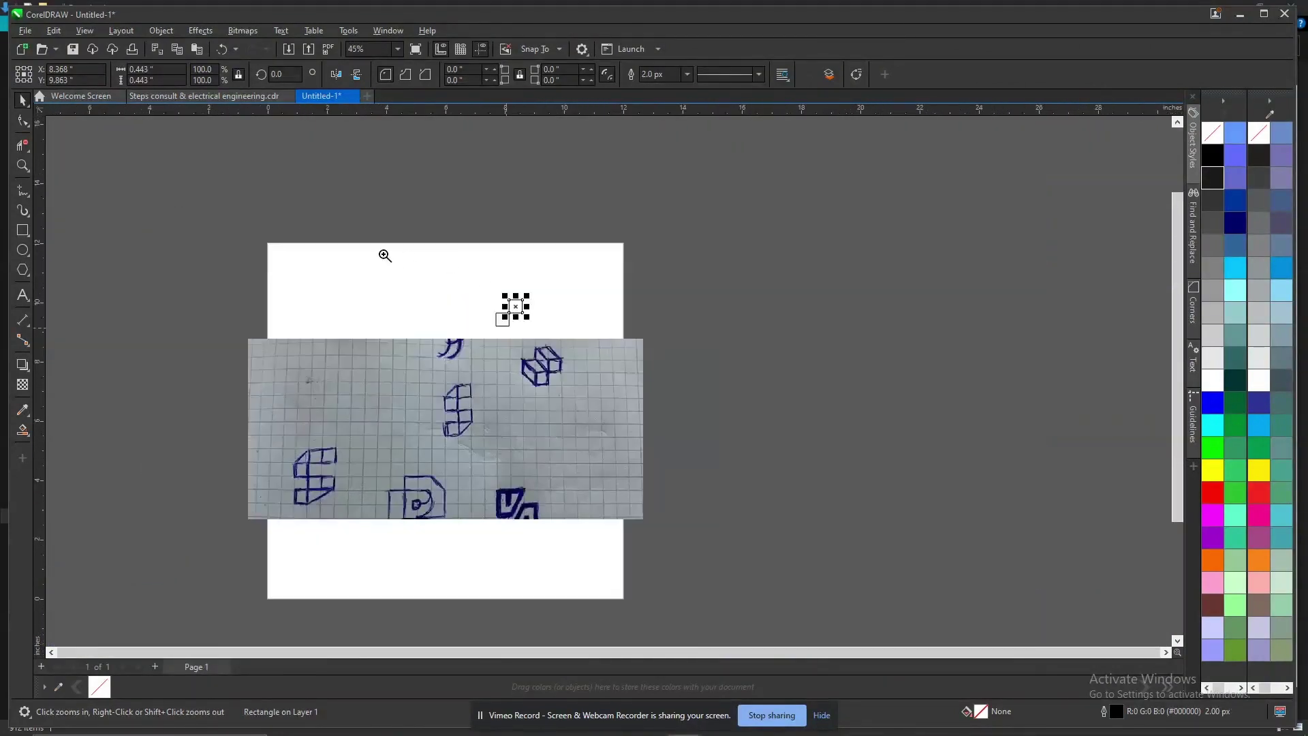
{"action": "left_click_drag", "start_coordinate": [382, 254], "coordinate": [614, 559]}
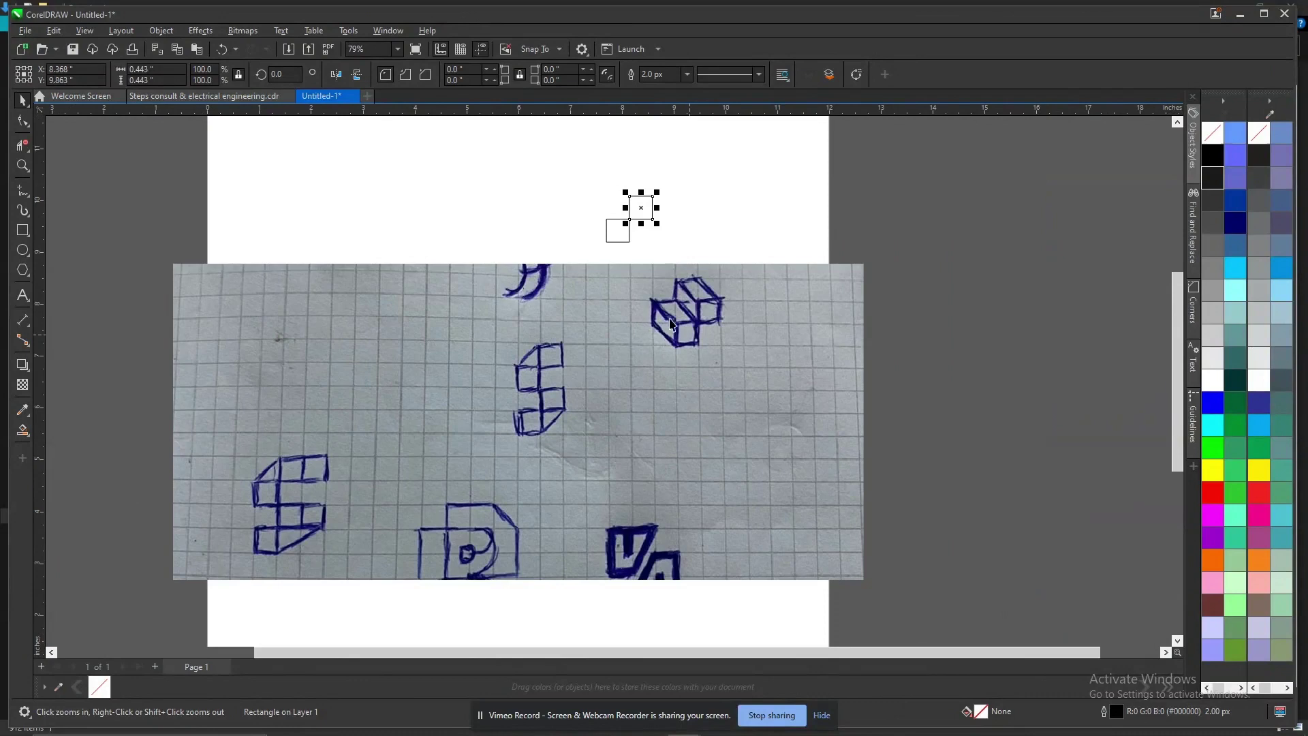
{"action": "left_click", "coordinate": [720, 345]}
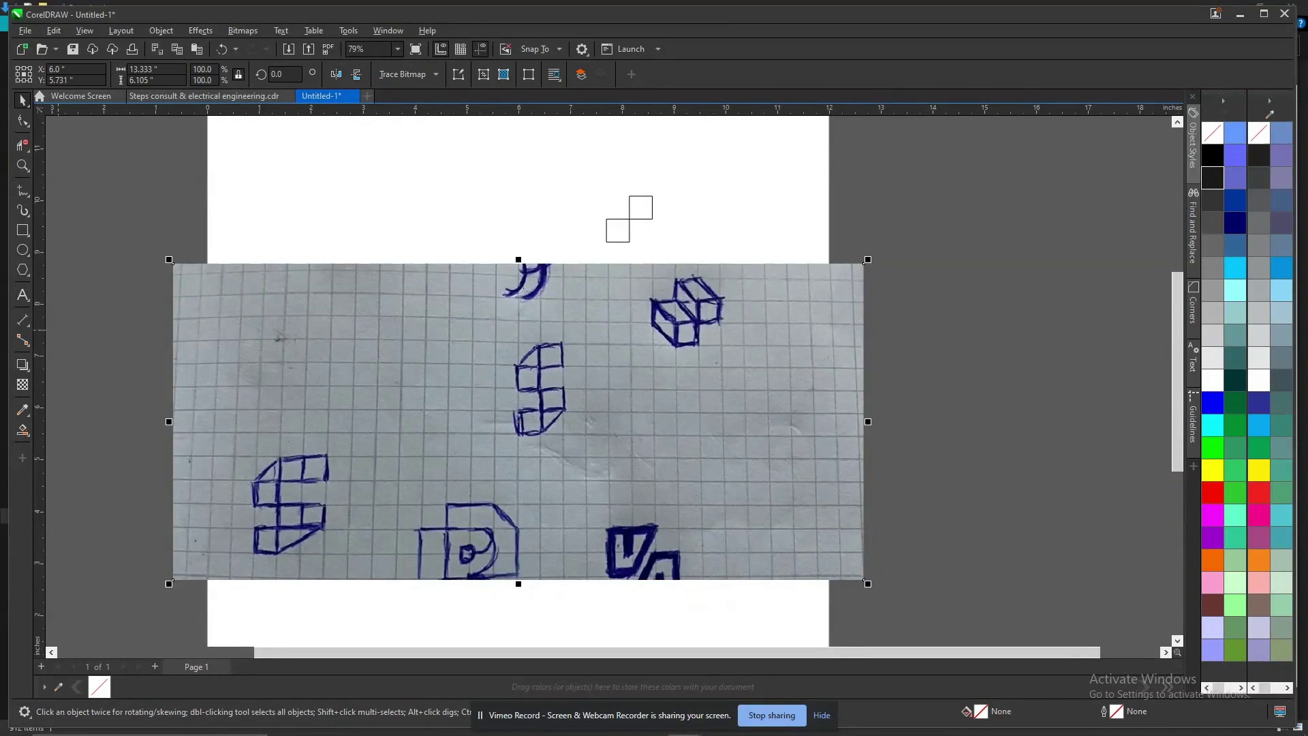
Crop the photo's sides down to the two-cube sketch and move it into place
{"action": "left_click", "coordinate": [738, 362]}
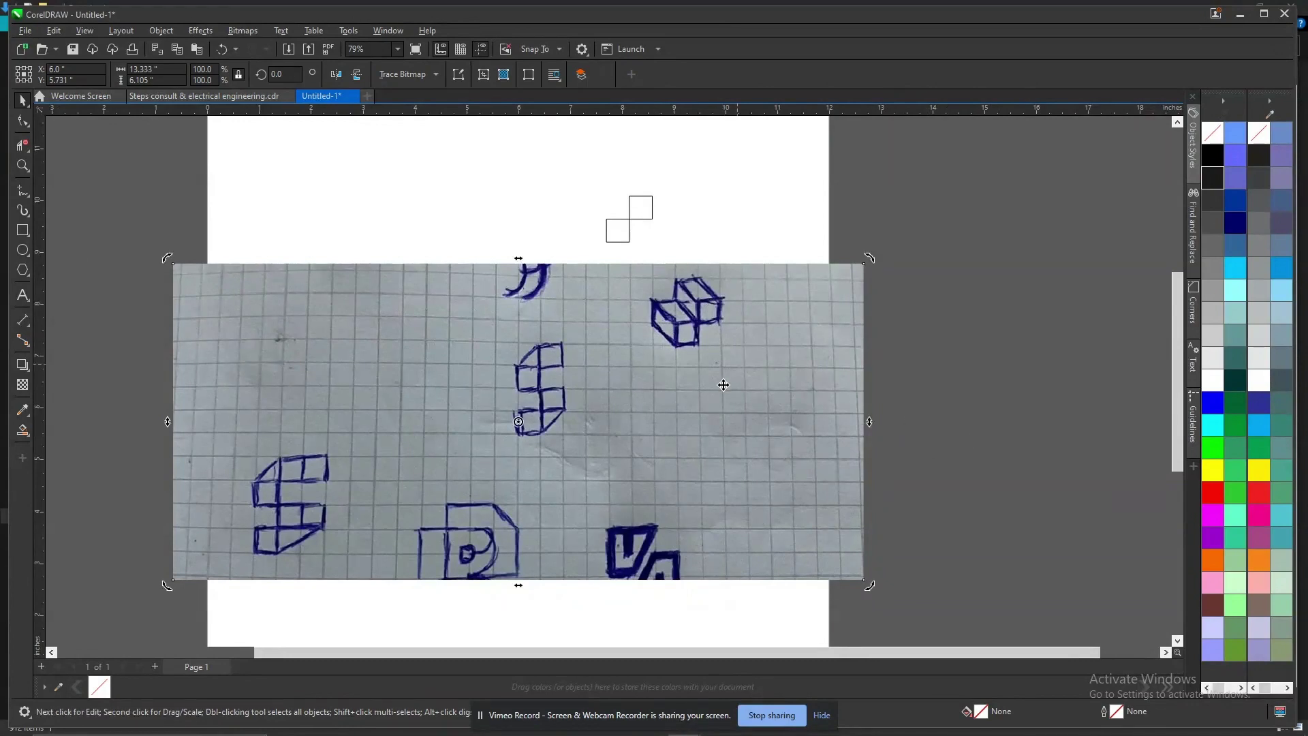
{"action": "left_click", "coordinate": [562, 372]}
{"action": "key", "text": "F10"}
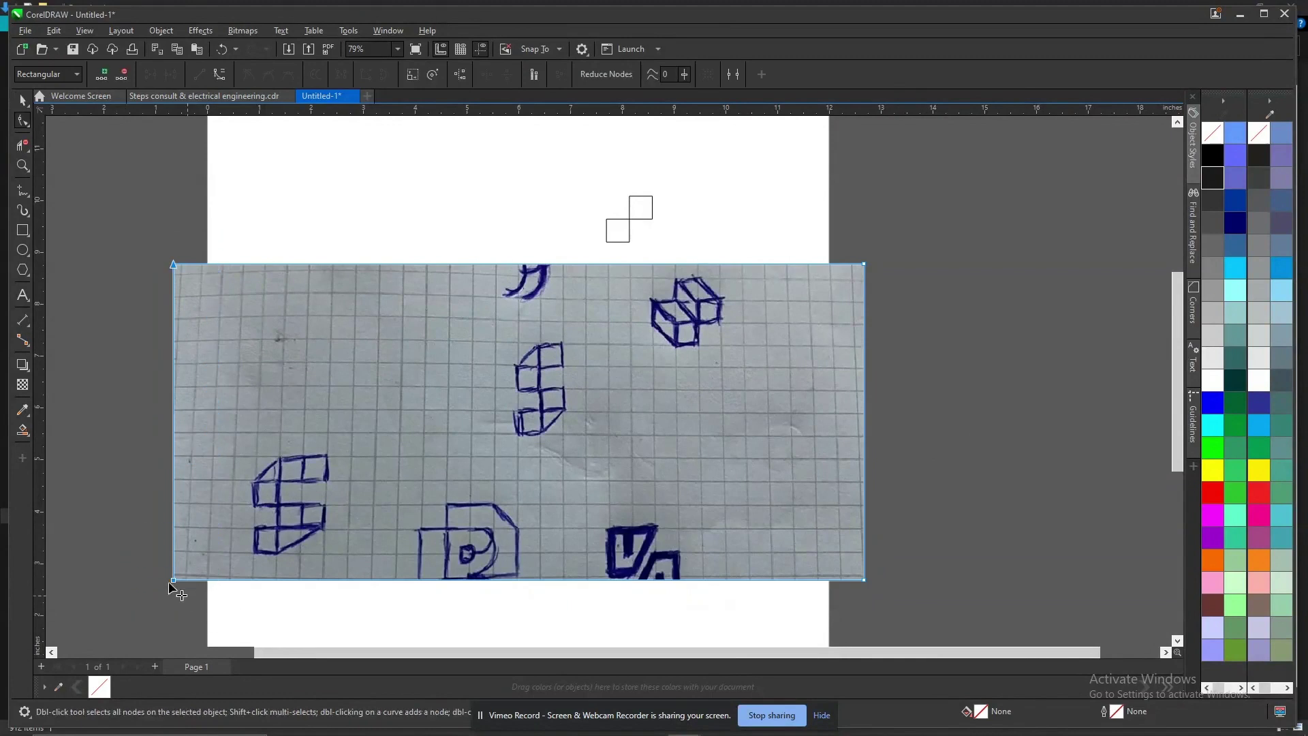
{"action": "left_click_drag", "start_coordinate": [175, 585], "coordinate": [614, 580]}
{"action": "left_click_drag", "start_coordinate": [804, 223], "coordinate": [765, 366]}
{"action": "key", "text": "space"}
{"action": "left_click_drag", "start_coordinate": [720, 312], "coordinate": [550, 322]}
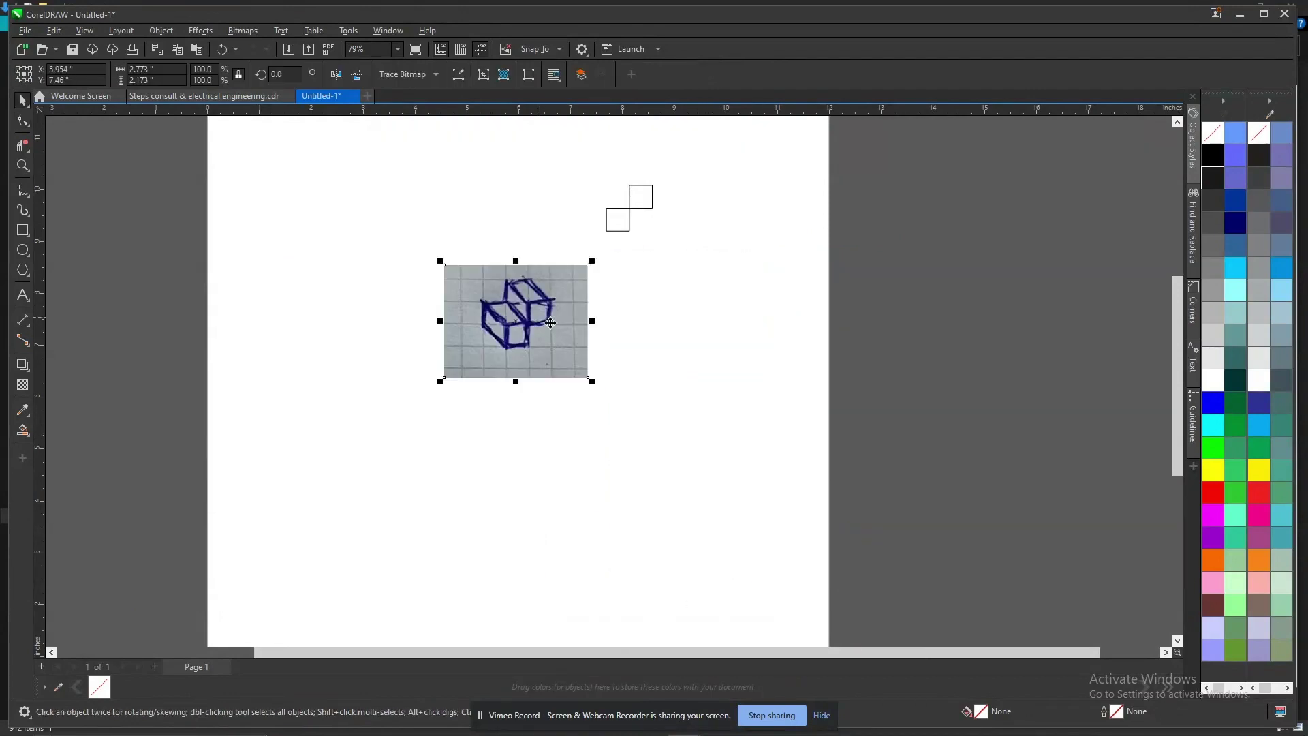
Delete both small squares
{"action": "left_click", "coordinate": [630, 219]}
{"action": "key", "text": "Delete"}
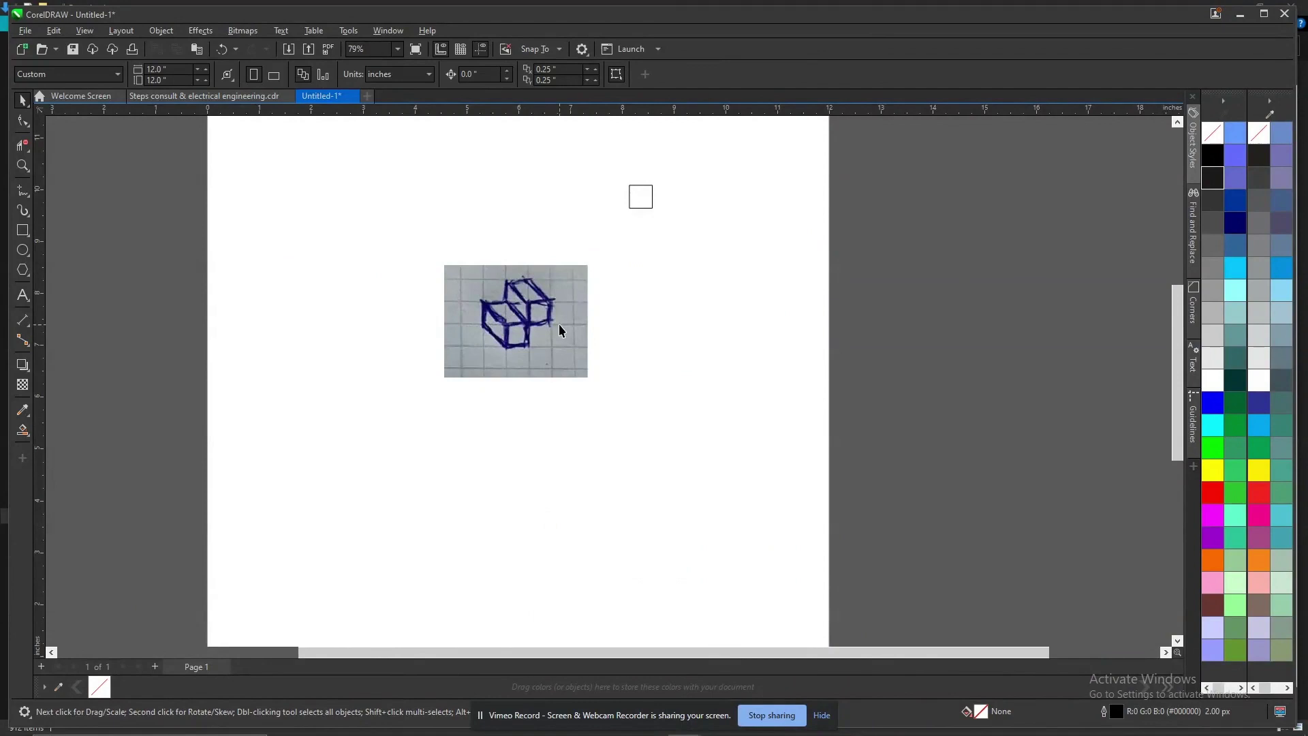
{"action": "scroll", "coordinate": [595, 291], "scroll_direction": "up", "scroll_amount": 1}
{"action": "left_click", "coordinate": [658, 162]}
{"action": "key", "text": "Delete"}
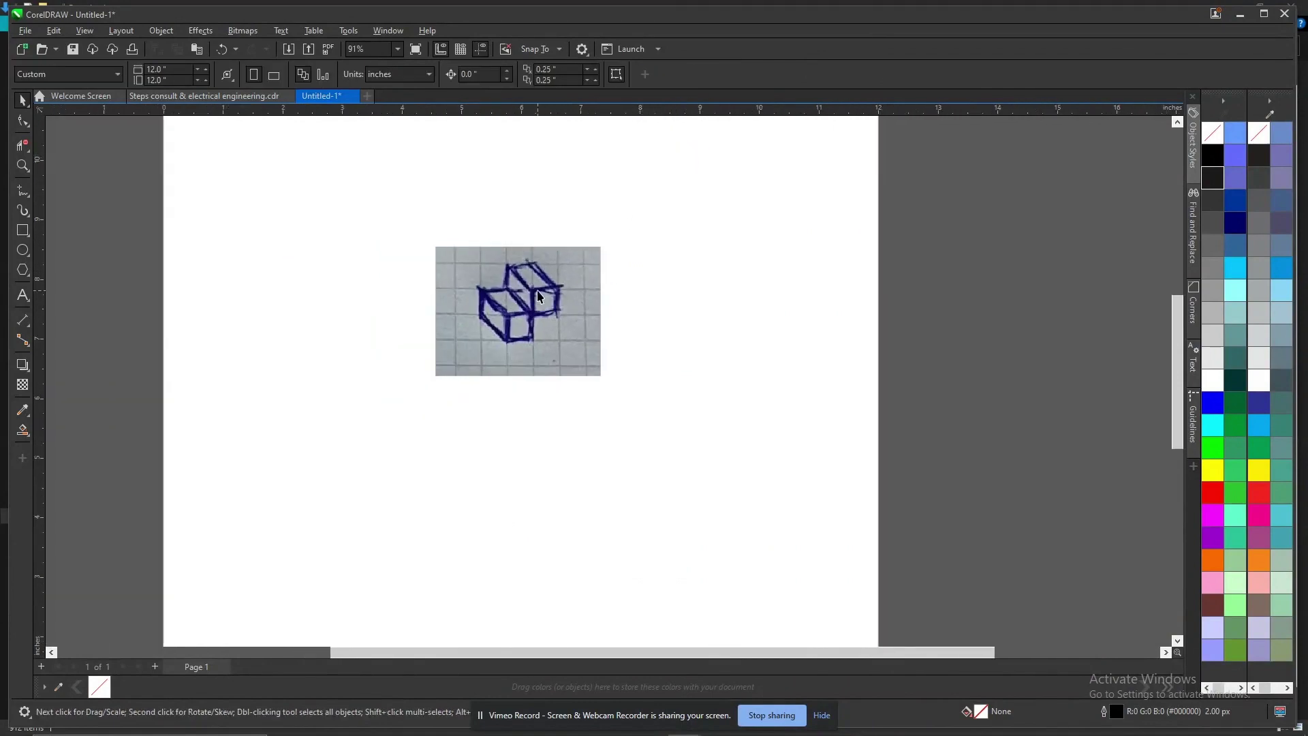
{"action": "scroll", "coordinate": [538, 290], "scroll_direction": "up", "scroll_amount": 3}
Draw a new small square over the cube's right face, then select the sketch photo
{"action": "left_click", "coordinate": [23, 230]}
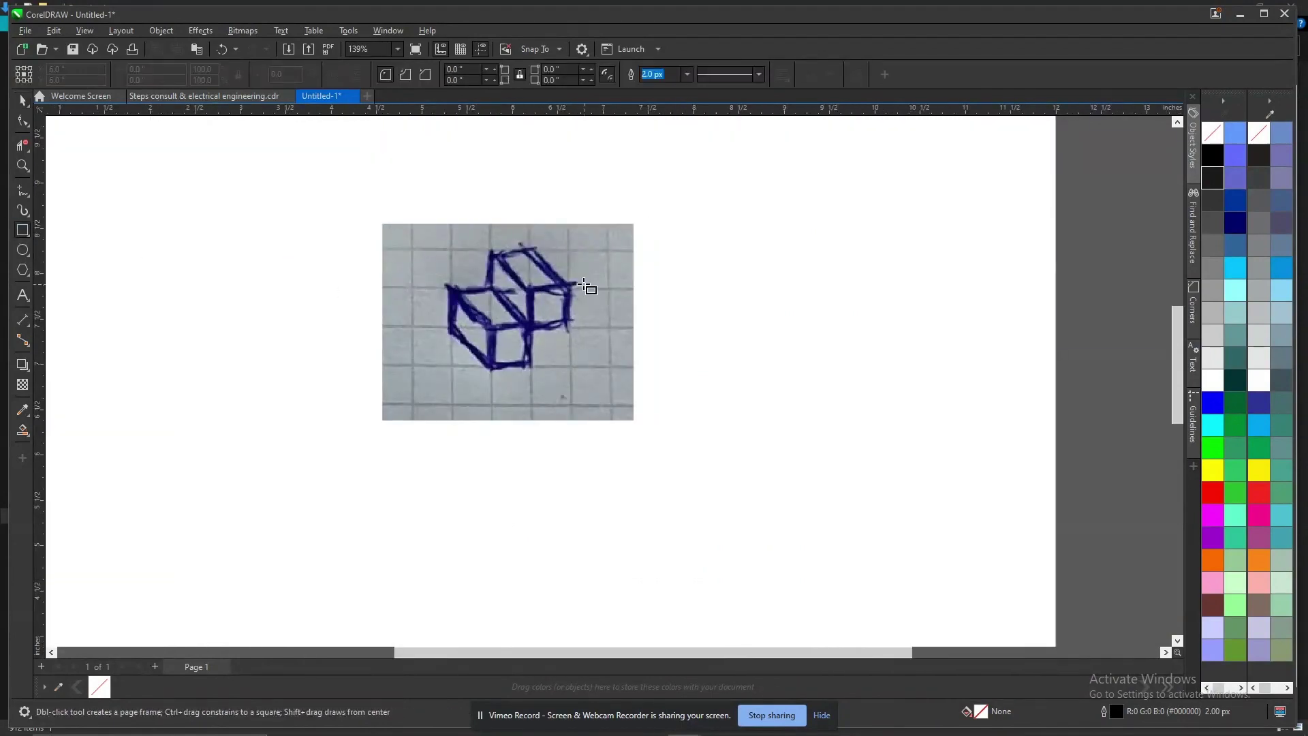
{"action": "left_click_drag", "start_coordinate": [525, 280], "coordinate": [573, 328]}
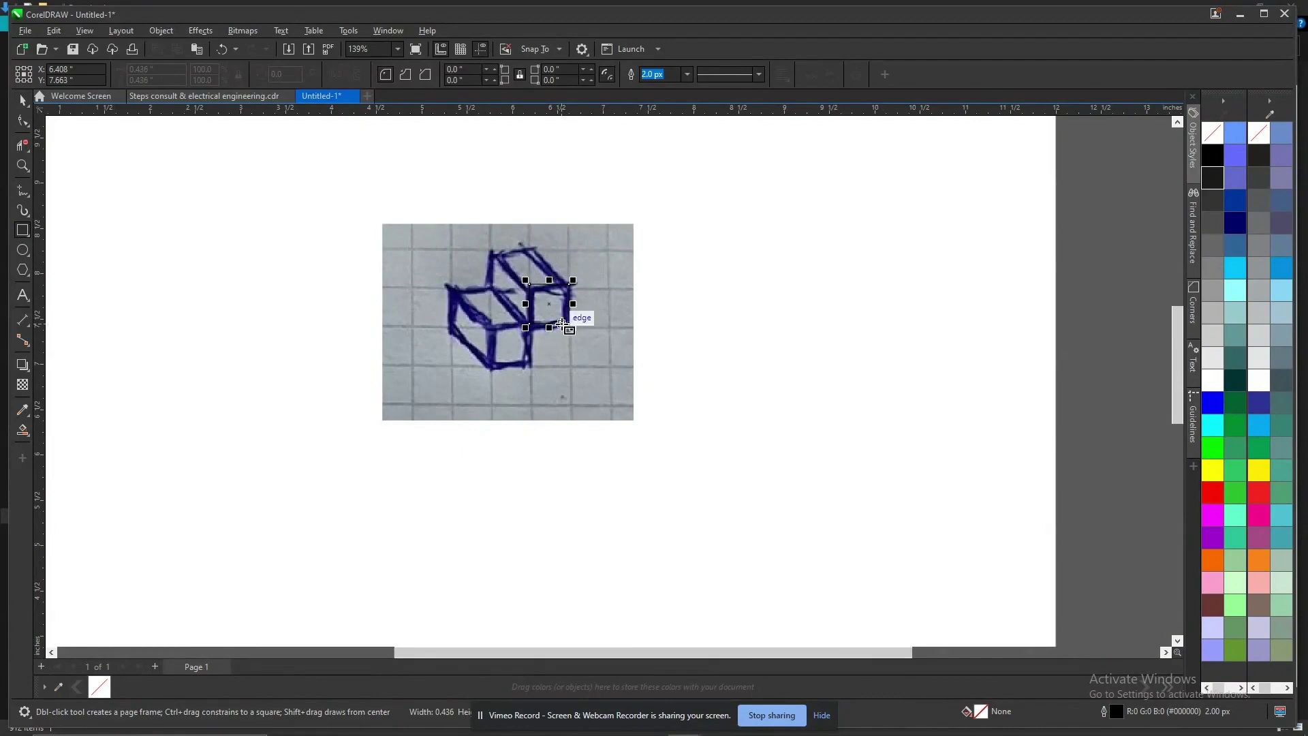
{"action": "key", "text": "space"}
{"action": "left_click", "coordinate": [612, 274]}
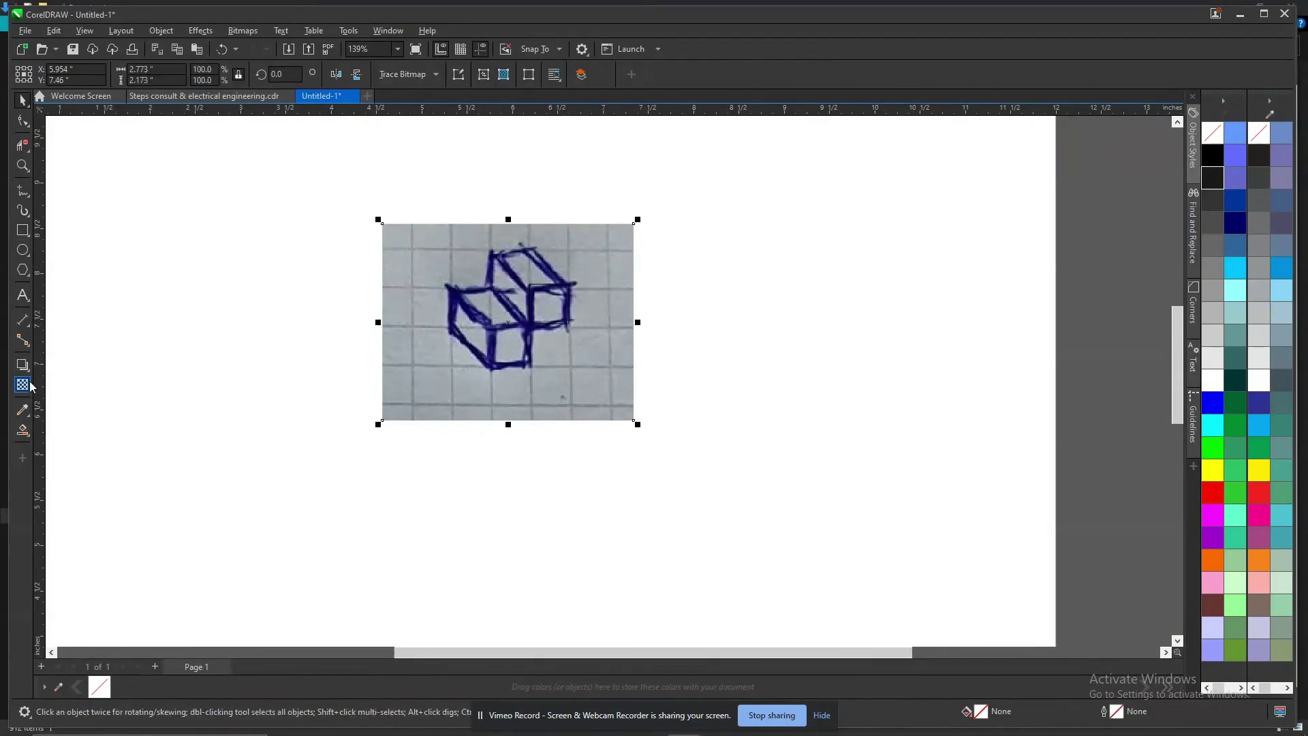
Give the sketch photo a uniform transparency of 70
{"action": "left_click", "coordinate": [23, 384]}
{"action": "left_click", "coordinate": [43, 74]}
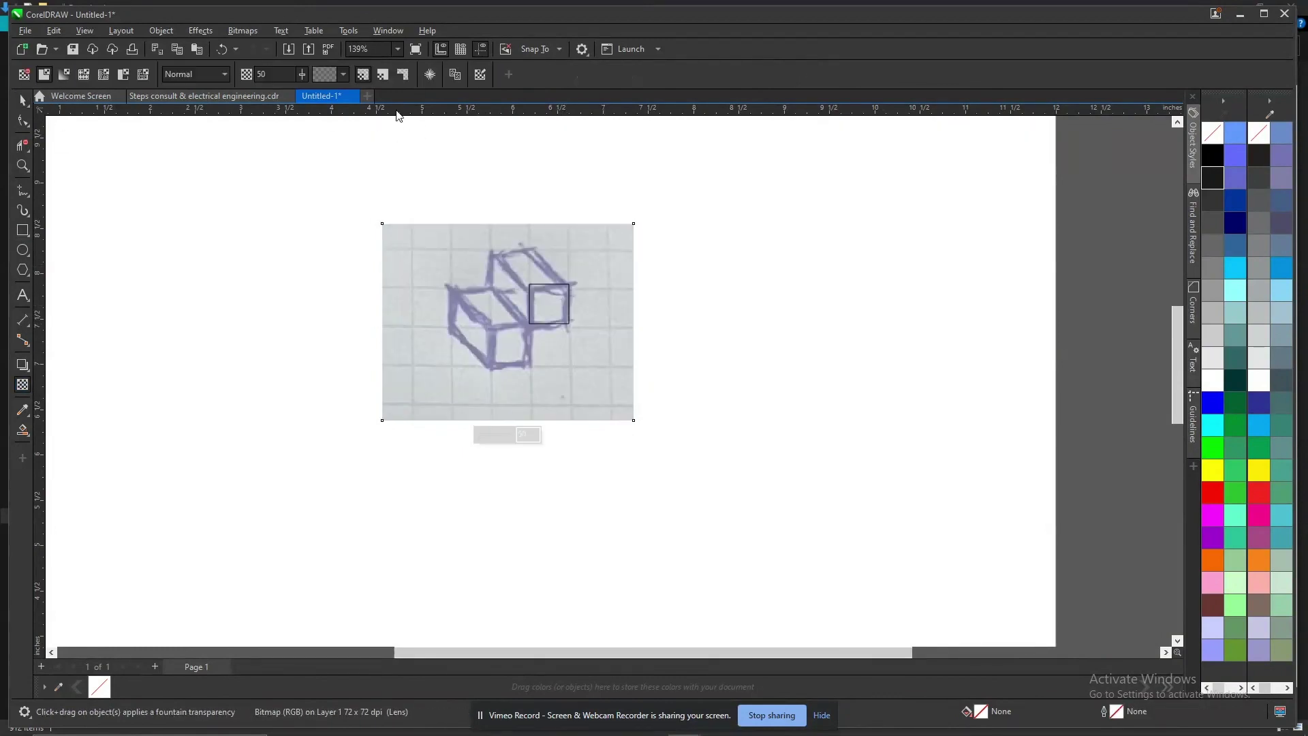
{"action": "type", "text": "70"}
{"action": "key", "text": "Return"}
Zoom in and drag-copy the square onto its corners to build a cross of squares
{"action": "key", "text": "z"}
{"action": "left_click_drag", "start_coordinate": [376, 204], "coordinate": [681, 436]}
{"action": "key", "text": "space"}
{"action": "left_click", "coordinate": [669, 318]}
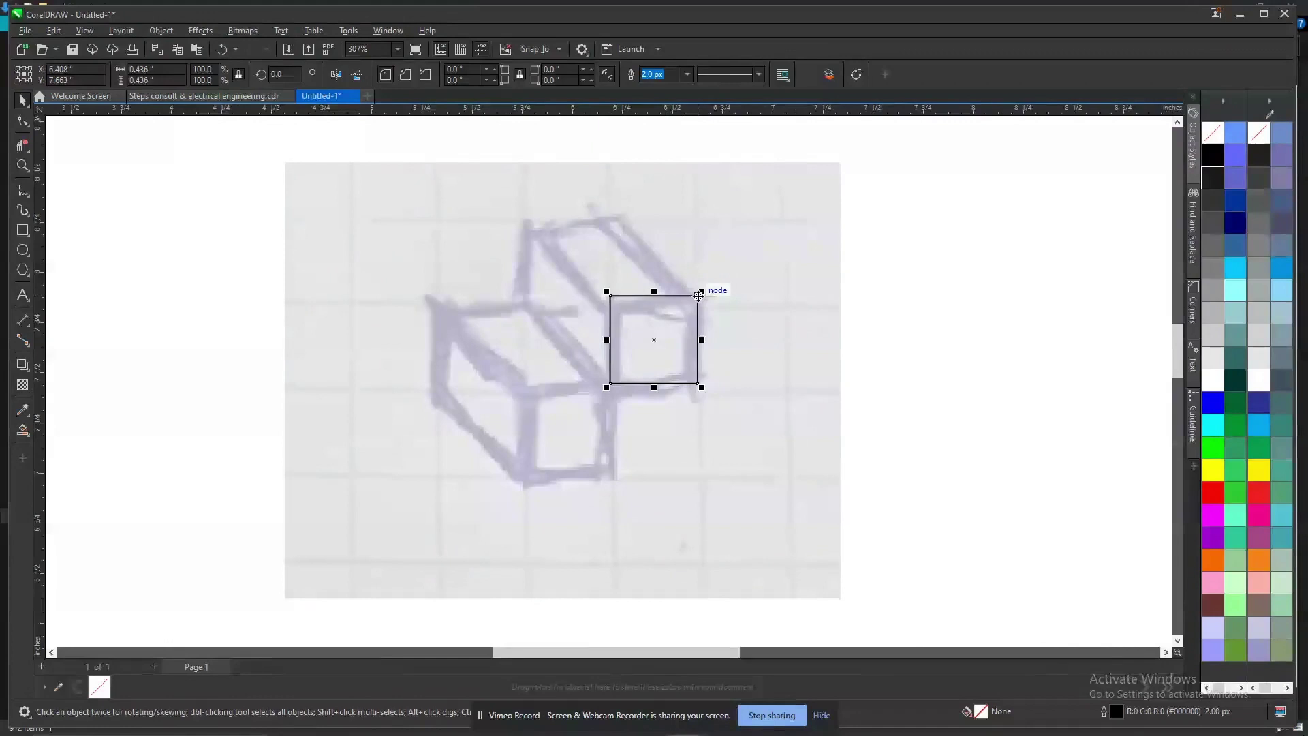
{"action": "left_click_drag", "start_coordinate": [699, 296], "coordinate": [611, 383]}
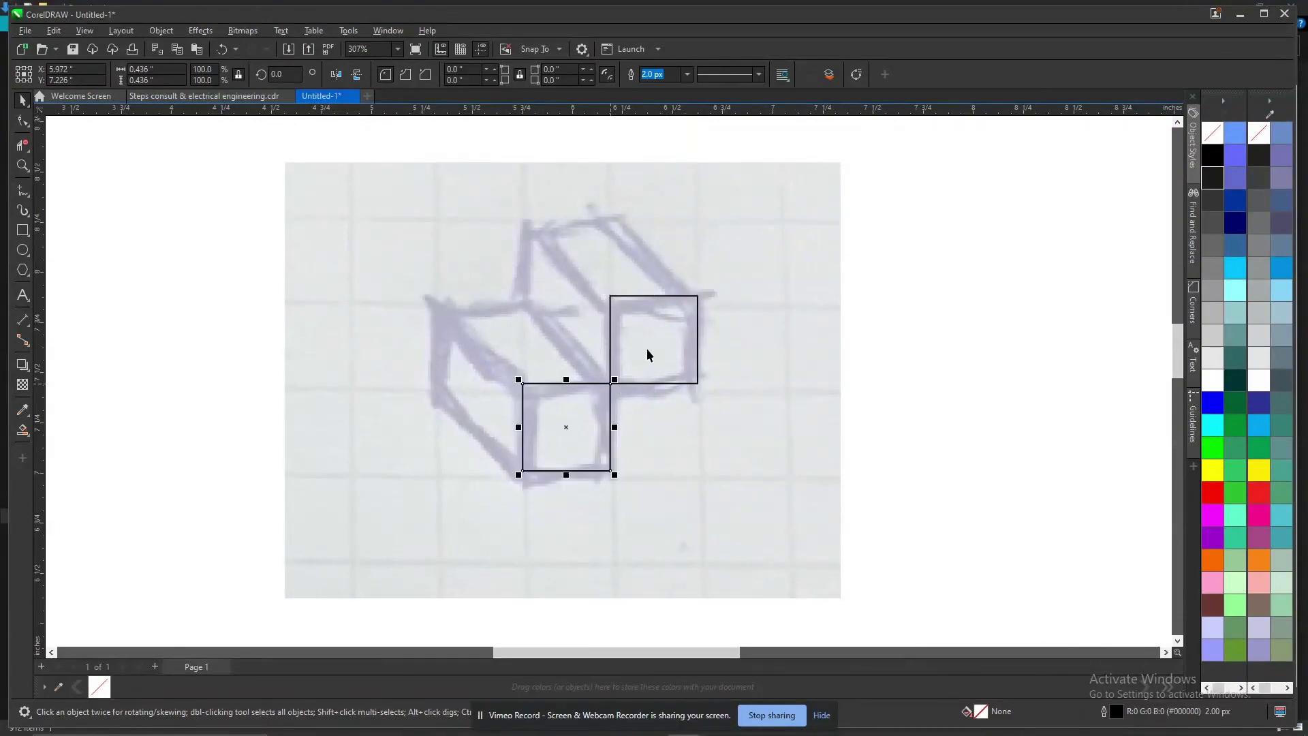
{"action": "left_click", "coordinate": [648, 353], "text": "shift"}
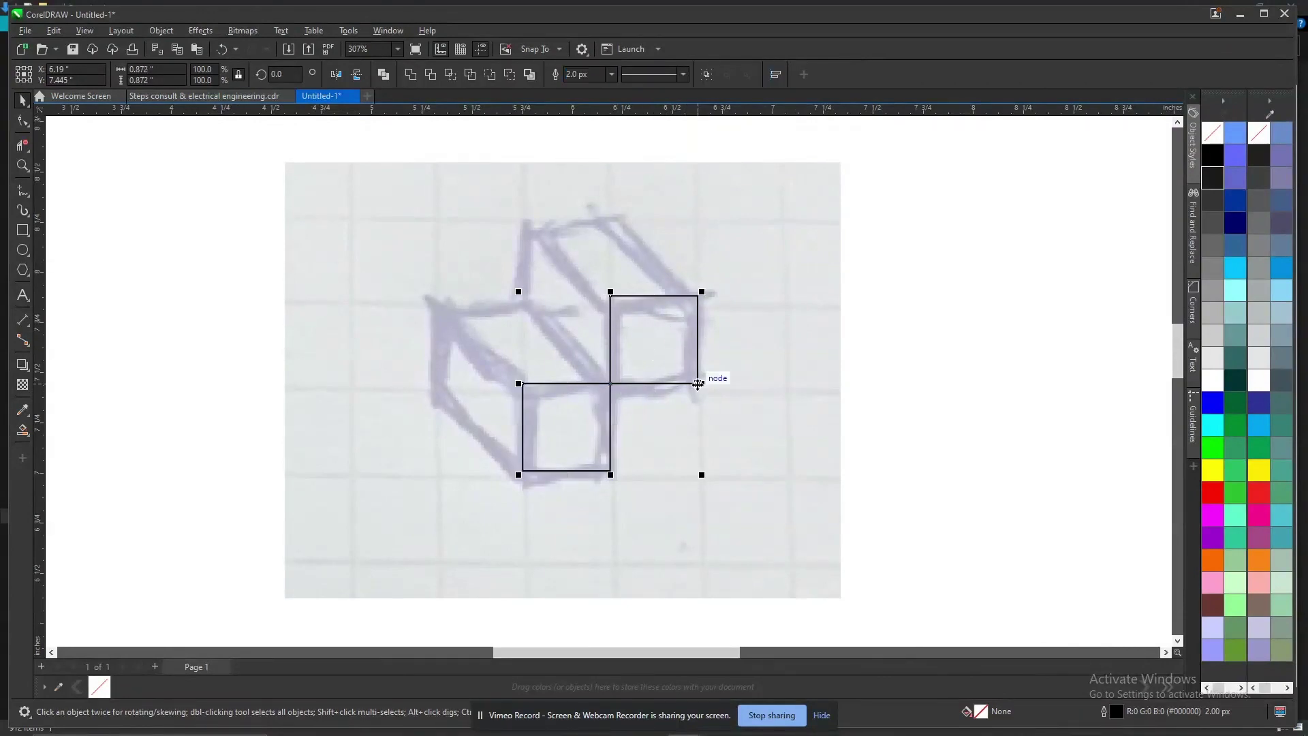
{"action": "left_click_drag", "start_coordinate": [698, 383], "coordinate": [611, 298]}
{"action": "scroll", "coordinate": [660, 436], "scroll_direction": "down", "scroll_amount": 2}
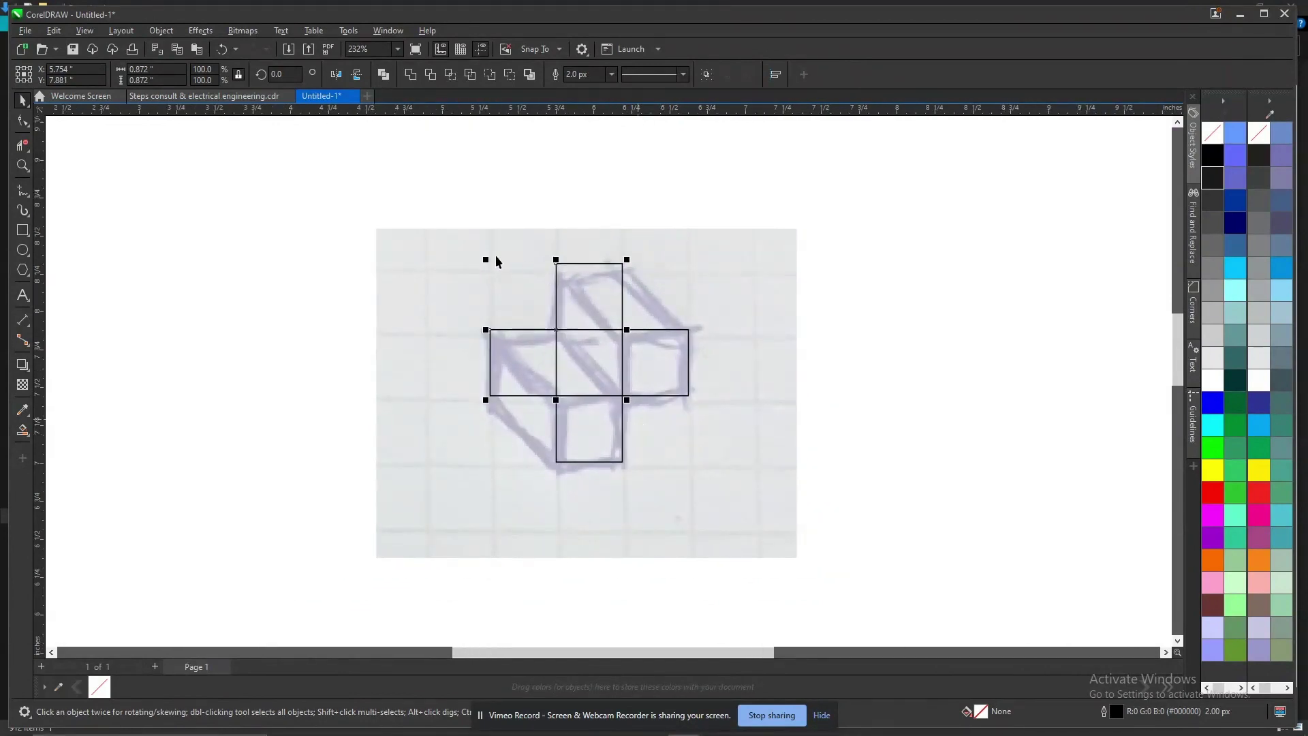
{"action": "left_click", "coordinate": [894, 396]}
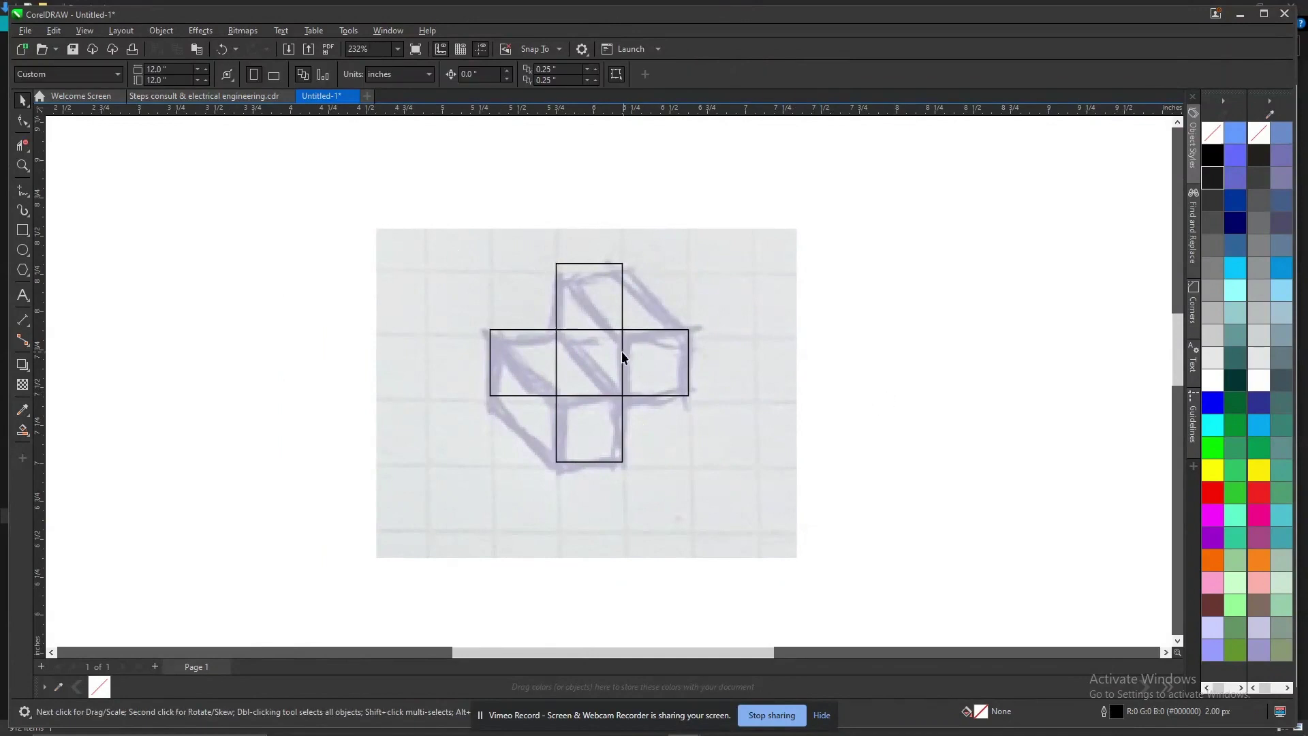
{"action": "left_click", "coordinate": [687, 448]}
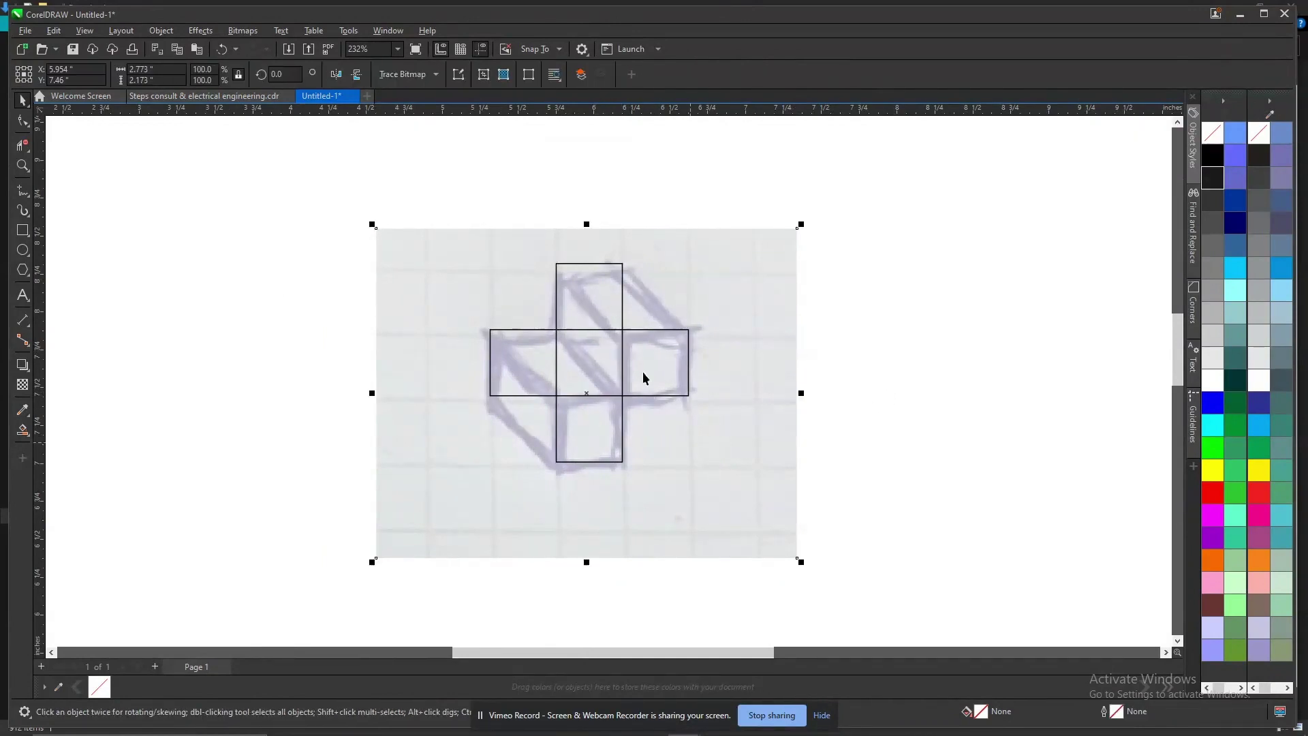
{"action": "left_click", "coordinate": [22, 190]}
Draw a corner diagonal scaled to 173%, copy it along the squares, and move the photo left
{"action": "left_click", "coordinate": [623, 264]}
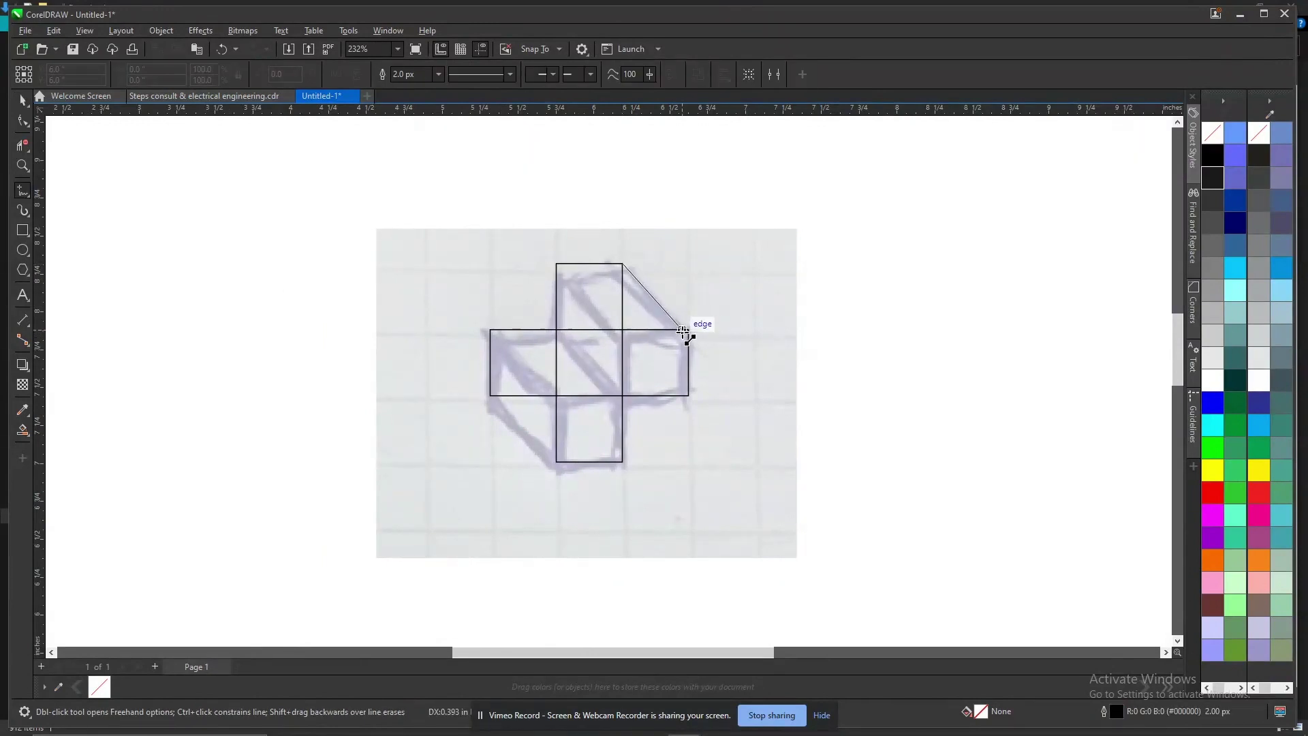
{"action": "left_click", "coordinate": [690, 332]}
{"action": "key", "text": "space"}
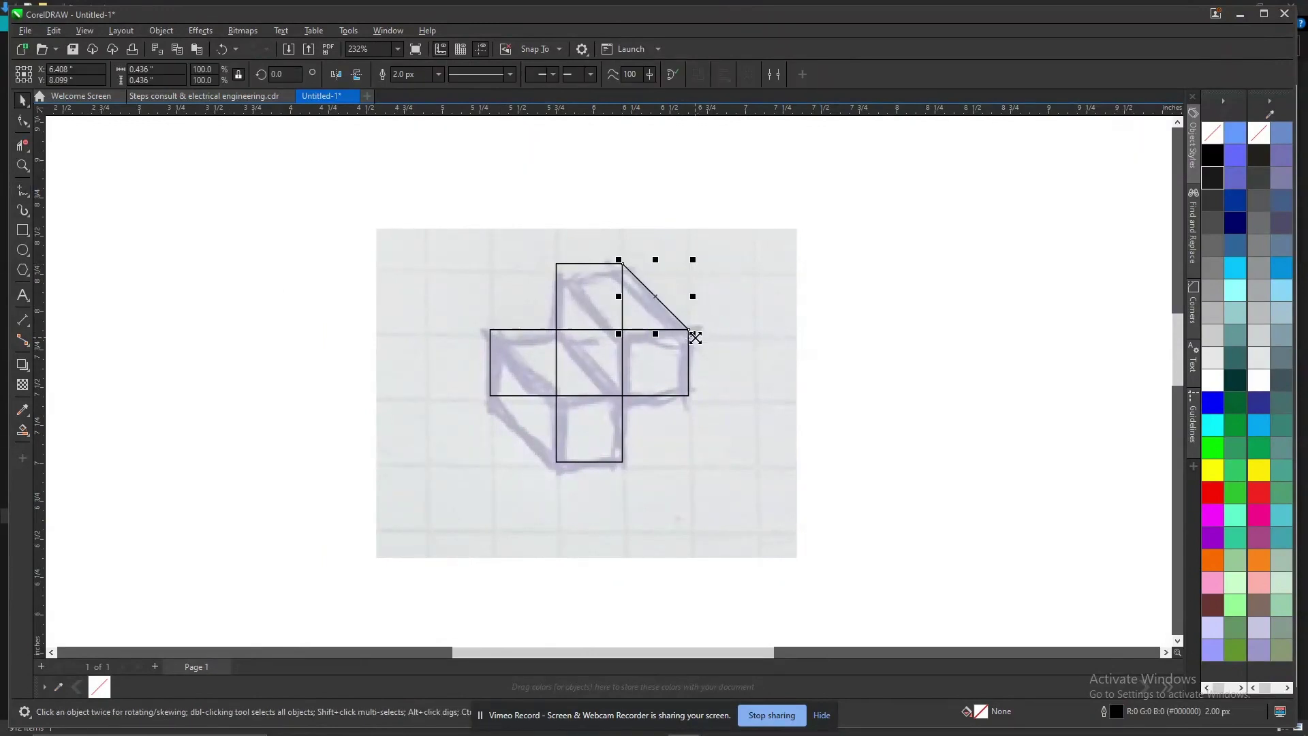
{"action": "left_click_drag", "start_coordinate": [695, 337], "coordinate": [716, 359]}
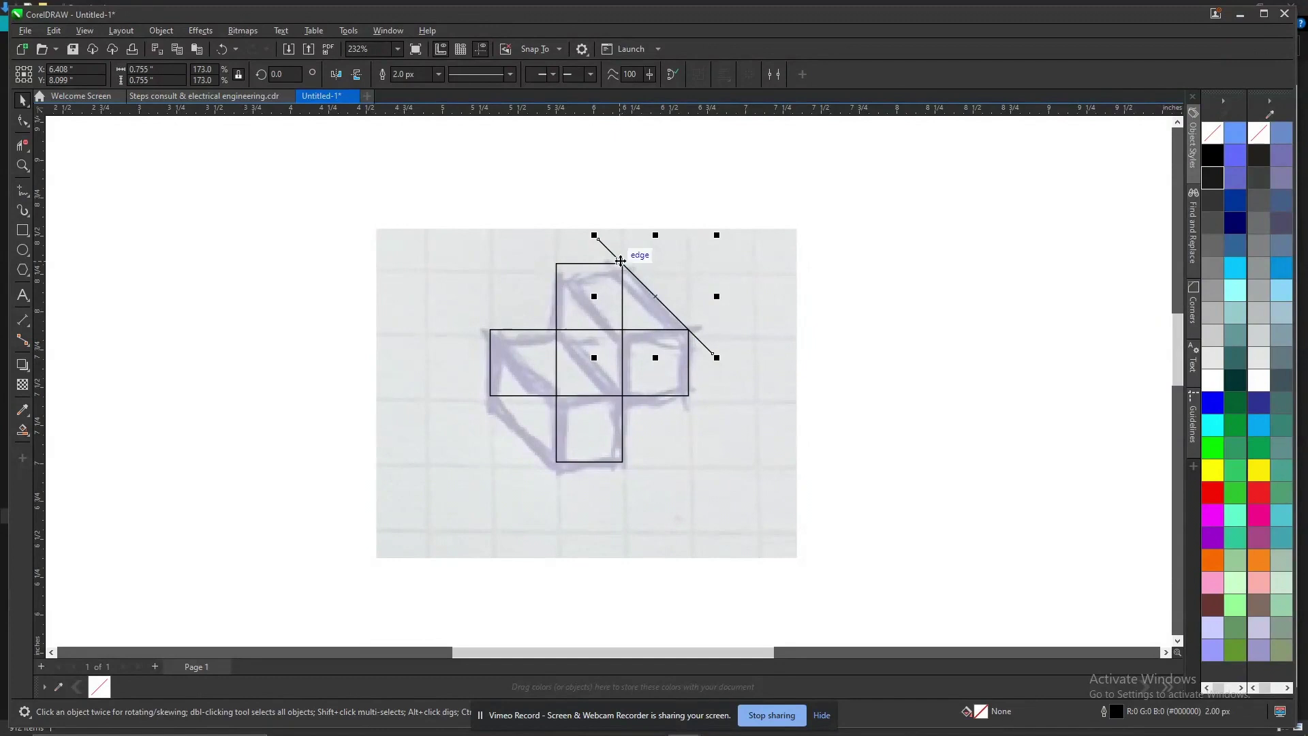
{"action": "left_click_drag", "start_coordinate": [621, 261], "coordinate": [545, 254]}
{"action": "left_click_drag", "start_coordinate": [625, 336], "coordinate": [558, 461]}
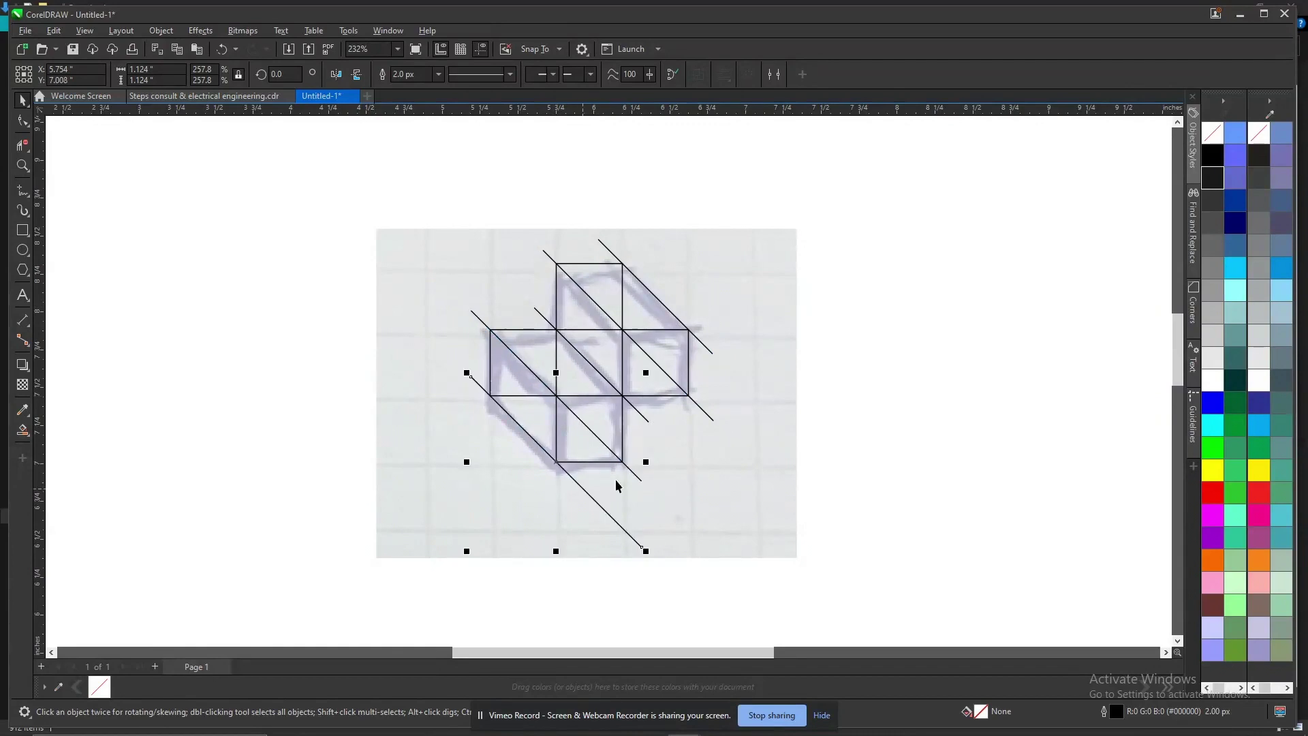
{"action": "left_click", "coordinate": [760, 488]}
{"action": "left_click_drag", "start_coordinate": [760, 488], "coordinate": [265, 430]}
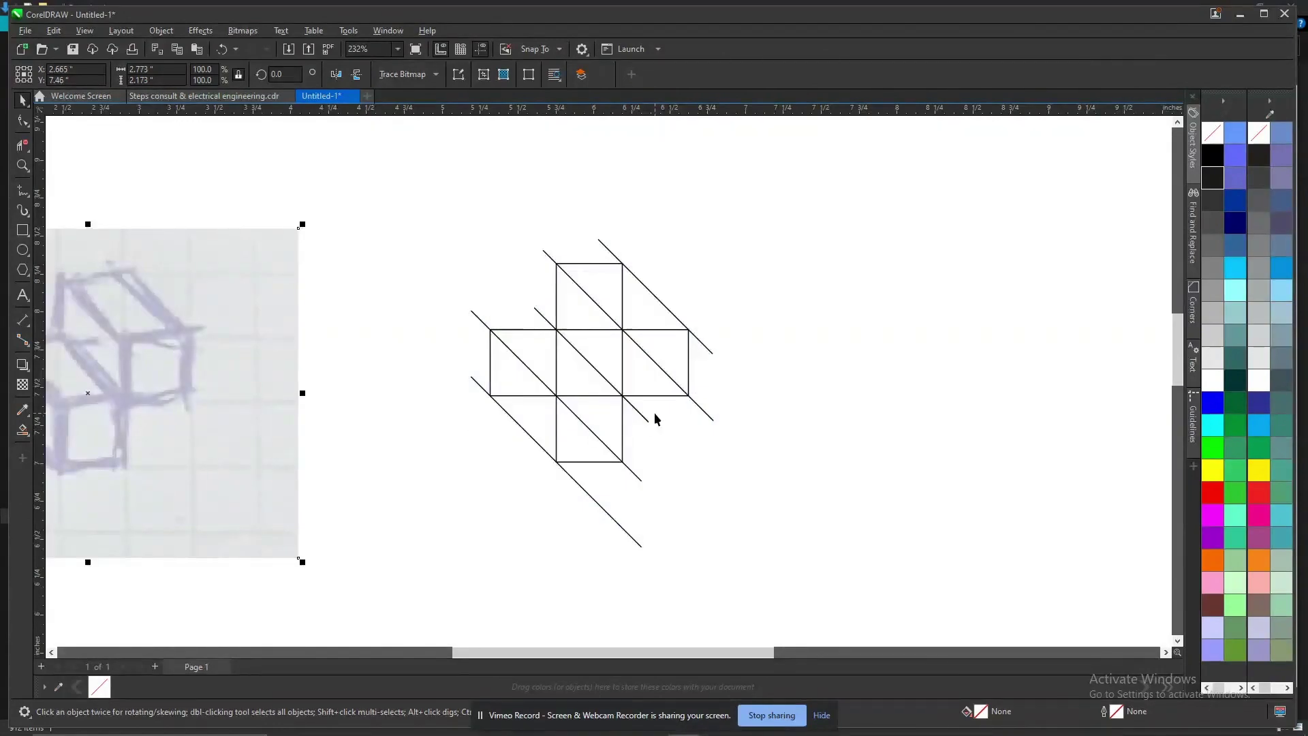
Trim the left square's bottom edge, the lower diagonals and the left-side stubs
{"action": "scroll", "coordinate": [652, 415], "scroll_direction": "down", "scroll_amount": 2}
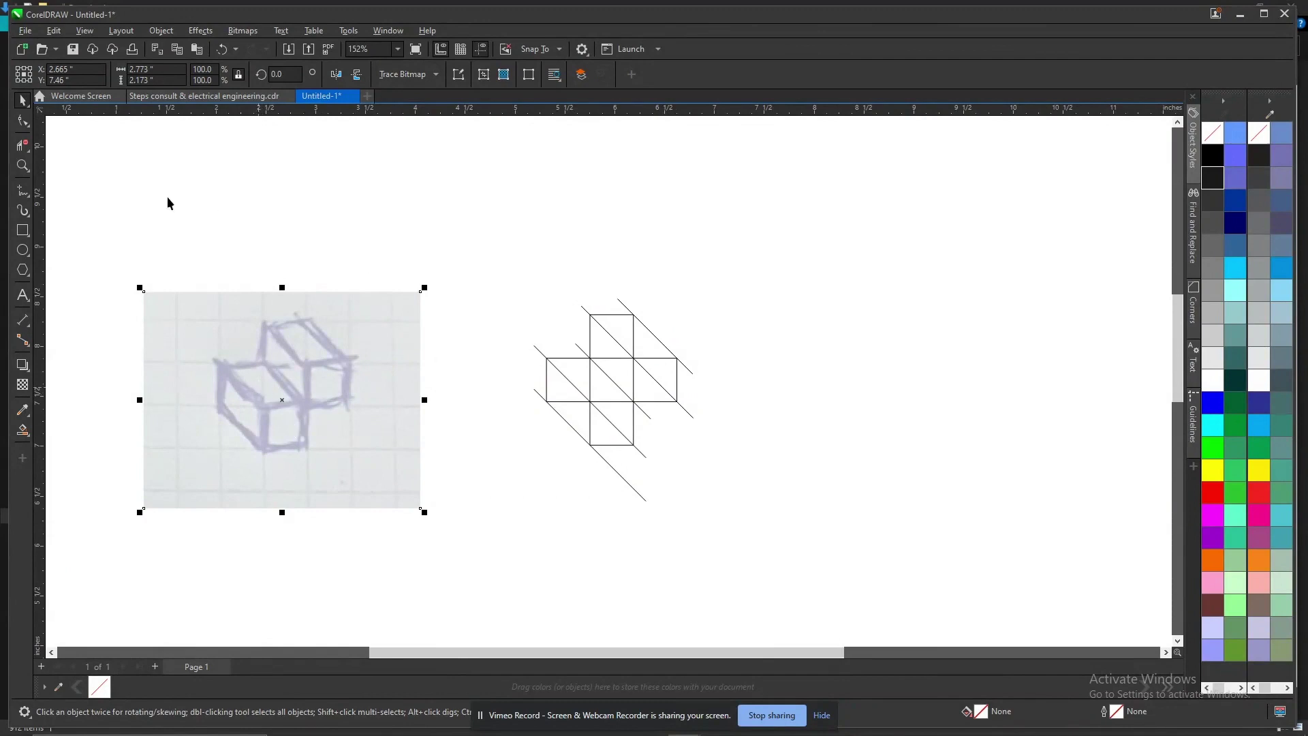
{"action": "left_click", "coordinate": [22, 145]}
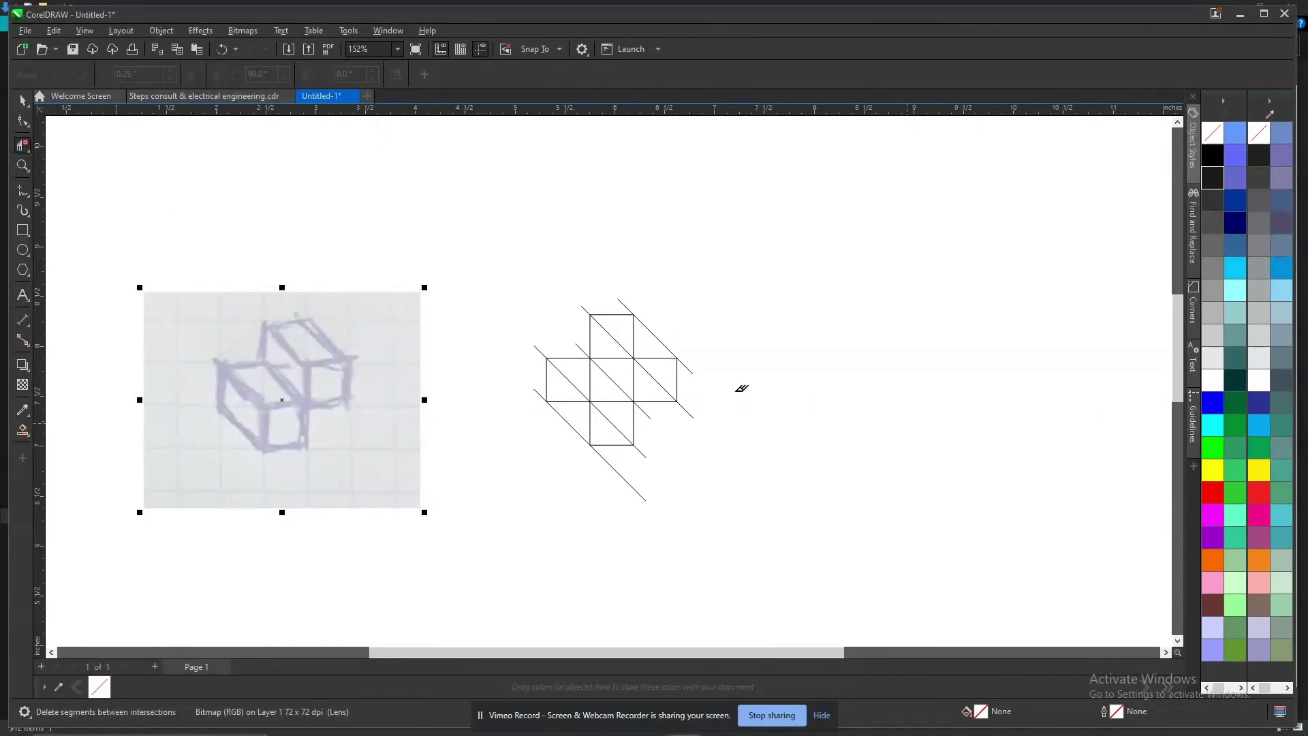
{"action": "scroll", "coordinate": [637, 429], "scroll_direction": "up", "scroll_amount": 2}
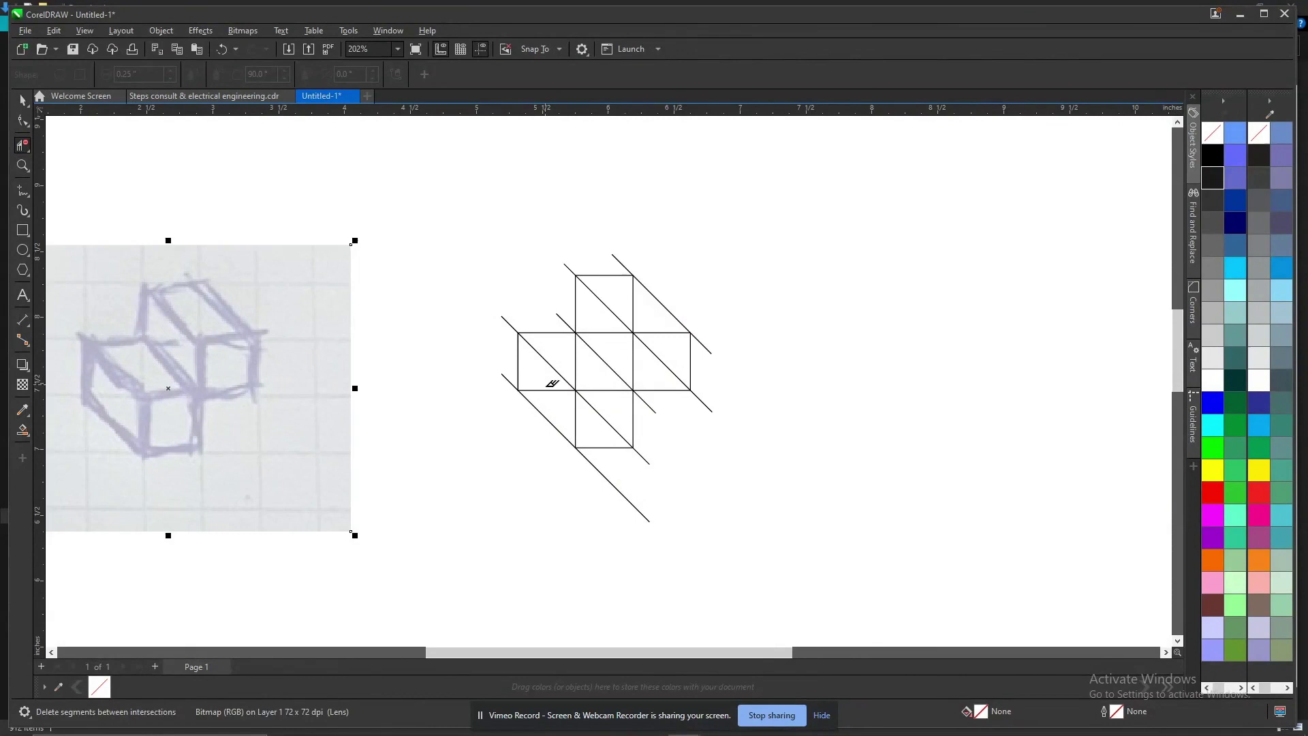
{"action": "left_click", "coordinate": [550, 390]}
{"action": "left_click", "coordinate": [615, 412]}
{"action": "left_click", "coordinate": [509, 325]}
{"action": "left_click", "coordinate": [510, 382]}
{"action": "left_click", "coordinate": [600, 472]}
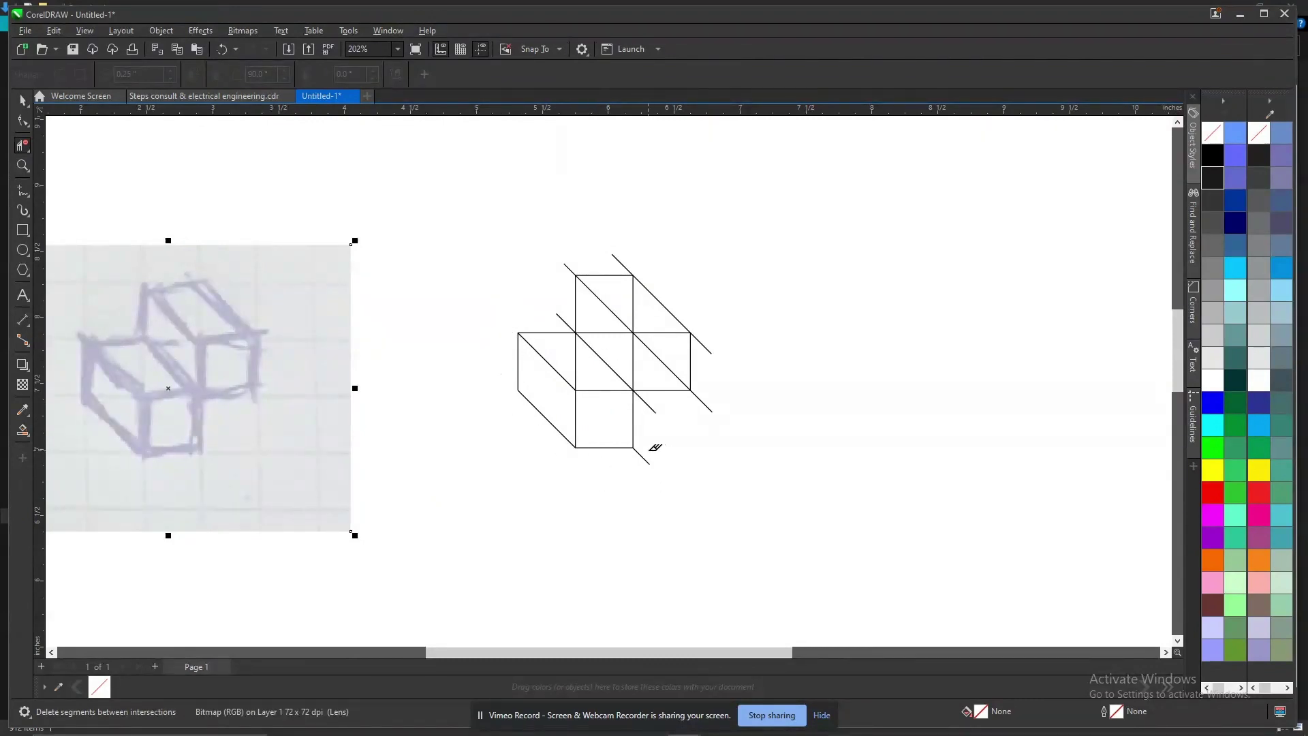
{"action": "left_click_drag", "start_coordinate": [642, 448], "coordinate": [670, 472]}
Trim the remaining top stubs, corner overhangs and interior dividers, leaving the two-cube outline
{"action": "left_click", "coordinate": [570, 269]}
{"action": "left_click", "coordinate": [623, 262]}
{"action": "left_click", "coordinate": [702, 345]}
{"action": "left_click", "coordinate": [702, 402]}
{"action": "left_click", "coordinate": [644, 403]}
{"action": "left_click", "coordinate": [576, 361]}
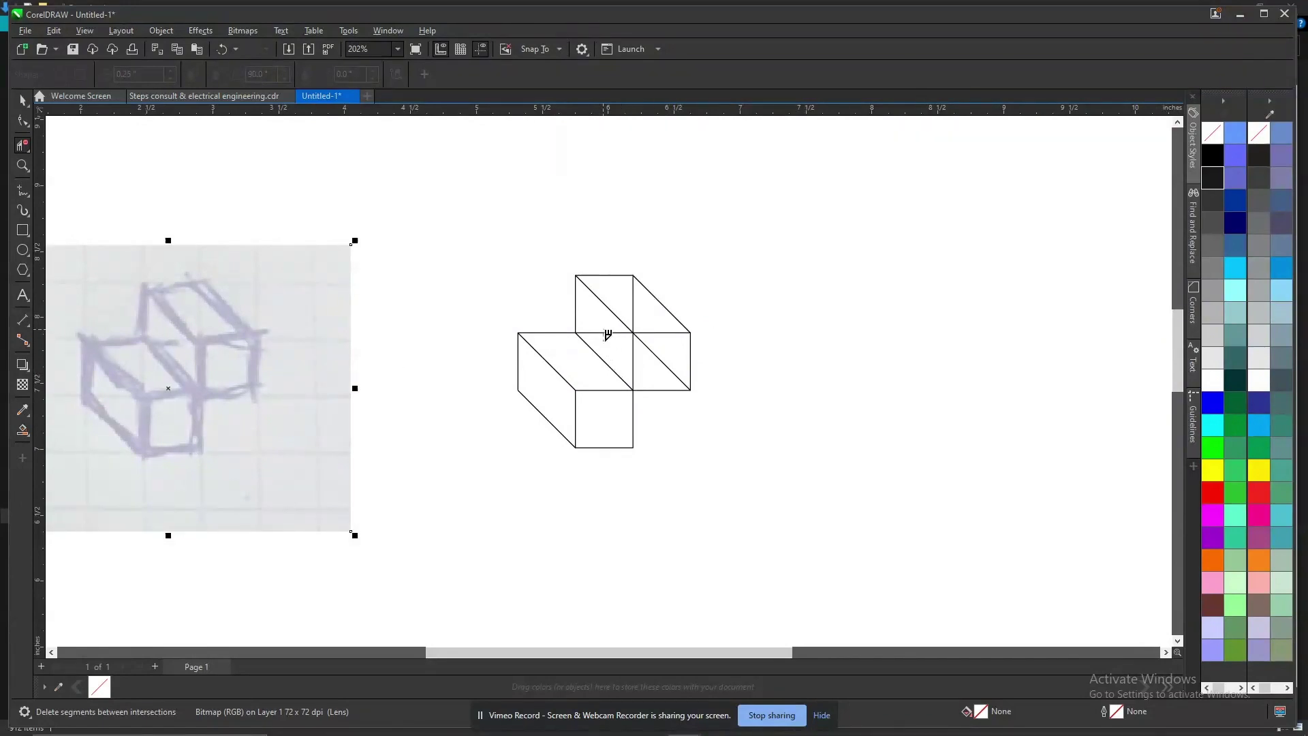
{"action": "left_click", "coordinate": [606, 333]}
{"action": "left_click", "coordinate": [657, 359]}
{"action": "scroll", "coordinate": [652, 354], "scroll_direction": "down", "scroll_amount": 2}
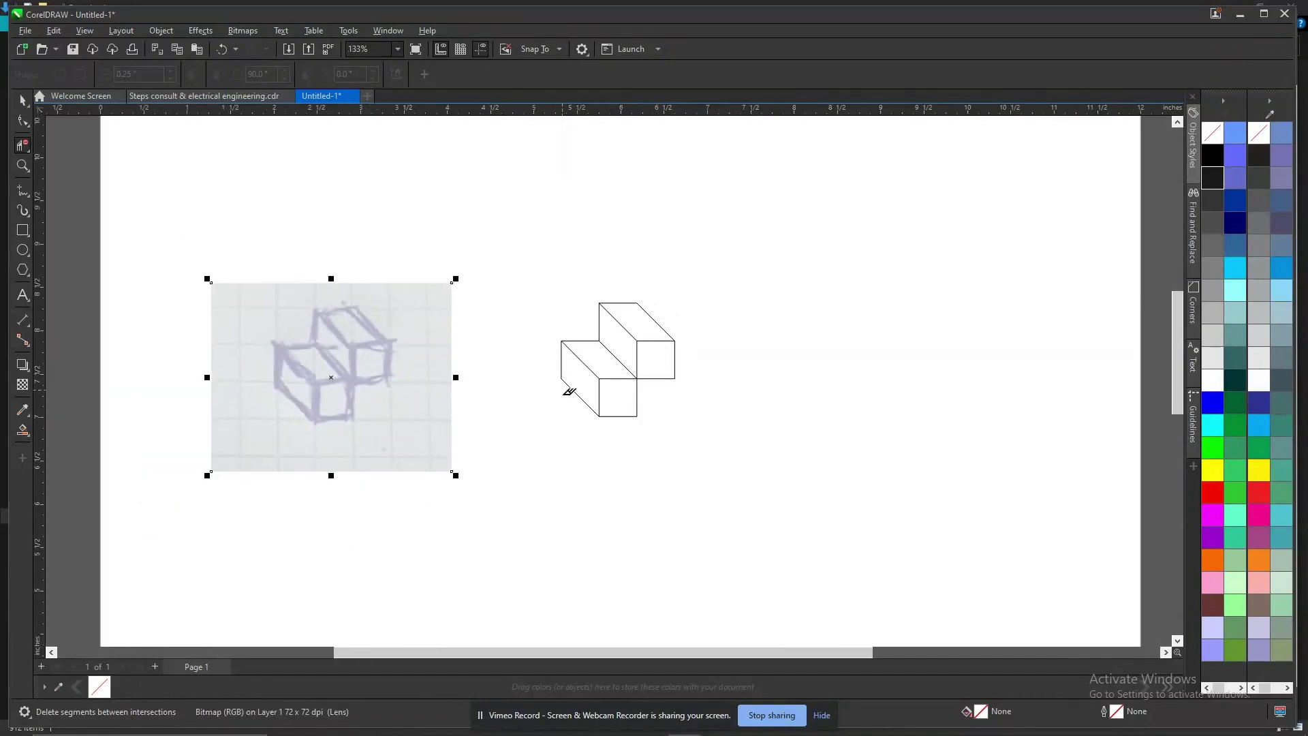
{"action": "key", "text": "space"}
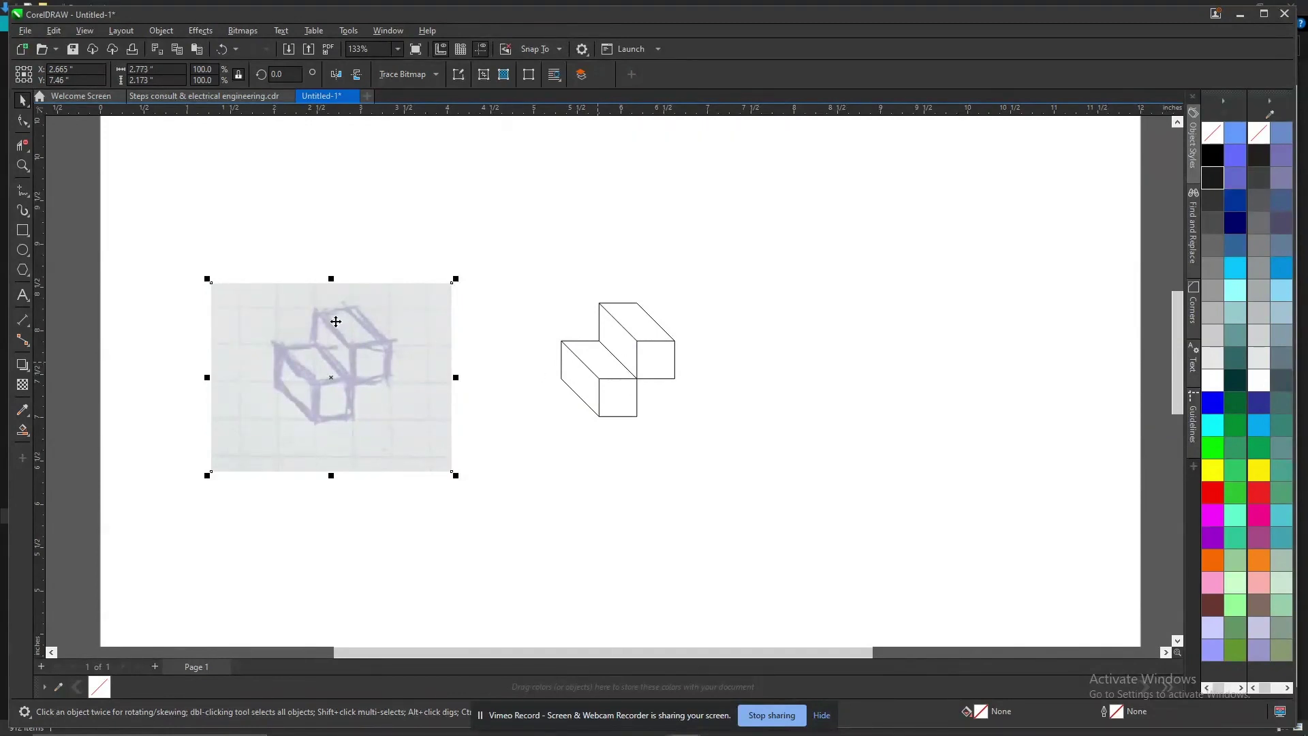
Fill the left and front faces of both cubes dark grey
{"action": "left_click", "coordinate": [22, 429]}
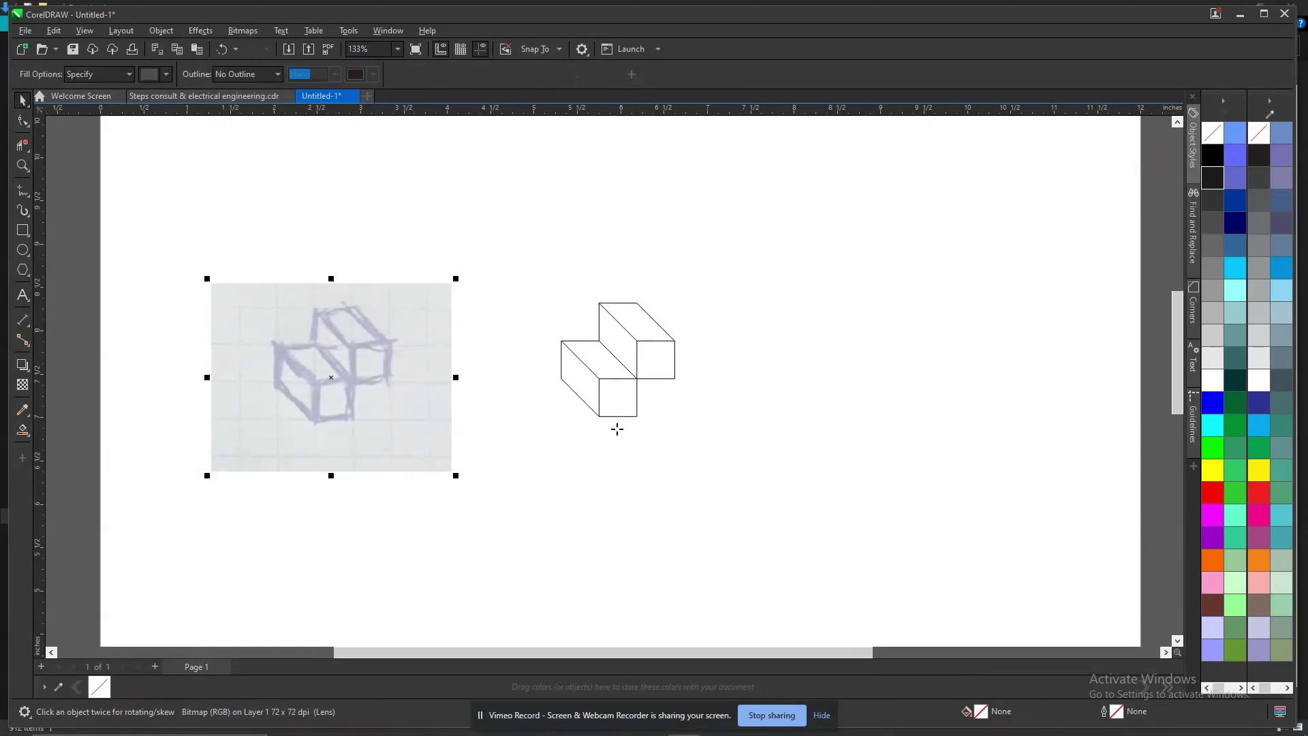
{"action": "left_click", "coordinate": [576, 375]}
{"action": "left_click", "coordinate": [617, 400]}
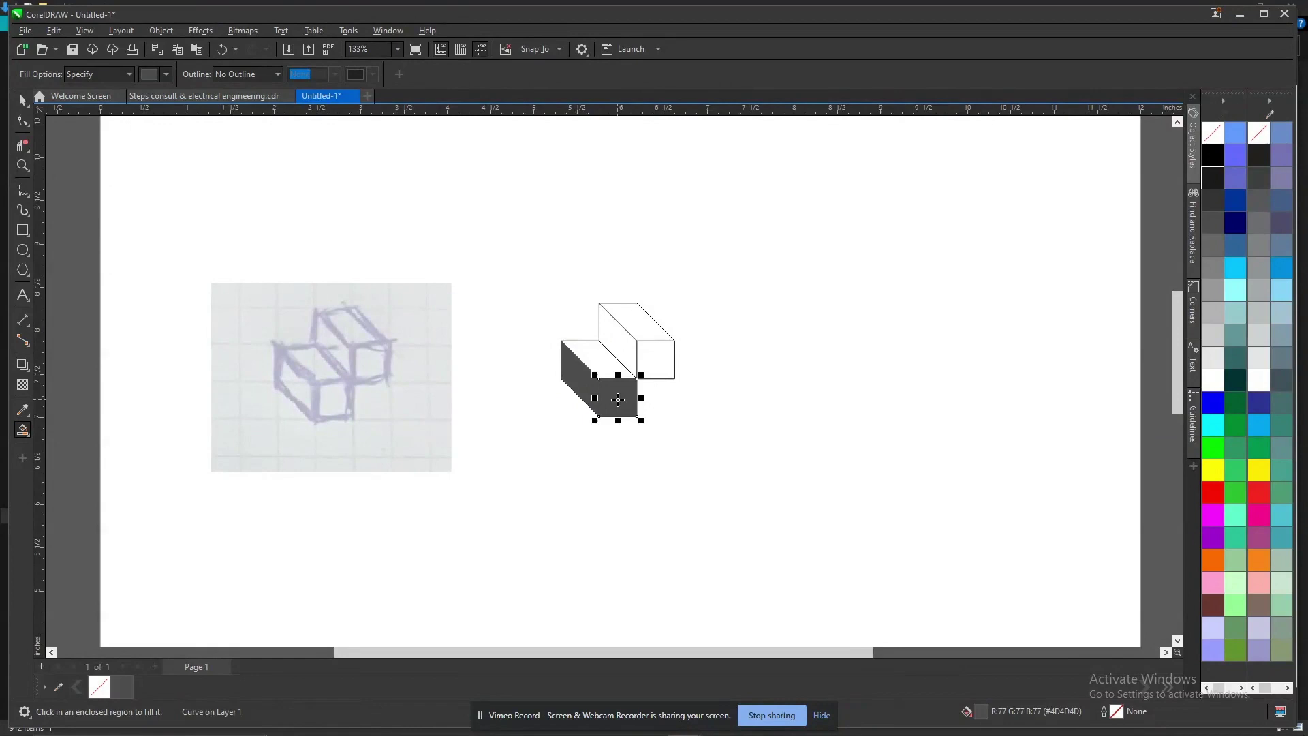
{"action": "left_click", "coordinate": [615, 340]}
{"action": "left_click", "coordinate": [655, 360]}
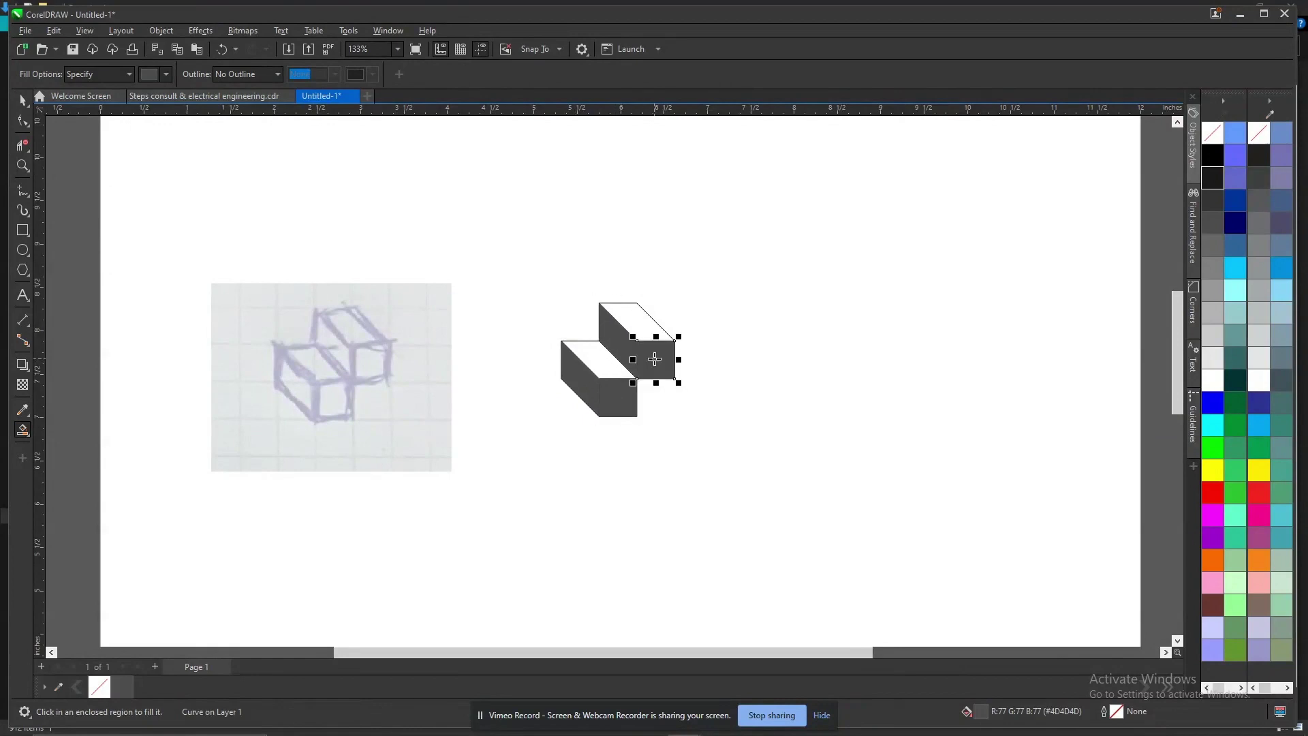
Move the four grey faces beside the outline cubes and group them
{"action": "key", "text": "space"}
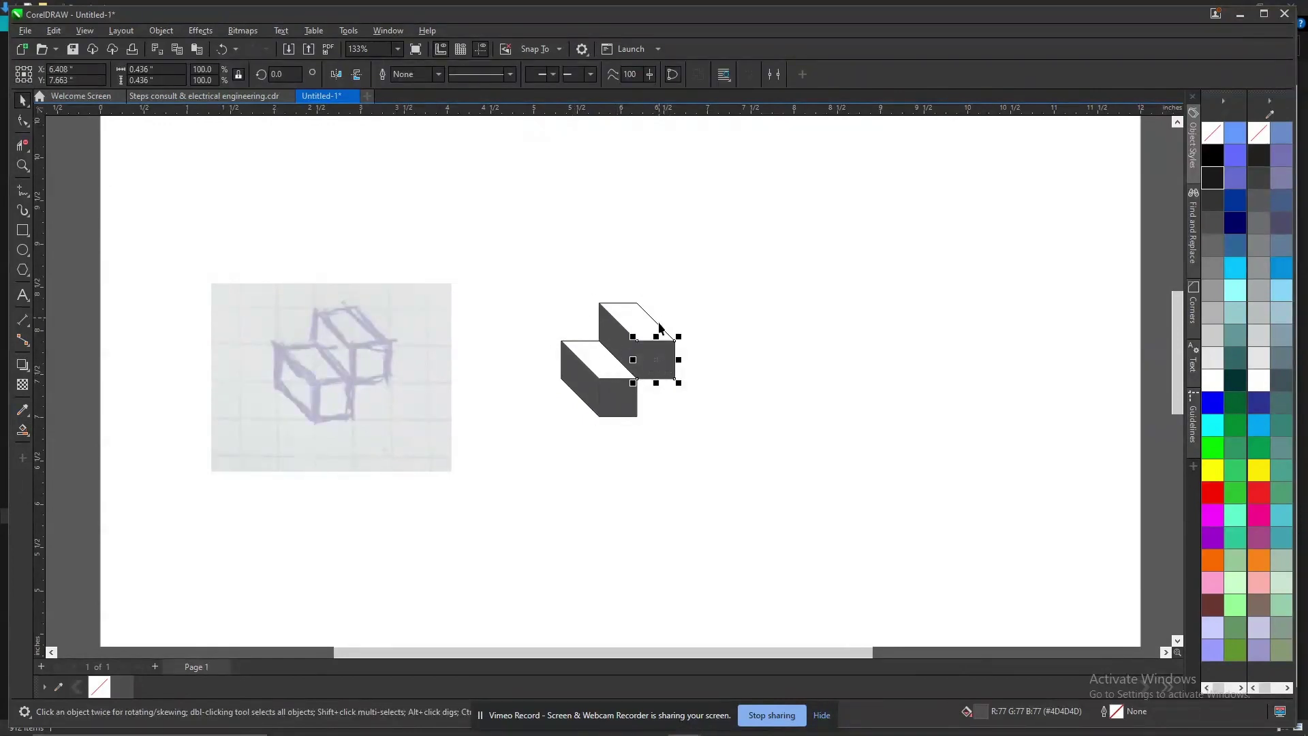
{"action": "left_click", "coordinate": [615, 337], "text": "shift"}
{"action": "left_click", "coordinate": [580, 371], "text": "shift"}
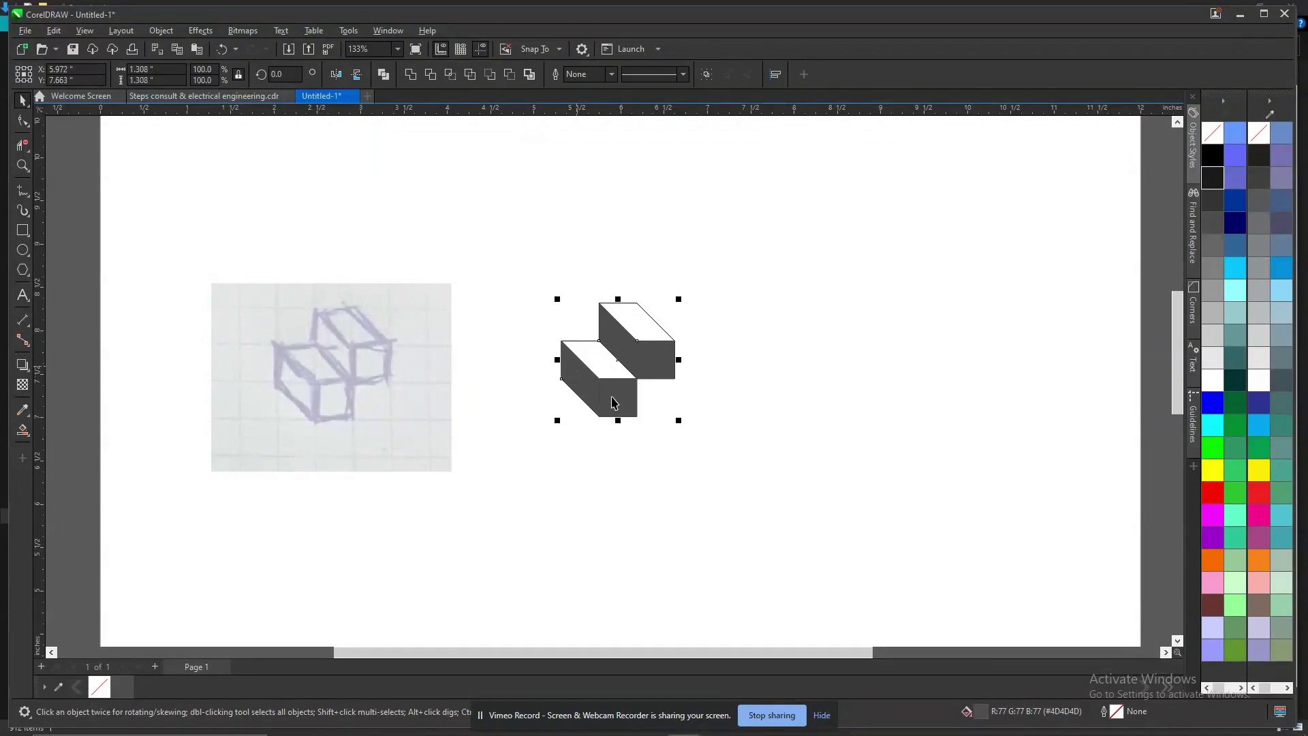
{"action": "left_click_drag", "start_coordinate": [615, 402], "coordinate": [792, 379]}
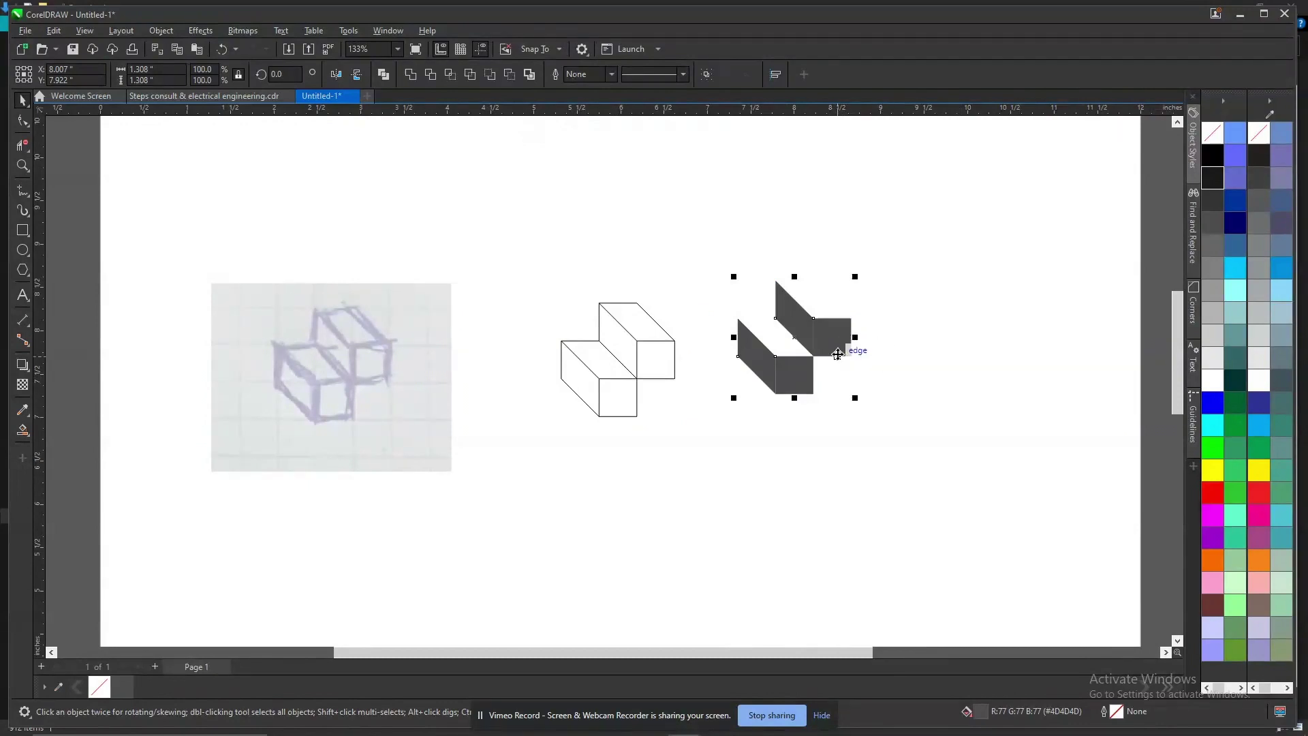
{"action": "key", "text": "ctrl+g"}
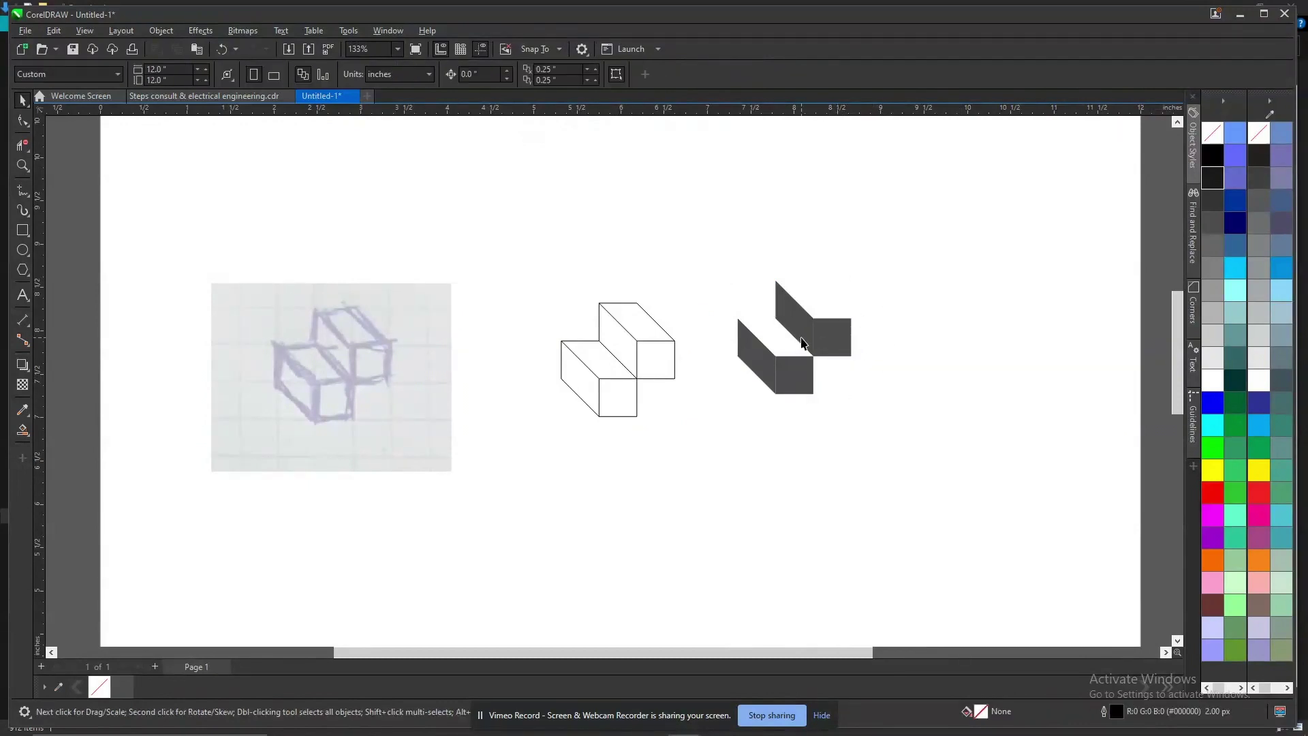
Delete the line-drawn cubes and place the grey icon group right beside the sketch
{"action": "left_click_drag", "start_coordinate": [542, 289], "coordinate": [711, 499]}
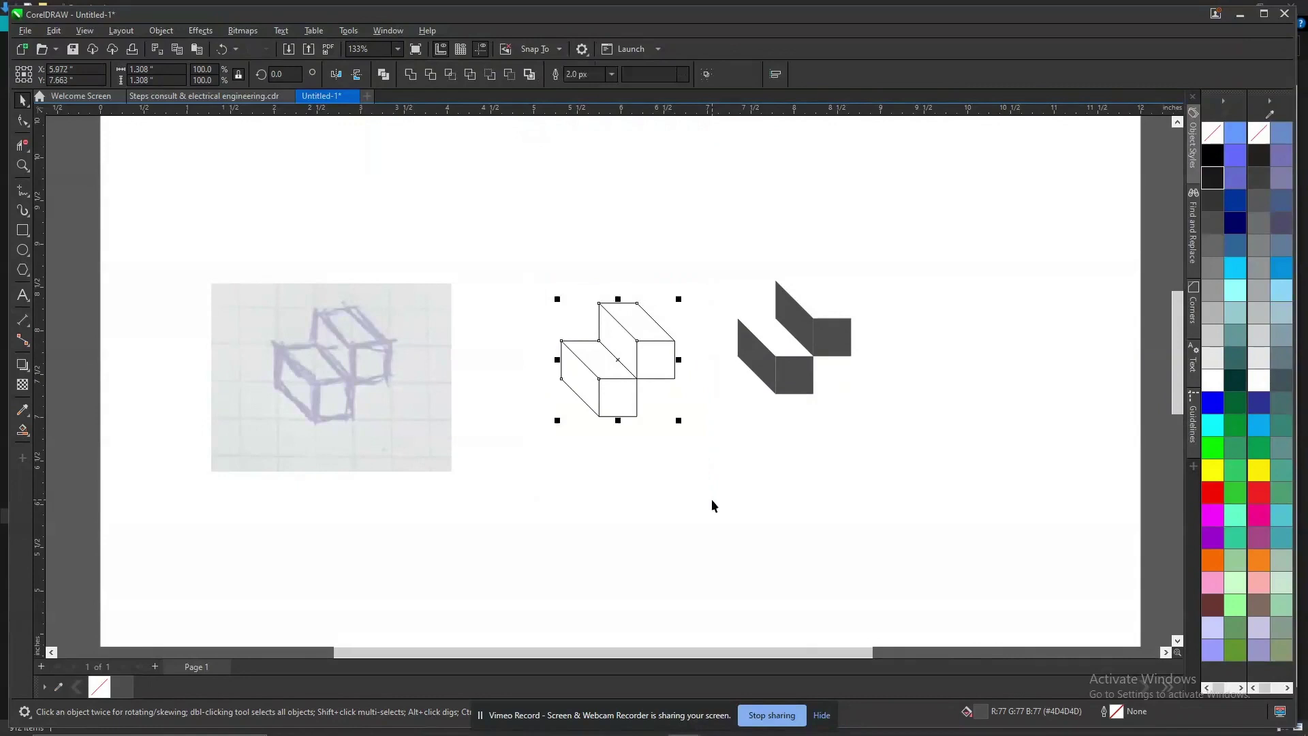
{"action": "key", "text": "Delete"}
{"action": "left_click", "coordinate": [832, 344]}
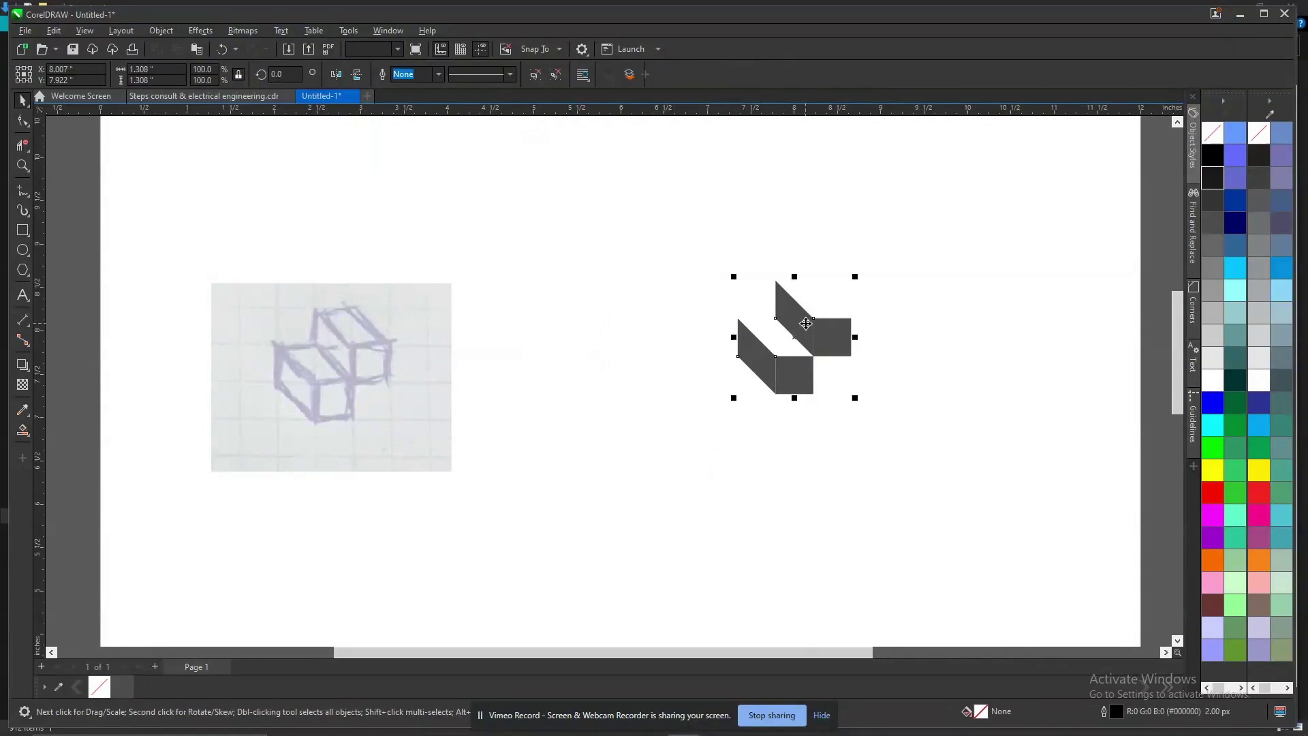
{"action": "mouse_move", "coordinate": [824, 335]}
{"action": "left_mouse_down"}
{"action": "mouse_move", "coordinate": [341, 365]}
{"action": "mouse_move", "coordinate": [724, 281]}
{"action": "left_mouse_up"}
{"action": "mouse_move", "coordinate": [316, 416]}
{"action": "left_mouse_down"}
{"action": "mouse_move", "coordinate": [243, 400]}
{"action": "mouse_move", "coordinate": [135, 414]}
{"action": "left_mouse_up"}
{"action": "mouse_move", "coordinate": [710, 334]}
{"action": "left_mouse_down"}
{"action": "mouse_move", "coordinate": [705, 321]}
{"action": "mouse_move", "coordinate": [481, 426]}
{"action": "mouse_move", "coordinate": [450, 428]}
{"action": "left_mouse_up"}
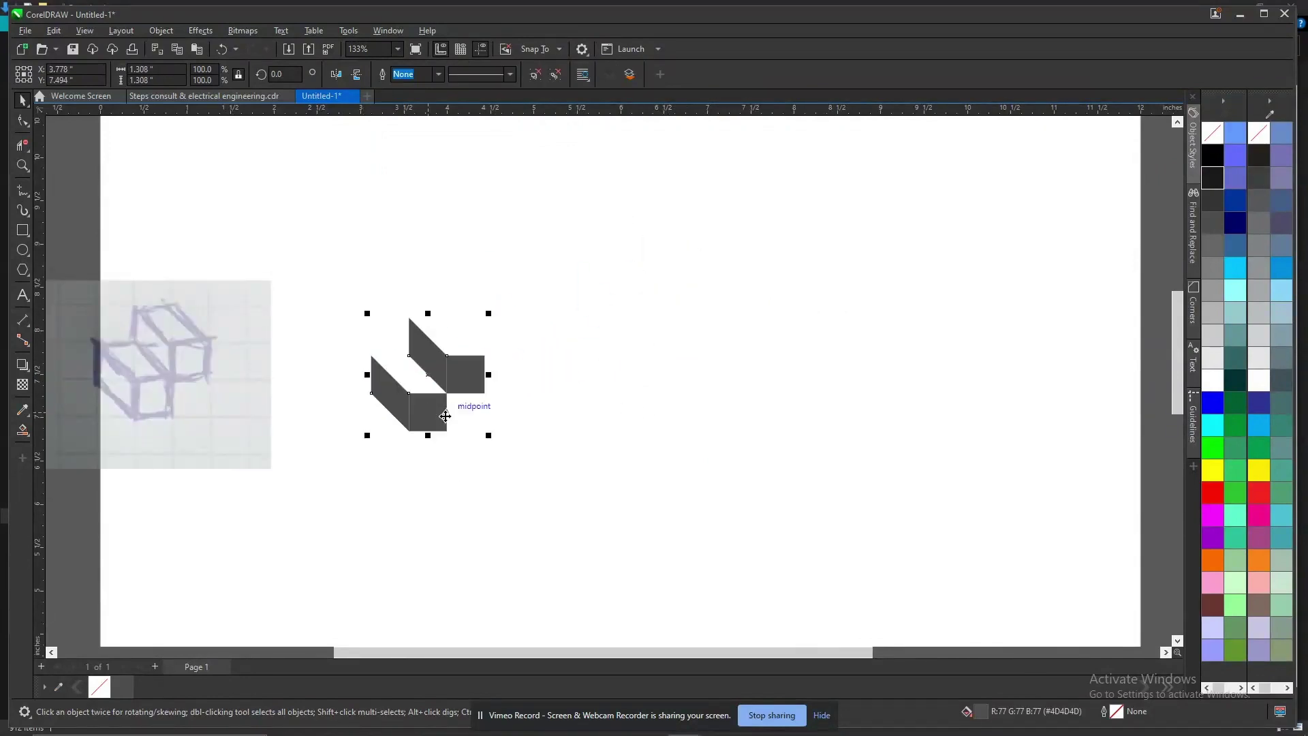
{"action": "left_click", "coordinate": [23, 295]}
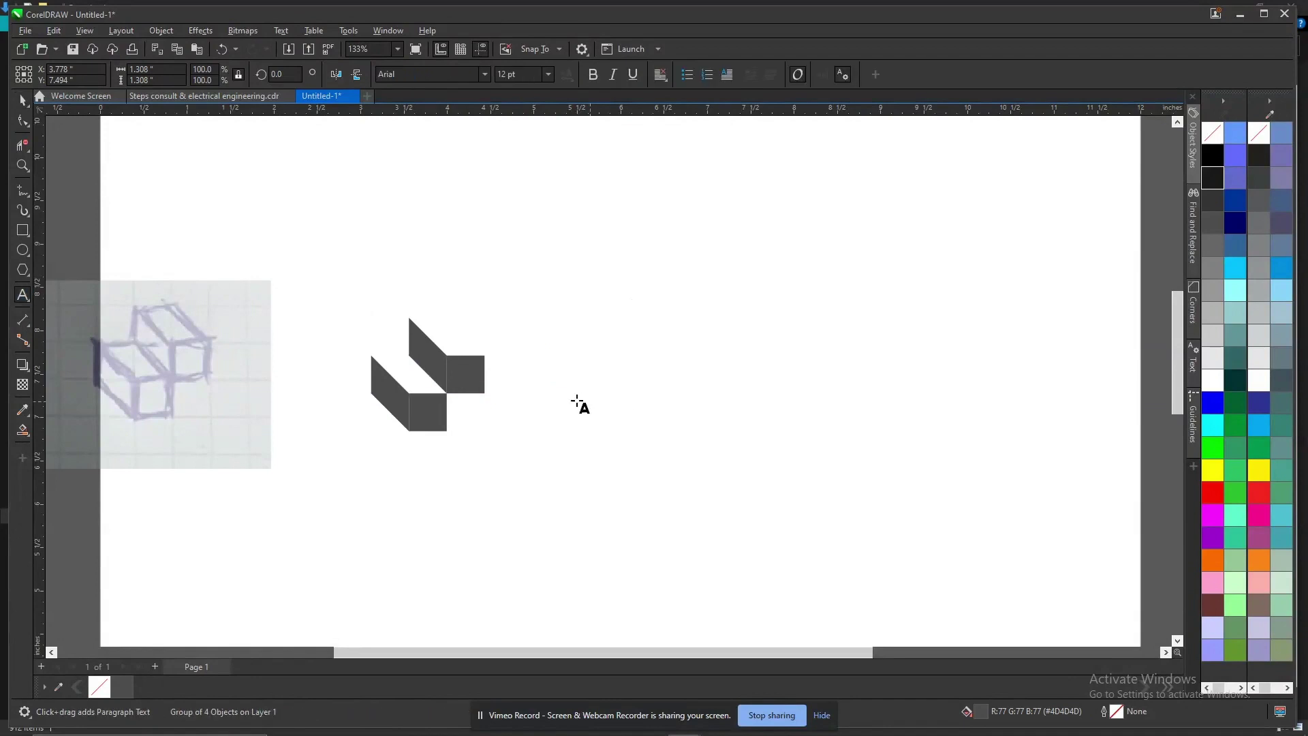
{"action": "left_click", "coordinate": [546, 383]}
Copy the Brand Name answer from the questionnaire PDF and paste it beside the icon
{"action": "key", "text": "alt+Tab"}
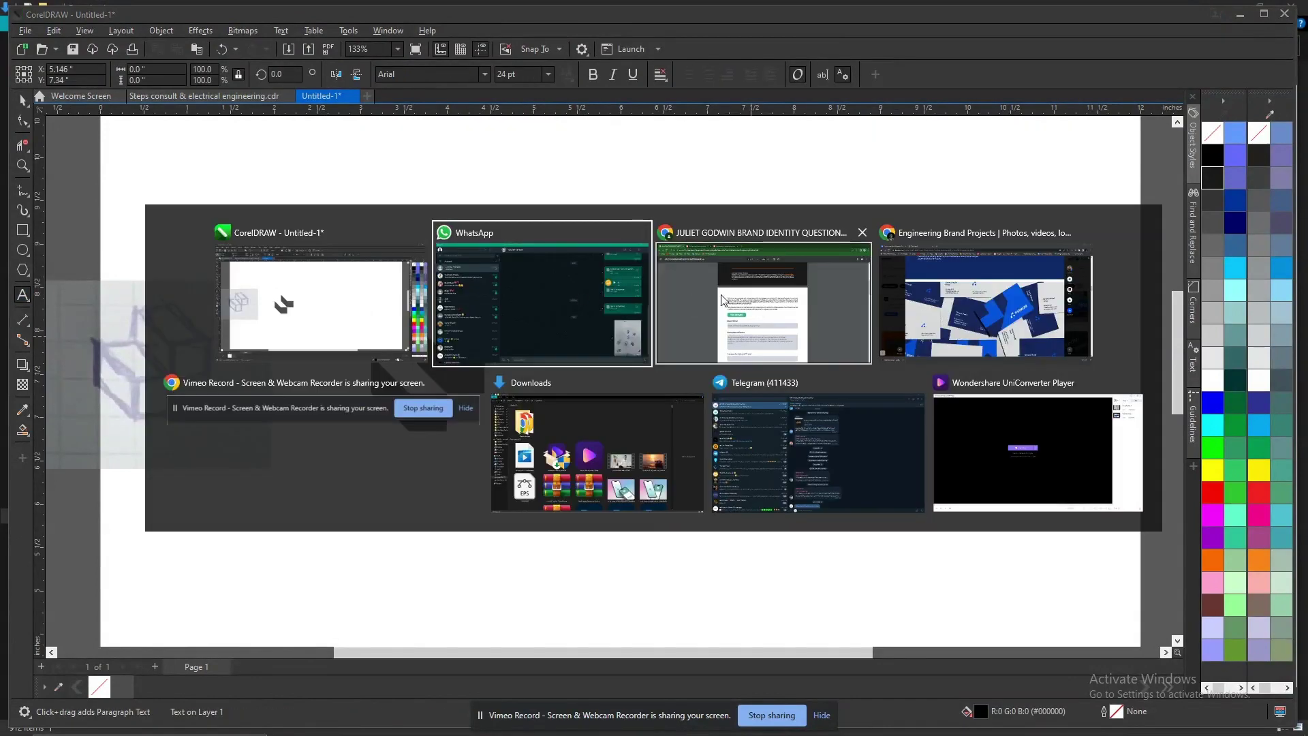
{"action": "left_click", "coordinate": [707, 280]}
{"action": "triple_click", "coordinate": [502, 492]}
{"action": "key", "text": "ctrl+c"}
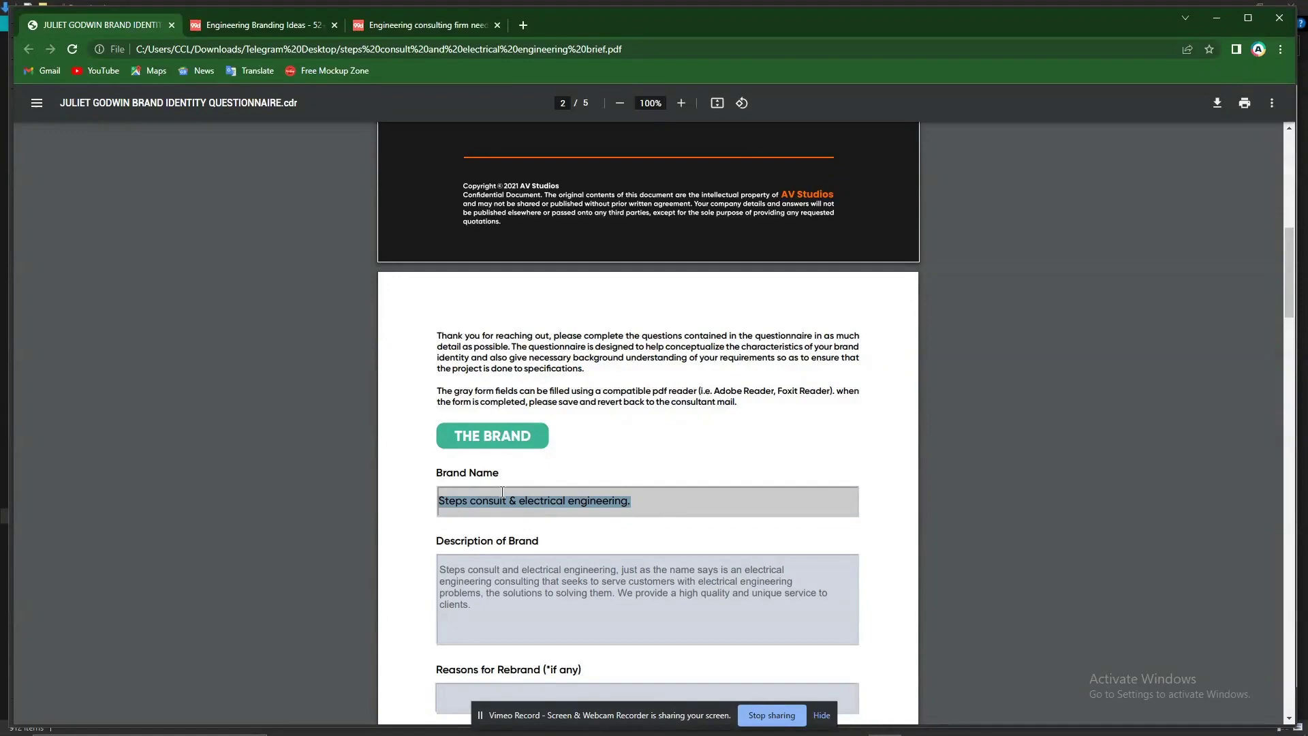
{"action": "key", "text": "alt+Tab"}
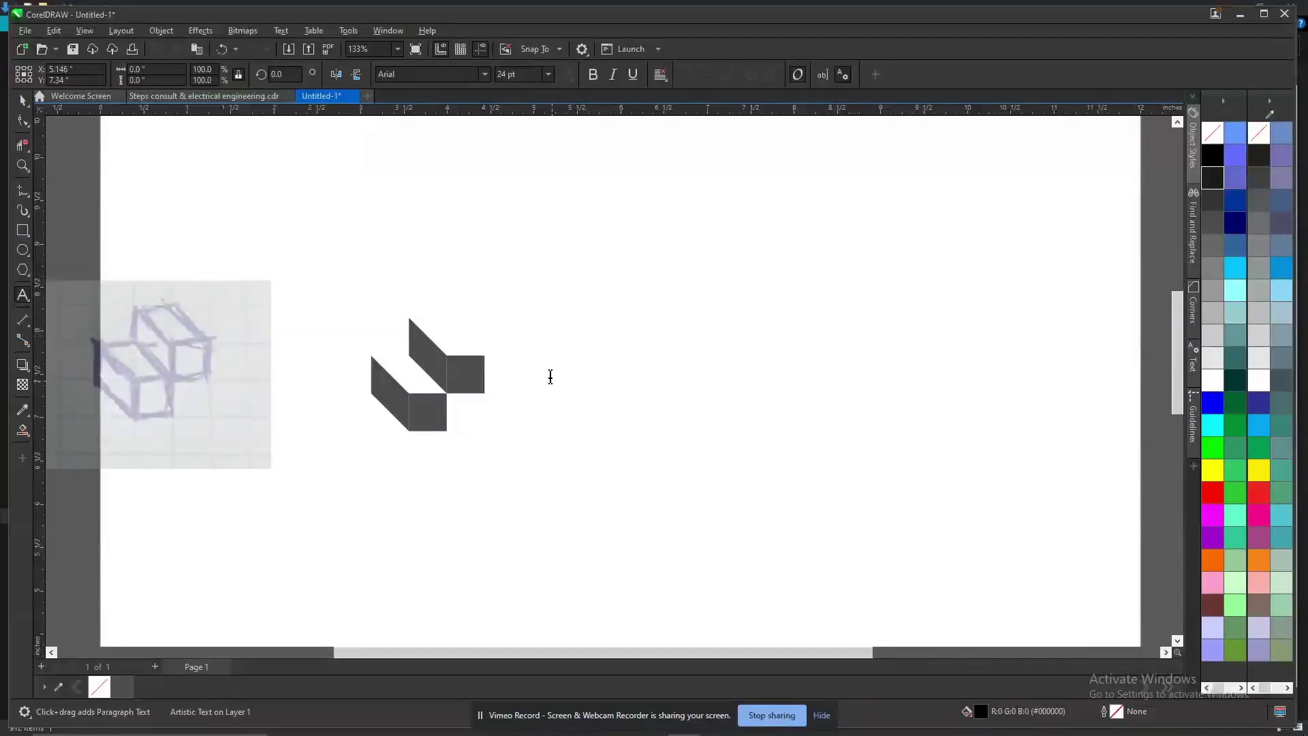
{"action": "key", "text": "ctrl+v"}
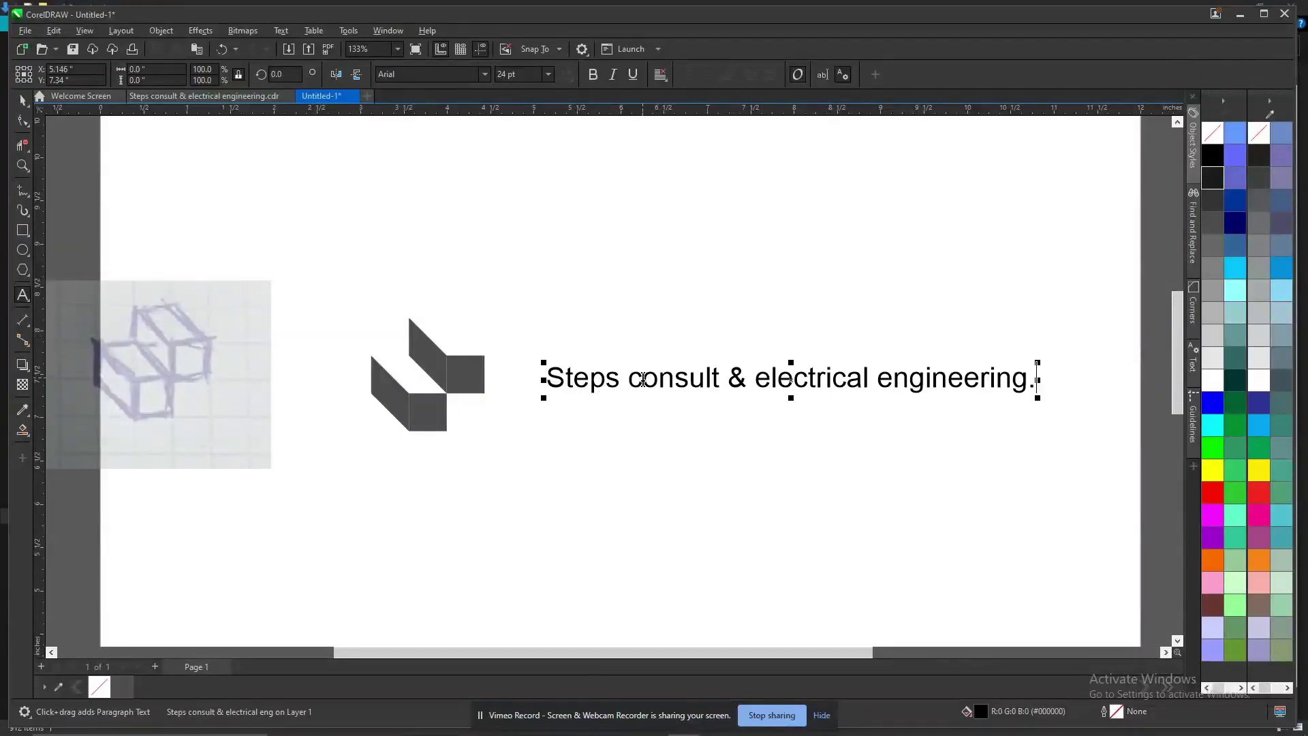
Move 'consult & electrical engineering.' to its own line and break the text into two objects
{"action": "left_click", "coordinate": [629, 379]}
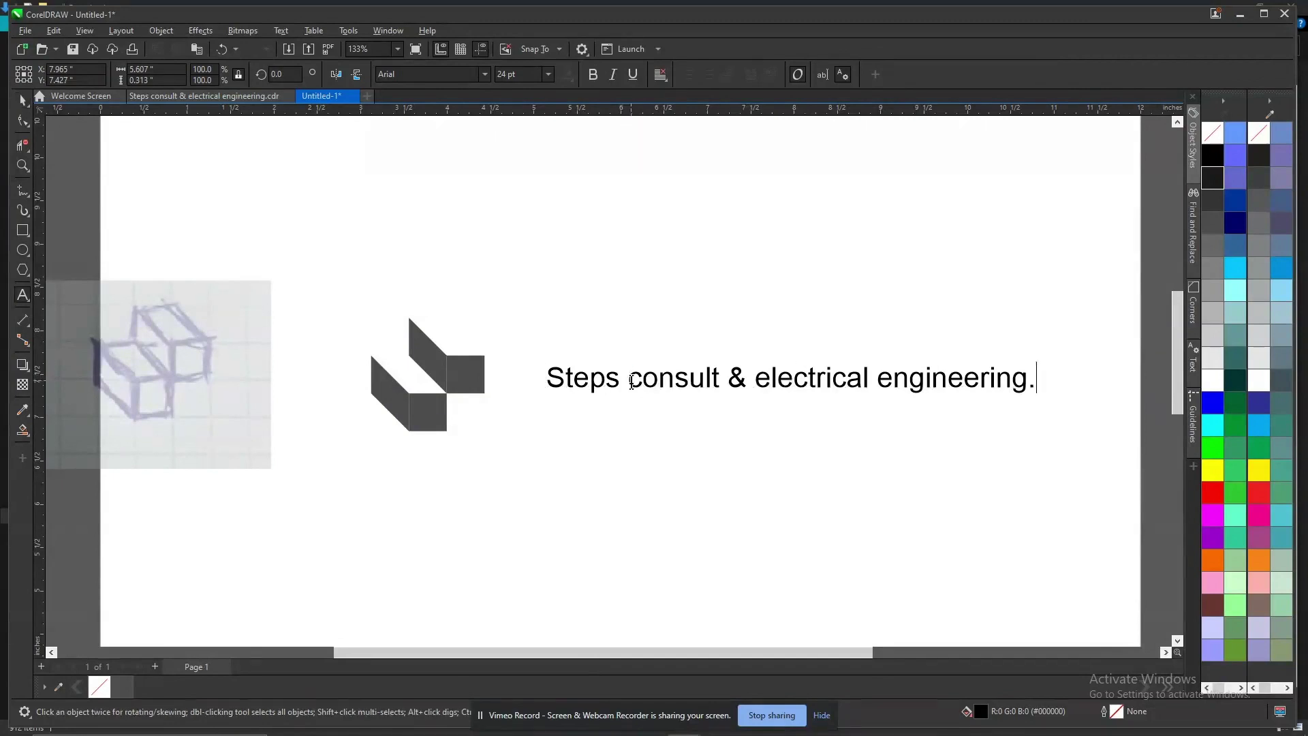
{"action": "key", "text": "Return"}
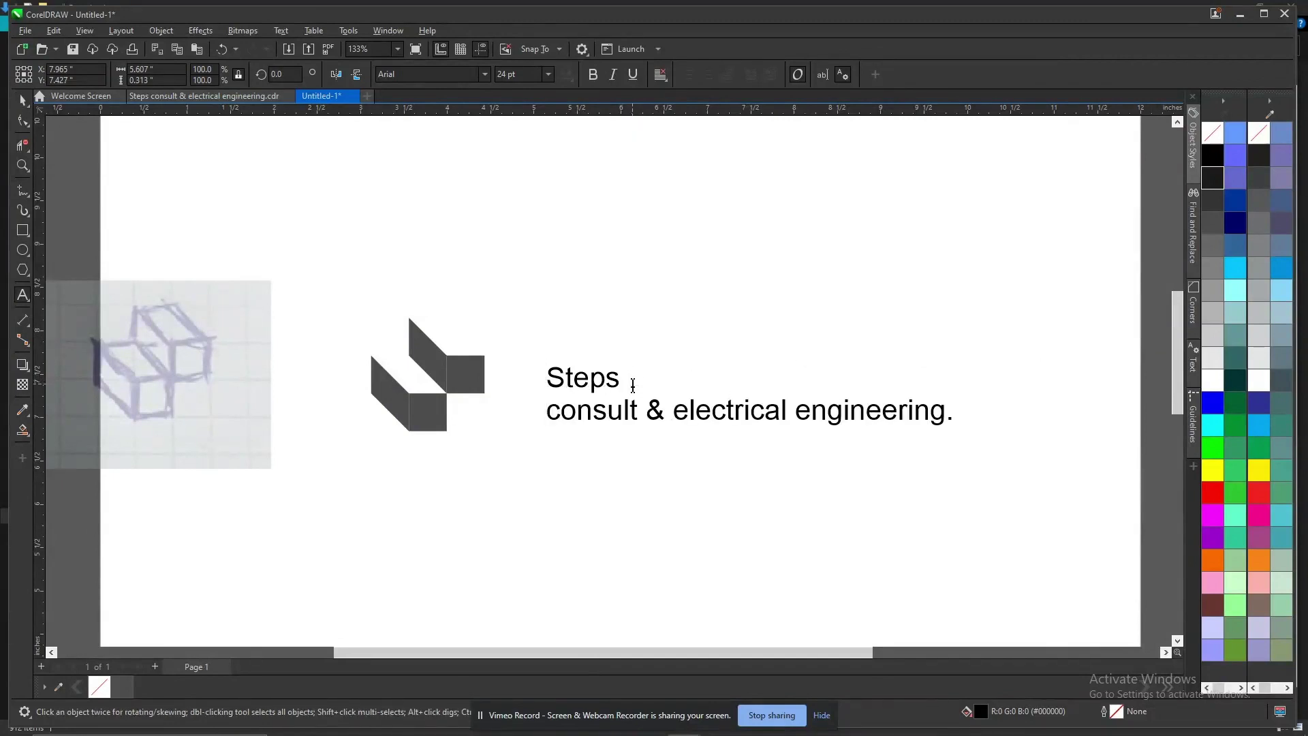
{"action": "key", "text": "ctrl+space"}
{"action": "key", "text": "ctrl+k"}
{"action": "left_click", "coordinate": [652, 391]}
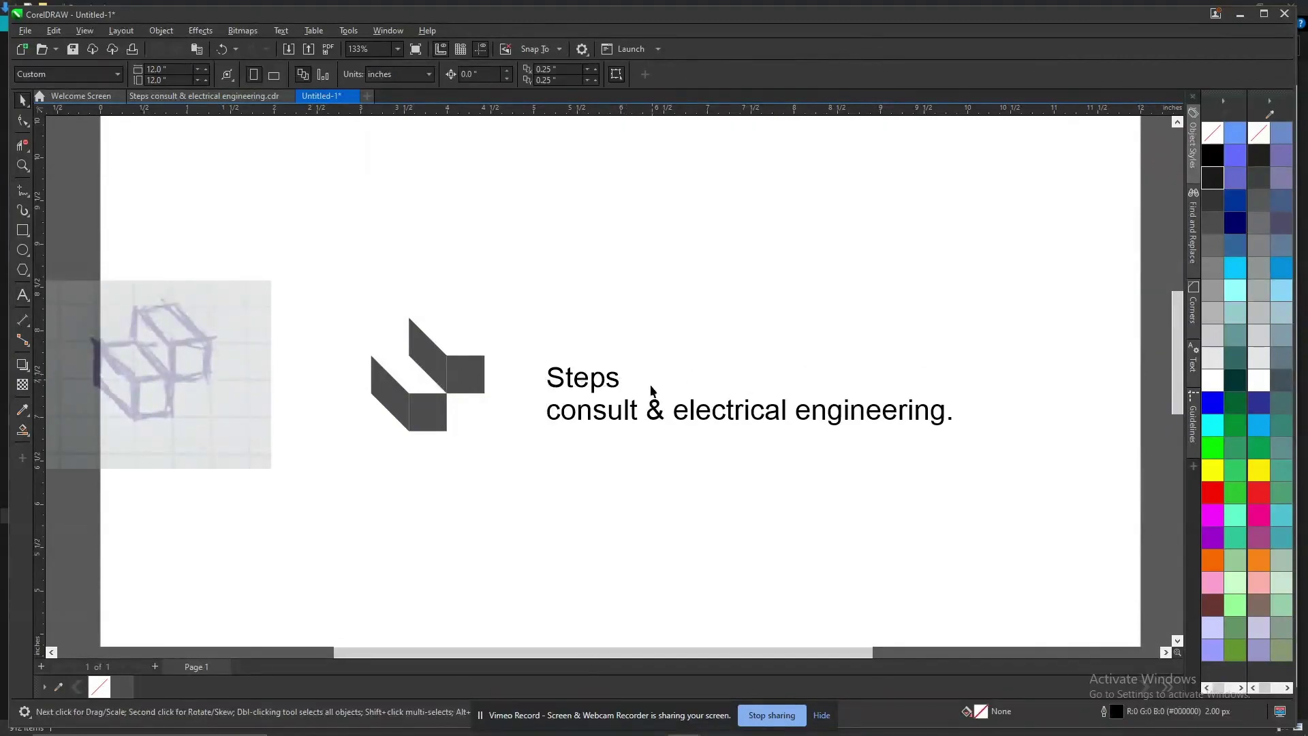
Enlarge 'Steps' to about 84 pt next to the icon and move the tagline lower
{"action": "left_click", "coordinate": [611, 384]}
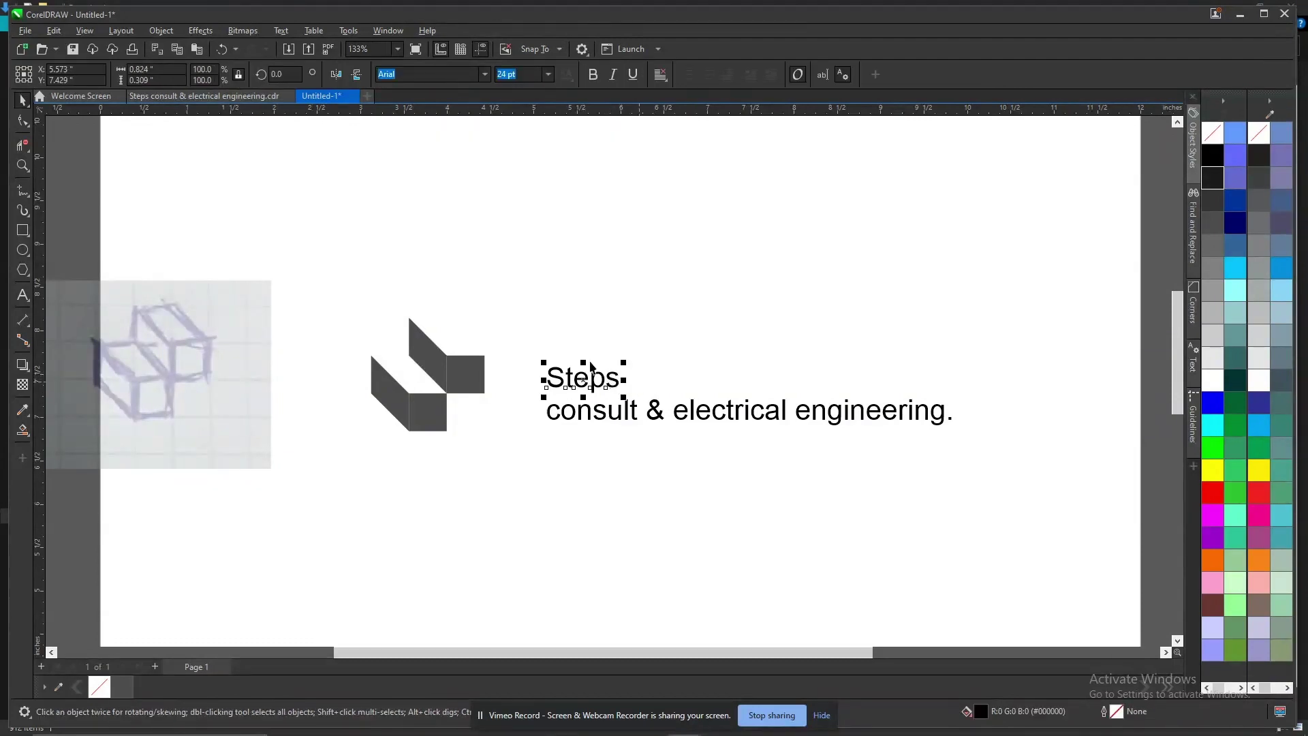
{"action": "left_click_drag", "start_coordinate": [627, 359], "coordinate": [806, 272]}
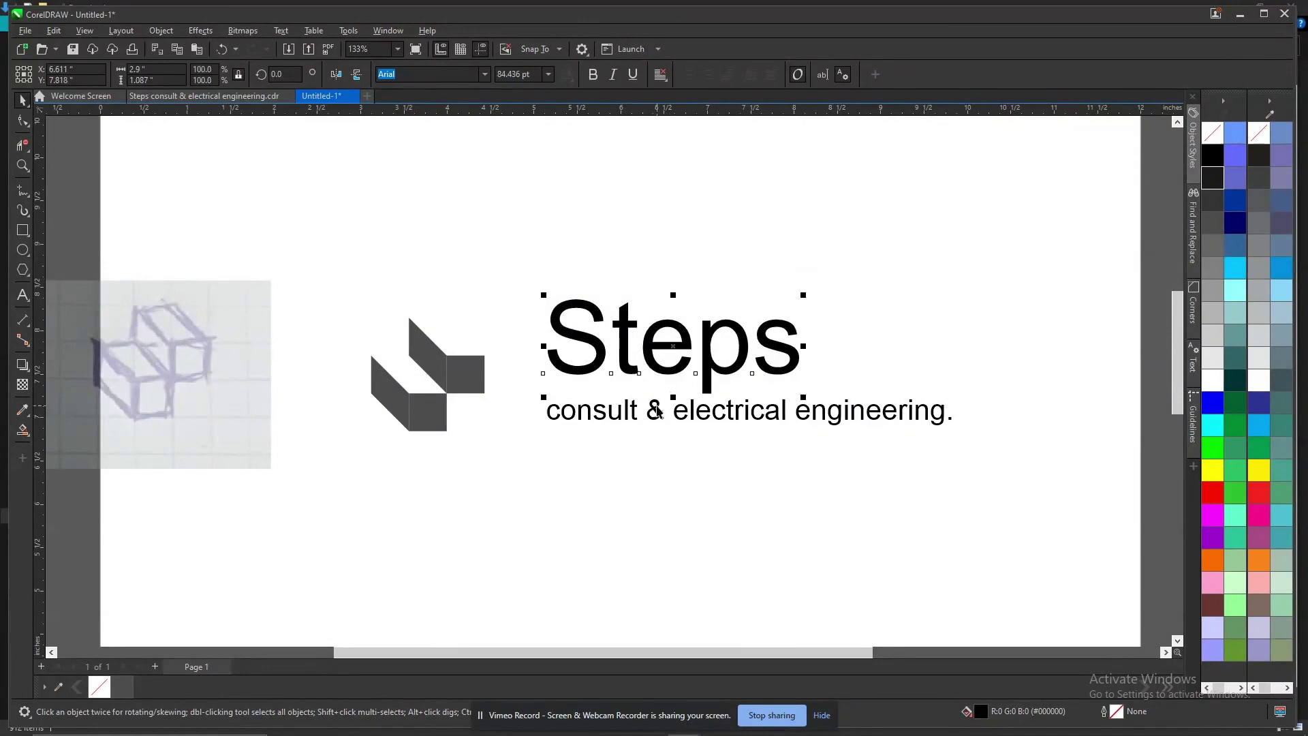
{"action": "left_click_drag", "start_coordinate": [659, 413], "coordinate": [602, 559]}
{"action": "left_click", "coordinate": [626, 313]}
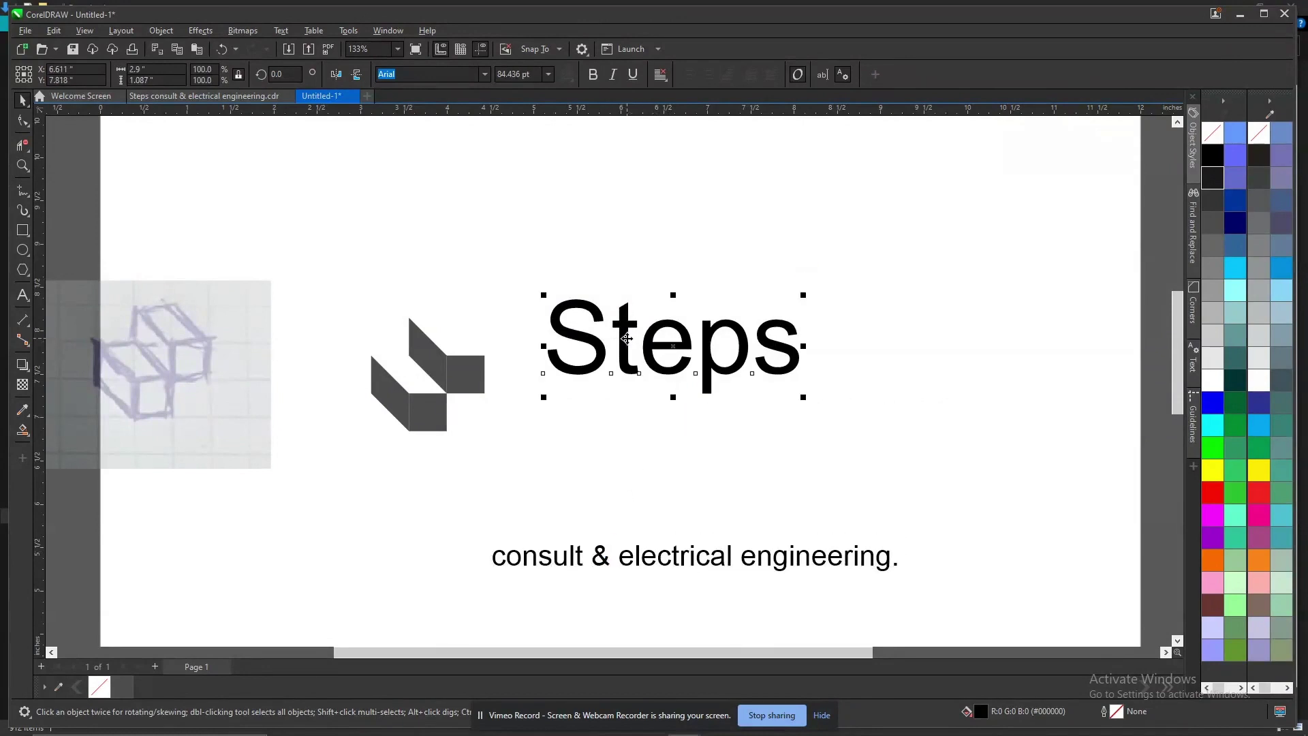
{"action": "left_click_drag", "start_coordinate": [627, 346], "coordinate": [581, 384]}
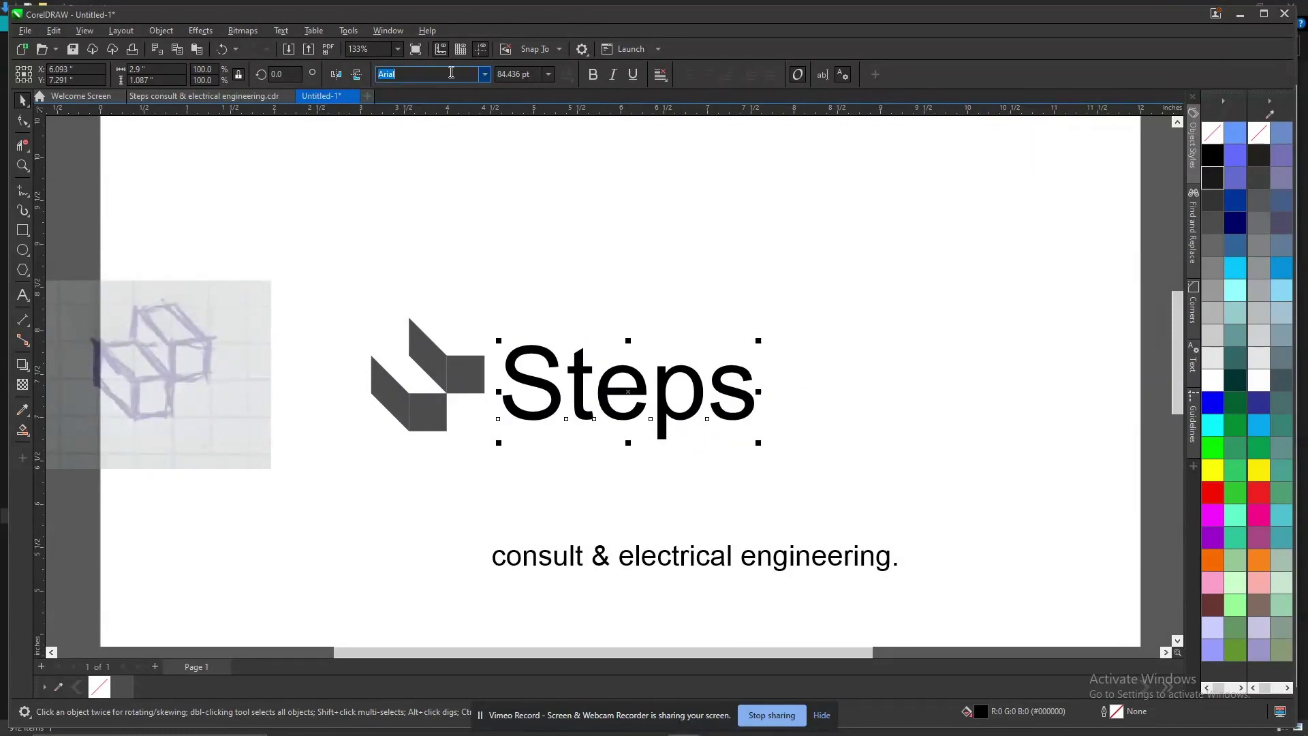
Set both 'Steps' and the tagline in the Fractul Alt font
{"action": "type", "text": "Fractul Alt"}
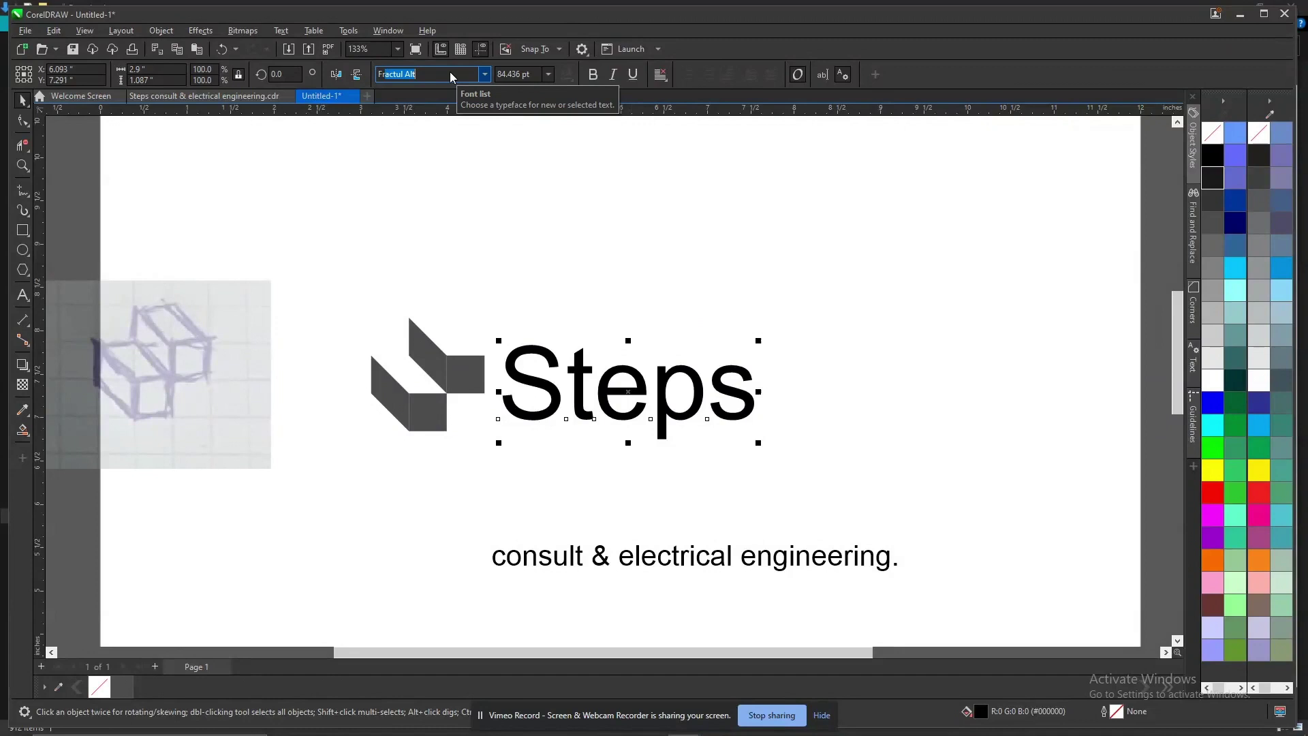
{"action": "key", "text": "Return"}
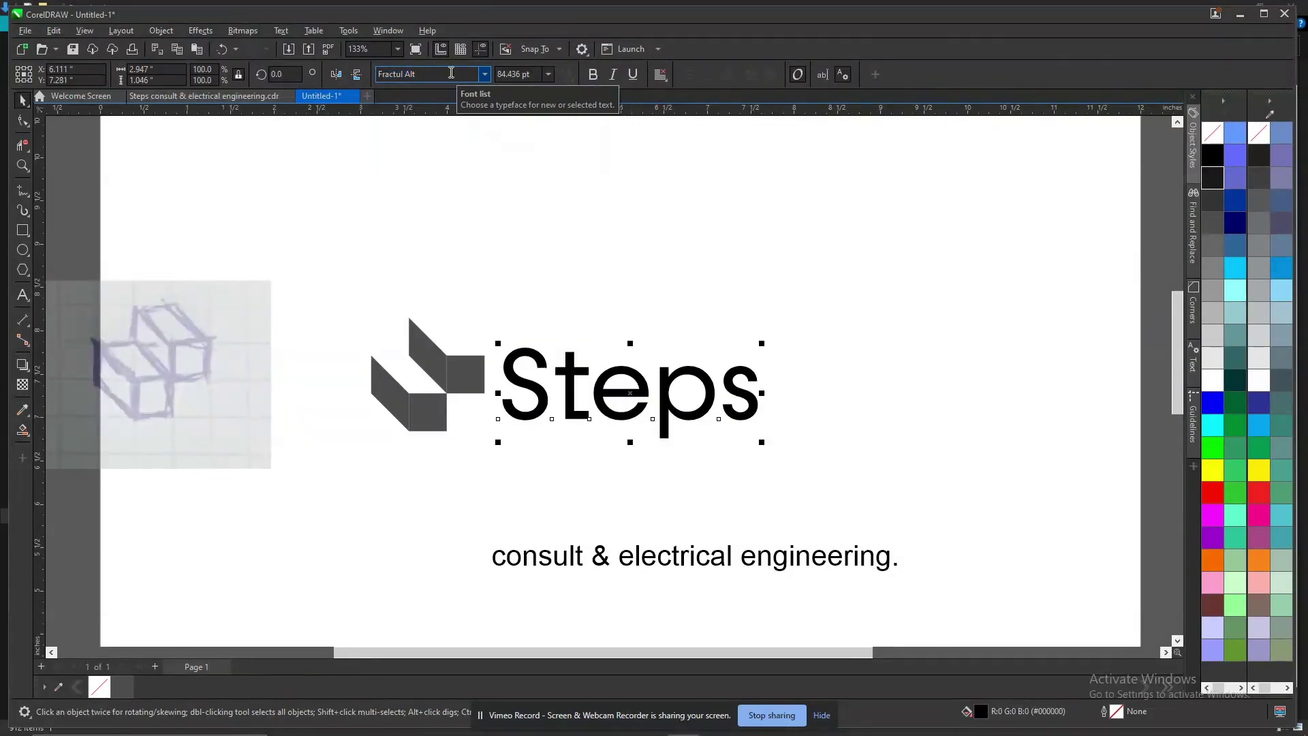
{"action": "left_click", "coordinate": [637, 414]}
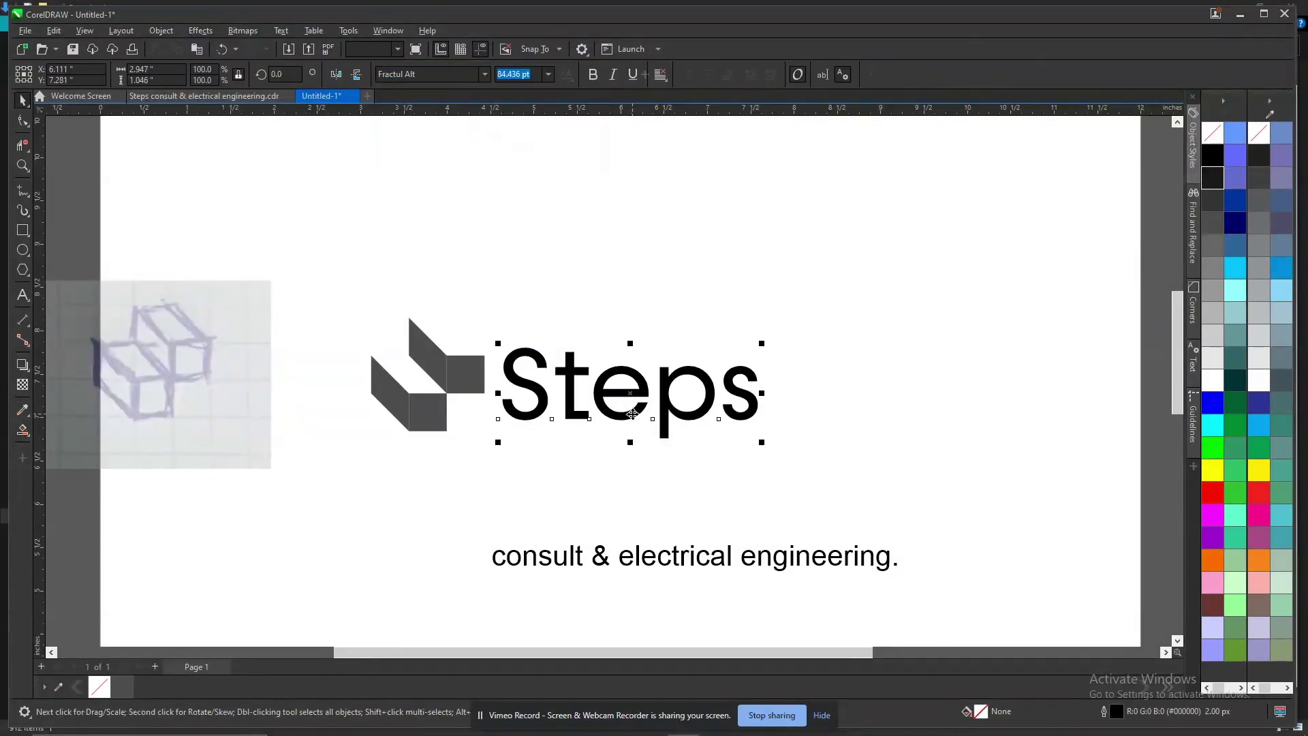
{"action": "left_click", "coordinate": [677, 564]}
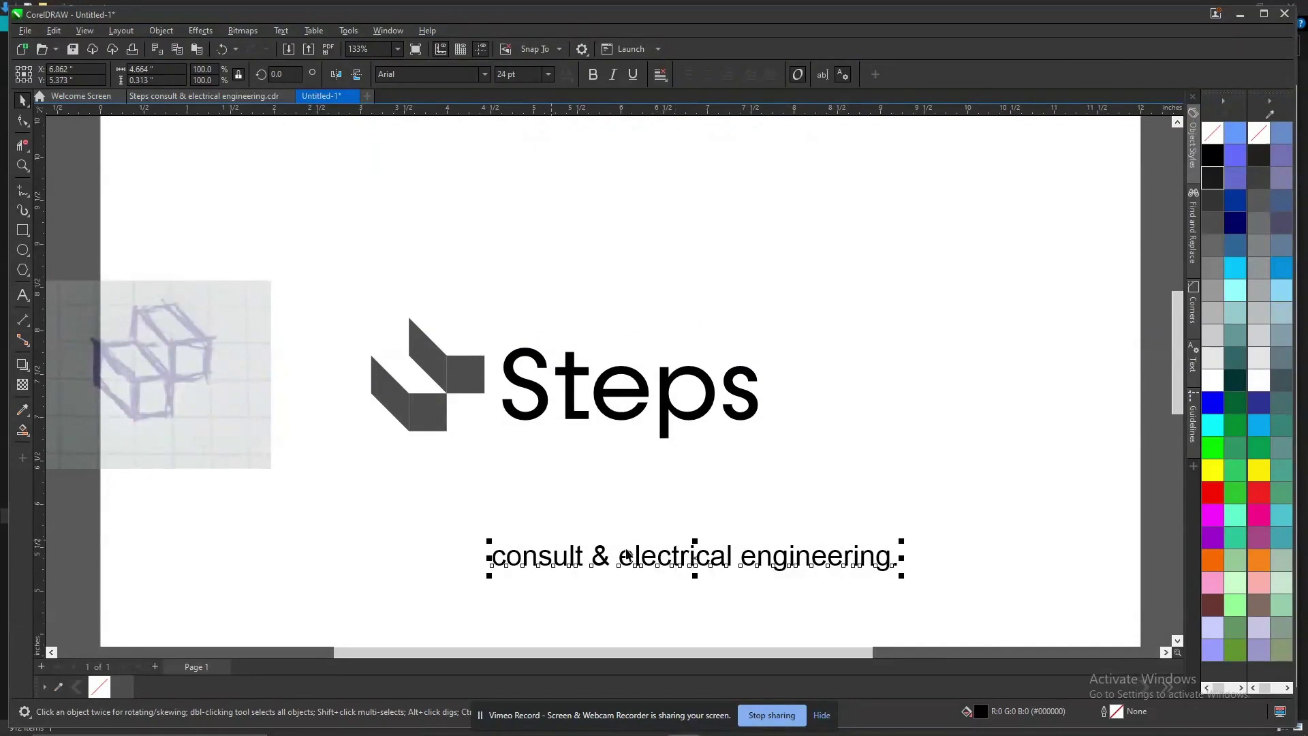
{"action": "left_click", "coordinate": [485, 74]}
{"action": "key", "text": "Escape"}
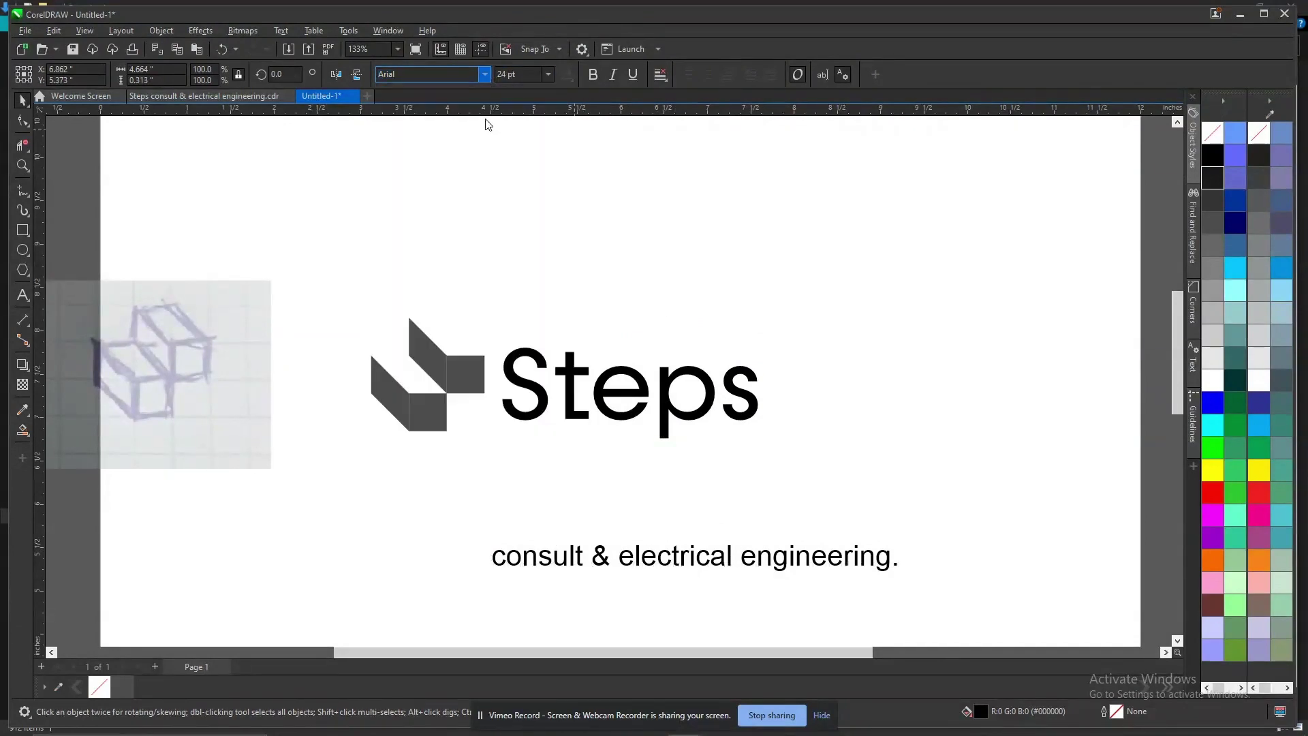
{"action": "key", "text": "Down"}
Convert the tagline to Title Case and put 'Engineering.' on a second line
{"action": "left_click_drag", "start_coordinate": [712, 559], "coordinate": [718, 508]}
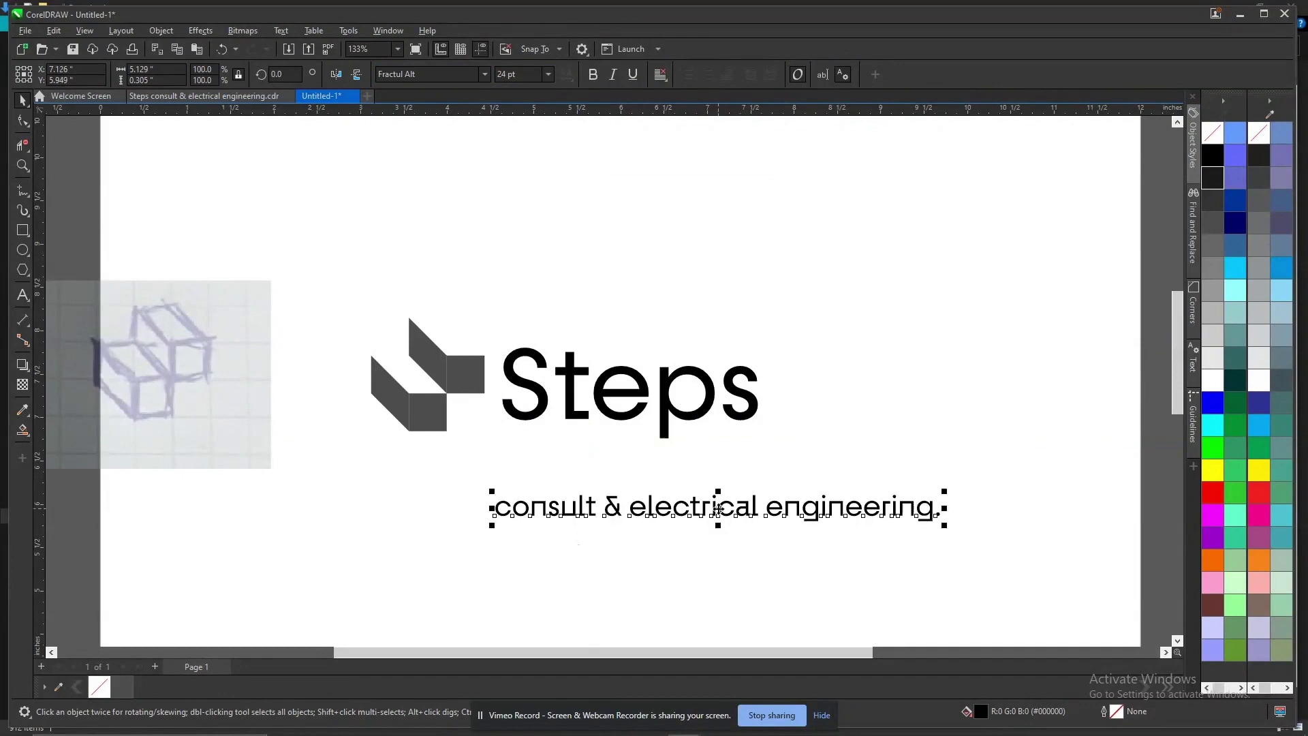
{"action": "double_click", "coordinate": [718, 508]}
{"action": "key", "text": "ctrl+a"}
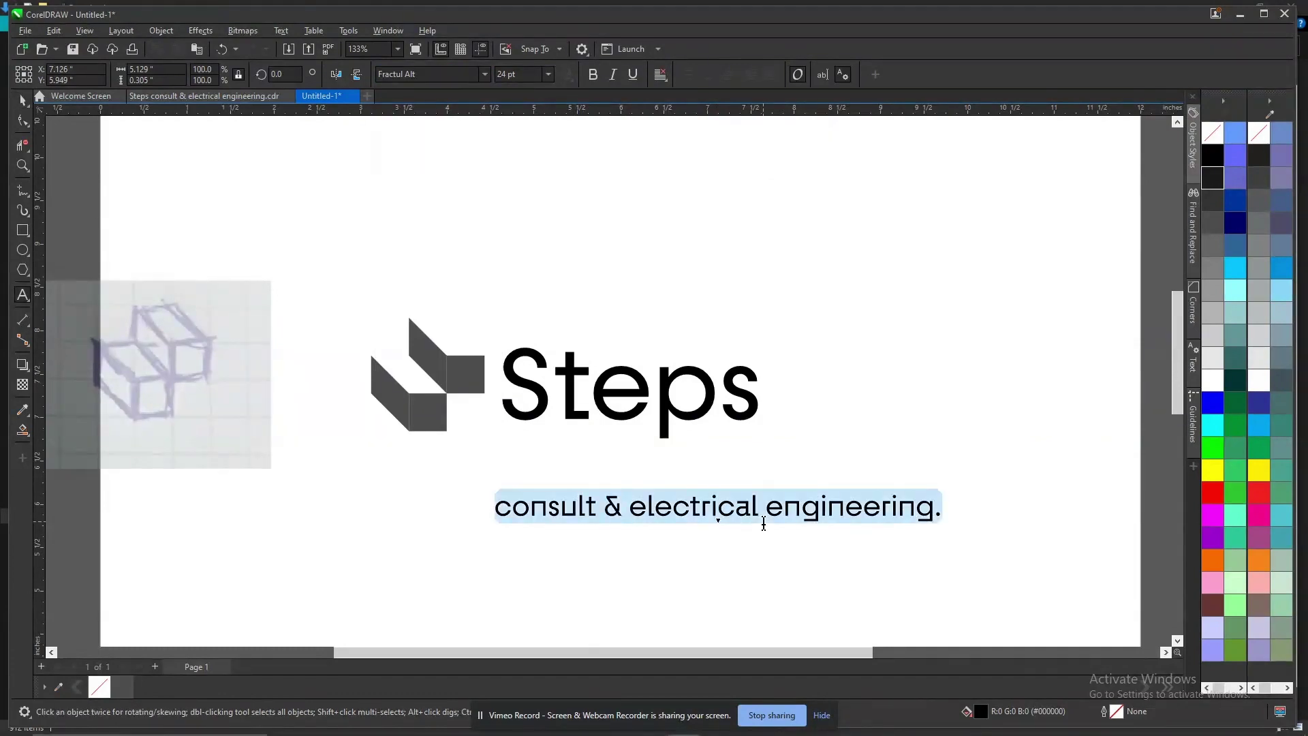
{"action": "key", "text": "shift+F3"}
{"action": "key", "text": "Return"}
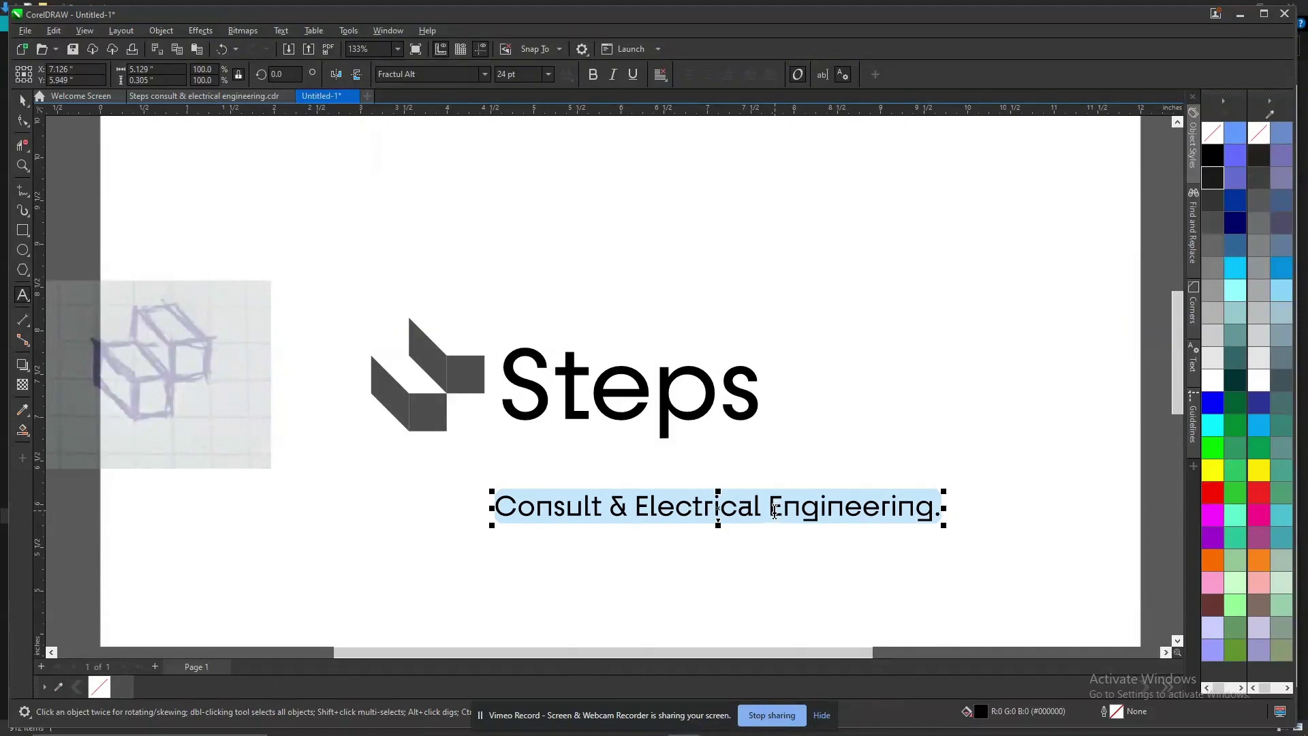
{"action": "left_click", "coordinate": [771, 506]}
{"action": "key", "text": "Return"}
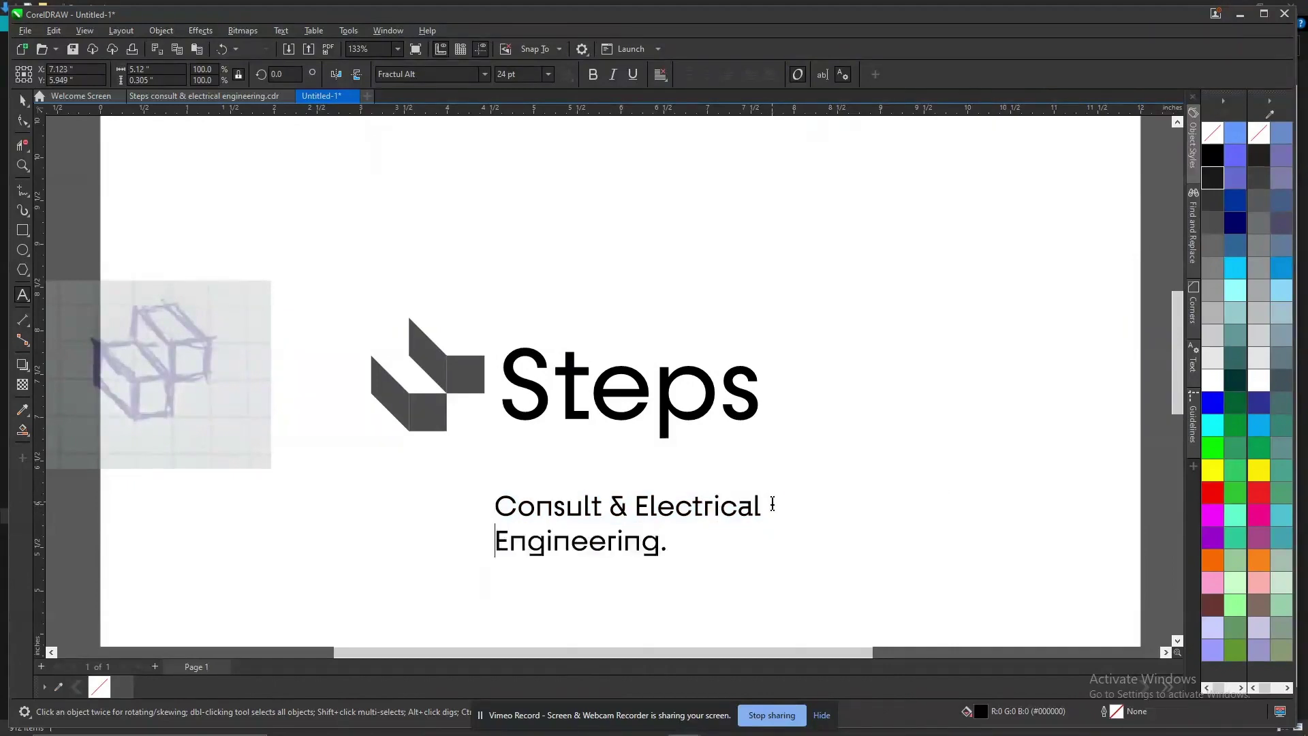
{"action": "key", "text": "ctrl+space"}
Shrink the tagline to about 15 pt and nudge it just under 'Steps'
{"action": "left_click_drag", "start_coordinate": [765, 561], "coordinate": [644, 534]}
{"action": "left_click_drag", "start_coordinate": [603, 465], "coordinate": [603, 444]}
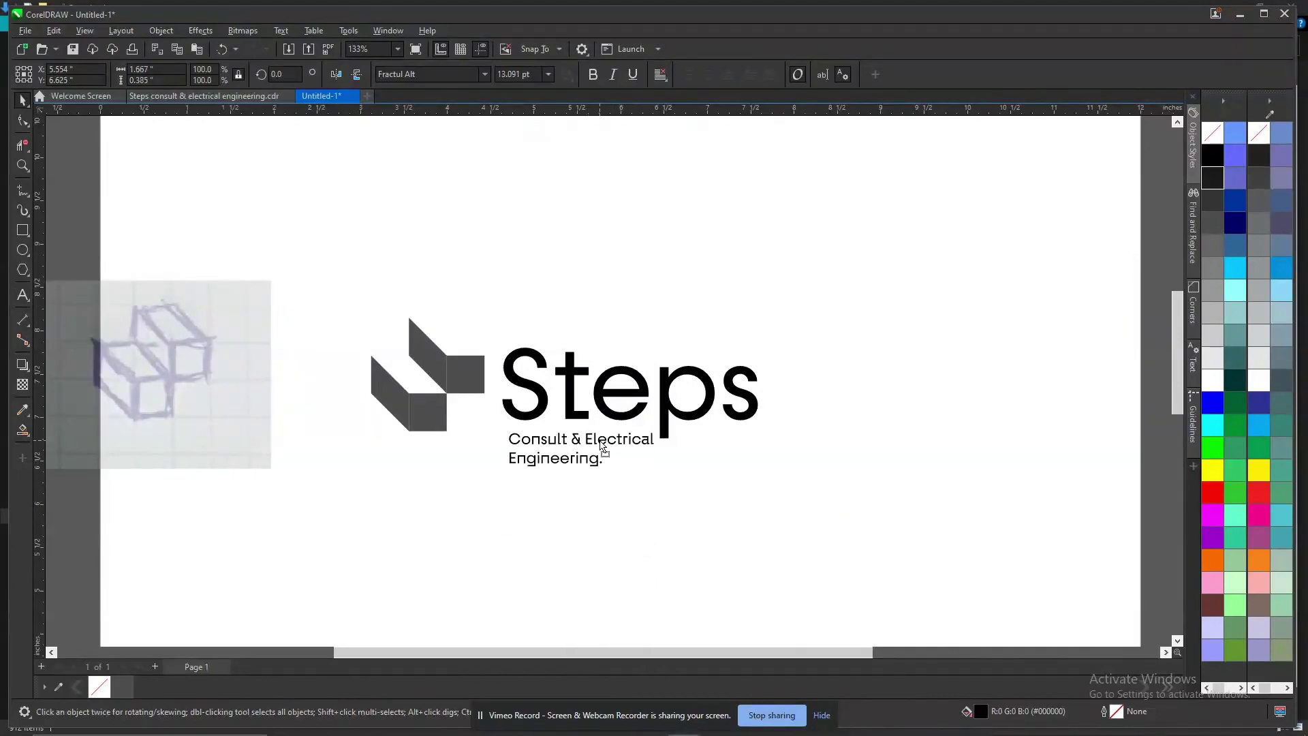
{"action": "left_click_drag", "start_coordinate": [602, 443], "coordinate": [599, 444]}
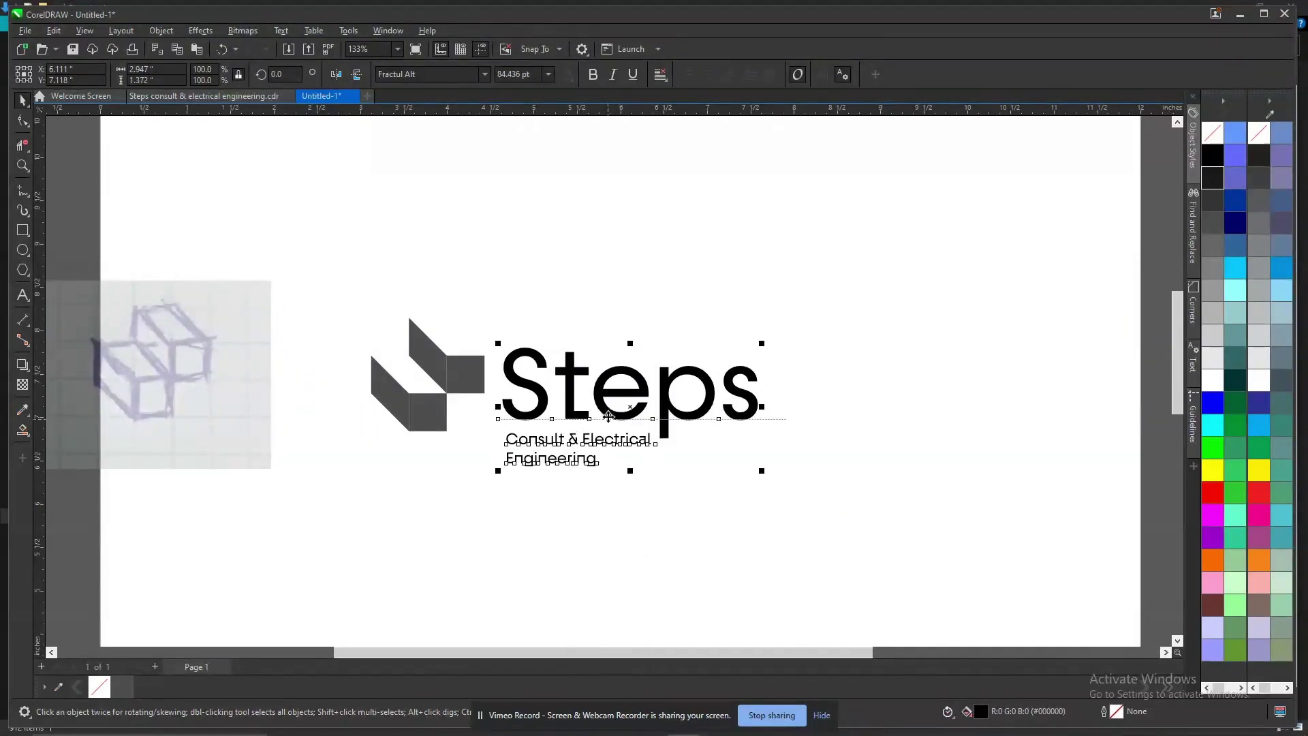
{"action": "key", "text": "Left"}
{"action": "left_click", "coordinate": [922, 428]}
{"action": "key", "text": "z"}
{"action": "left_click_drag", "start_coordinate": [744, 471], "coordinate": [745, 473]}
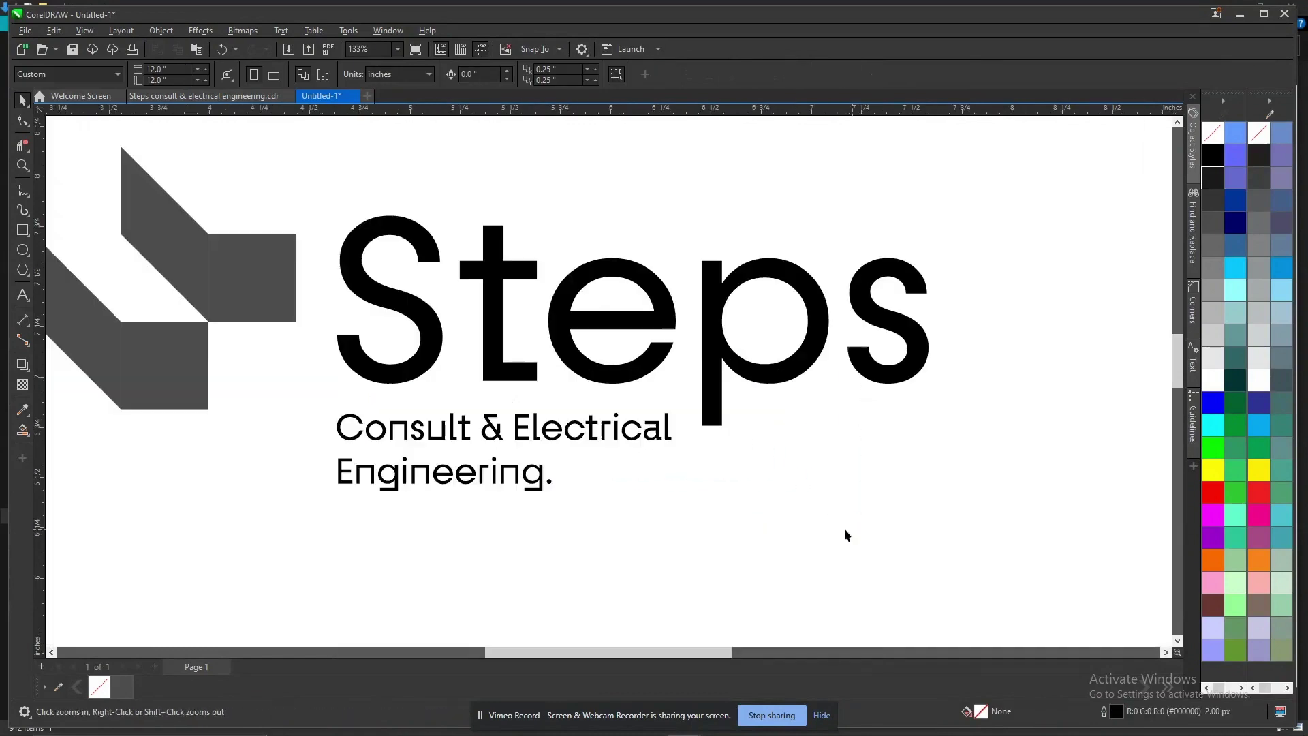
{"action": "key", "text": "space"}
Scale 'Steps' and the tagline down together
{"action": "left_click", "coordinate": [592, 434]}
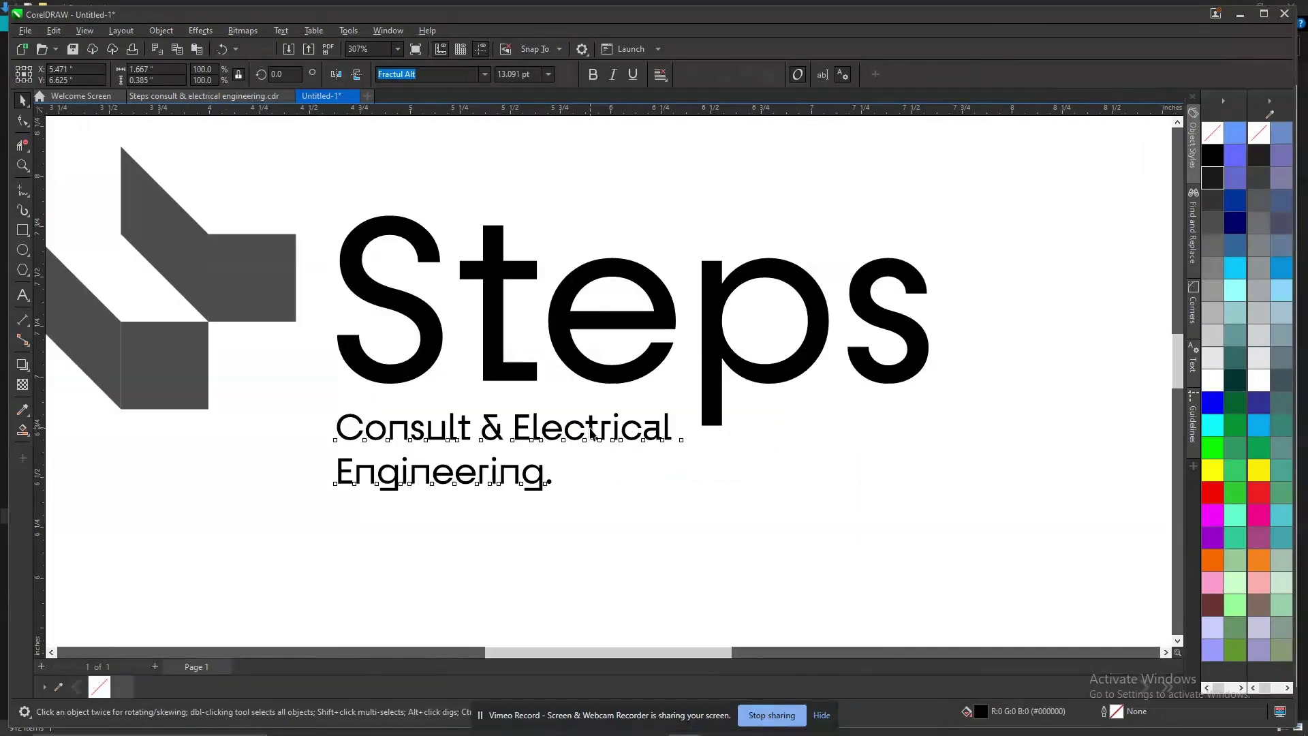
{"action": "left_click", "coordinate": [591, 435]}
{"action": "scroll", "coordinate": [579, 408], "scroll_direction": "down", "scroll_amount": 3}
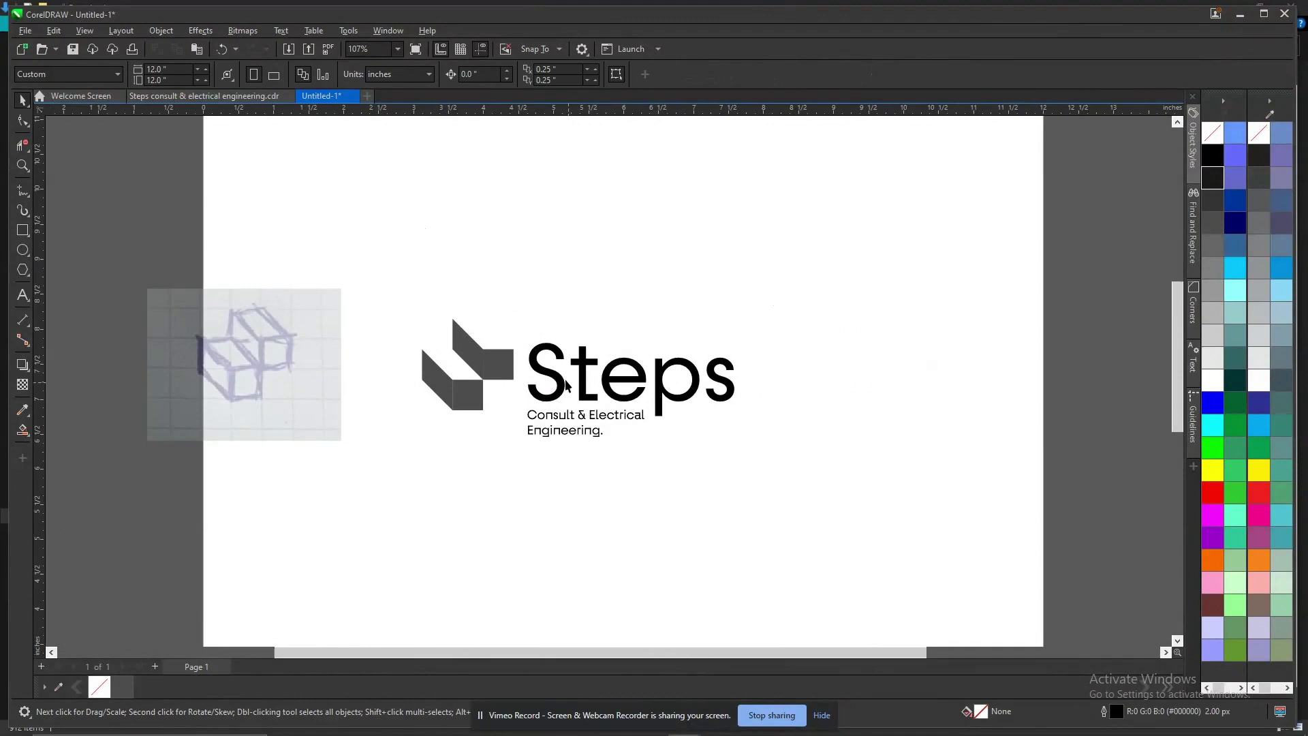
{"action": "left_click_drag", "start_coordinate": [520, 343], "coordinate": [827, 505]}
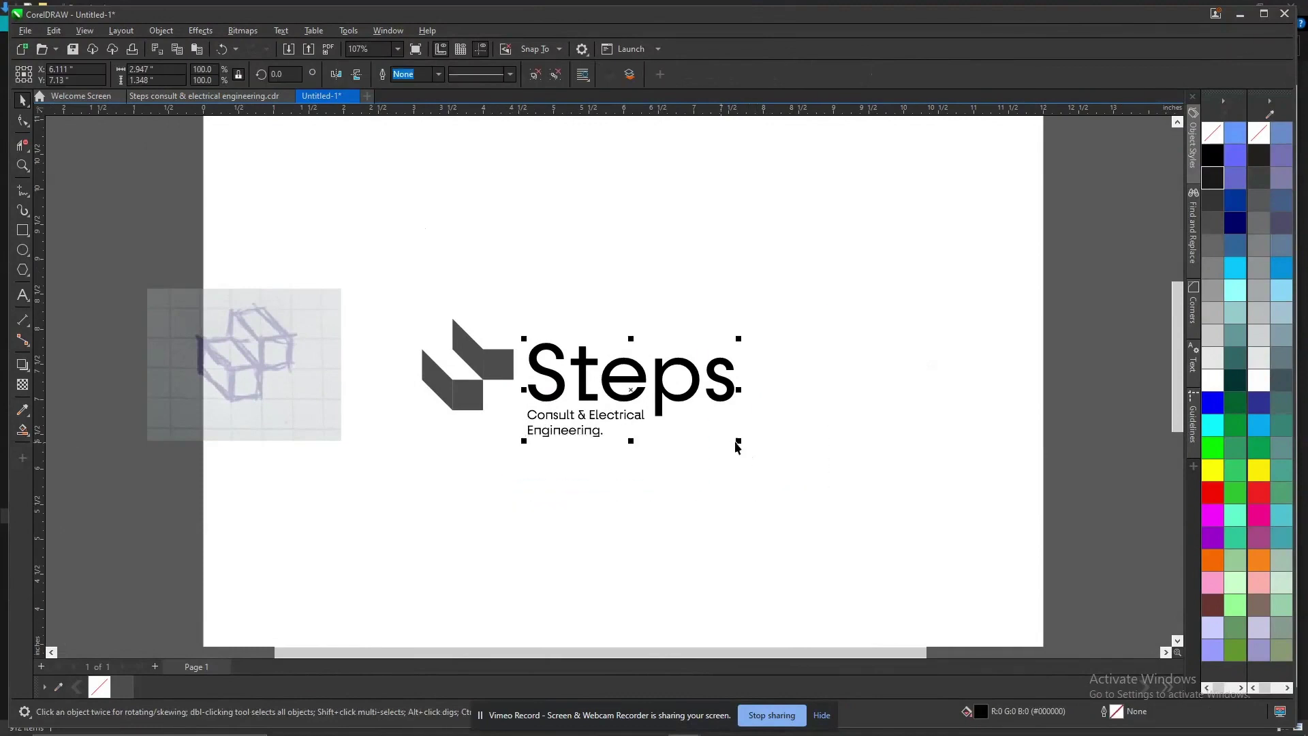
{"action": "left_click_drag", "start_coordinate": [737, 443], "coordinate": [721, 467]}
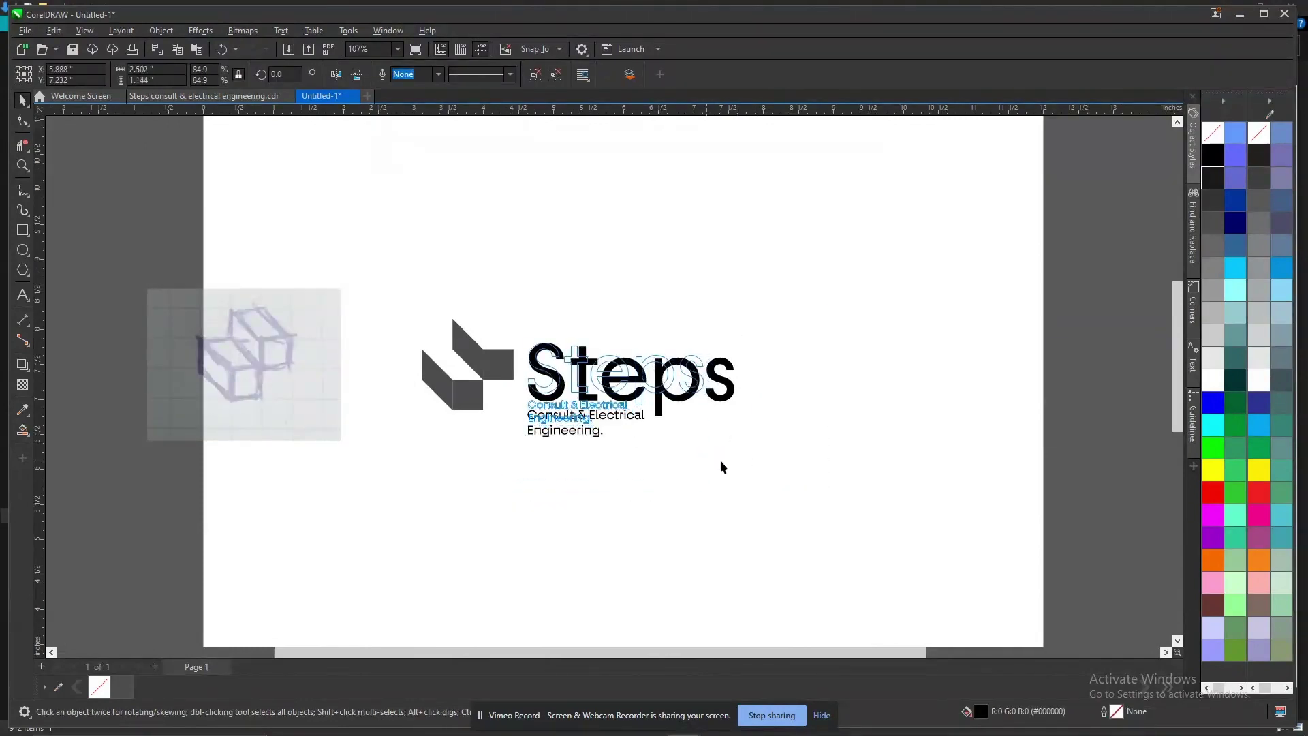
{"action": "left_click", "coordinate": [619, 272]}
Enlarge the step icon and zoom in on the finished logo
{"action": "left_click", "coordinate": [439, 404]}
{"action": "left_click_drag", "start_coordinate": [416, 416], "coordinate": [397, 428]}
{"action": "left_click", "coordinate": [747, 309]}
{"action": "key", "text": "z"}
{"action": "left_click_drag", "start_coordinate": [366, 264], "coordinate": [810, 498]}
Capture the Firmum Color palette section on Behance and return to the Steps document
{"action": "key", "text": "space"}
{"action": "left_click", "coordinate": [392, 355]}
{"action": "key", "text": "alt+Tab"}
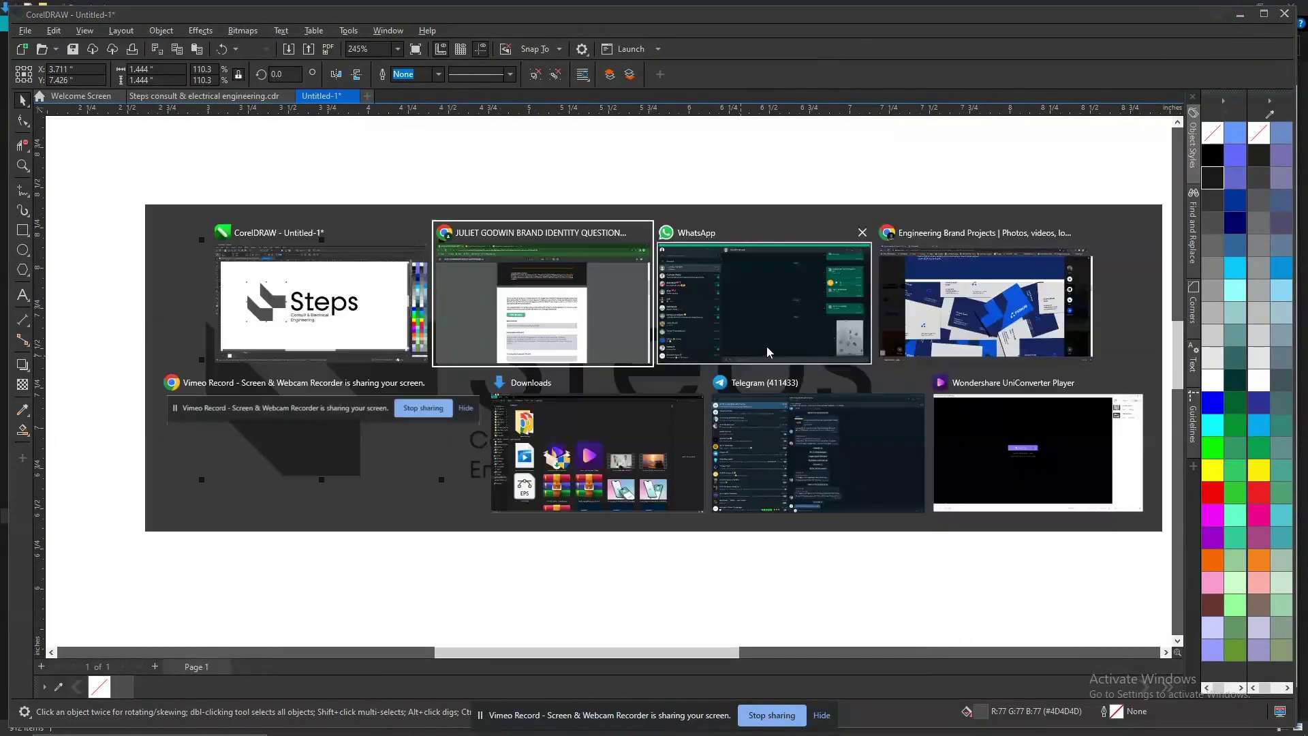
{"action": "left_click", "coordinate": [868, 336]}
{"action": "scroll", "coordinate": [576, 339], "scroll_direction": "up", "scroll_amount": 20}
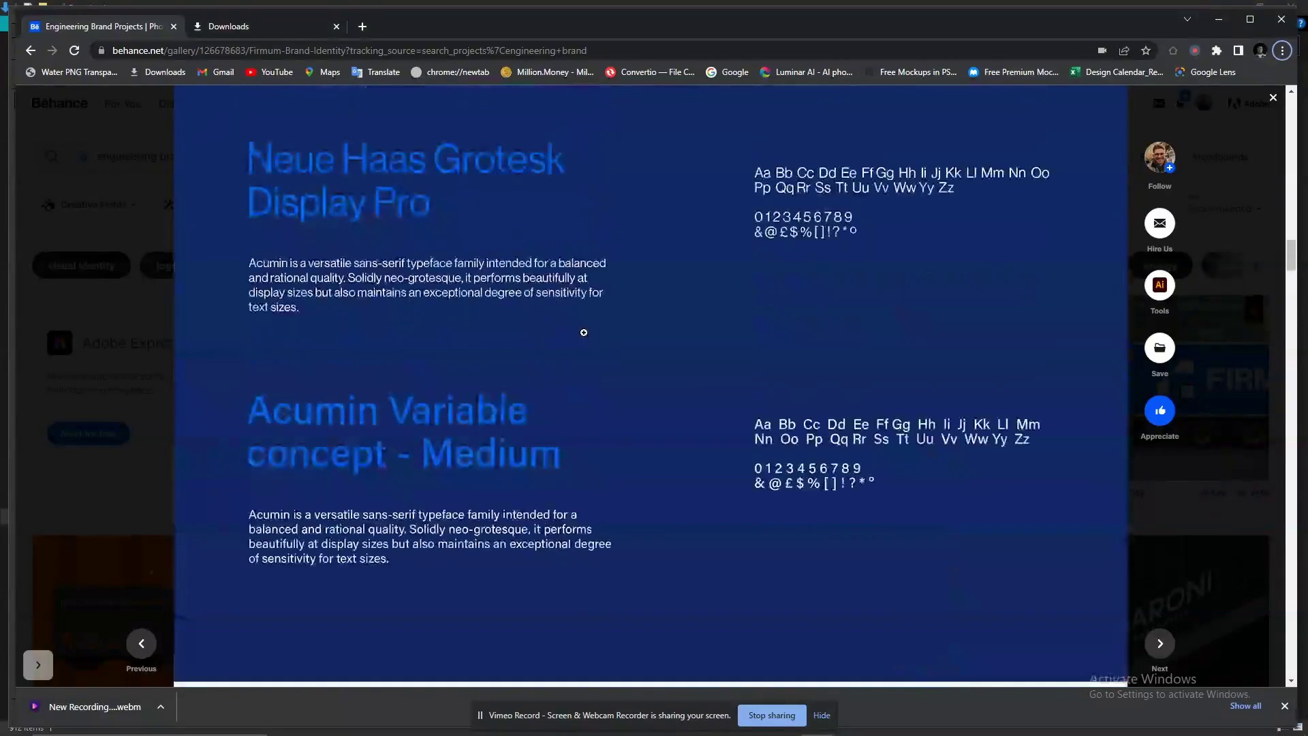
{"action": "scroll", "coordinate": [576, 339], "scroll_direction": "up", "scroll_amount": 7}
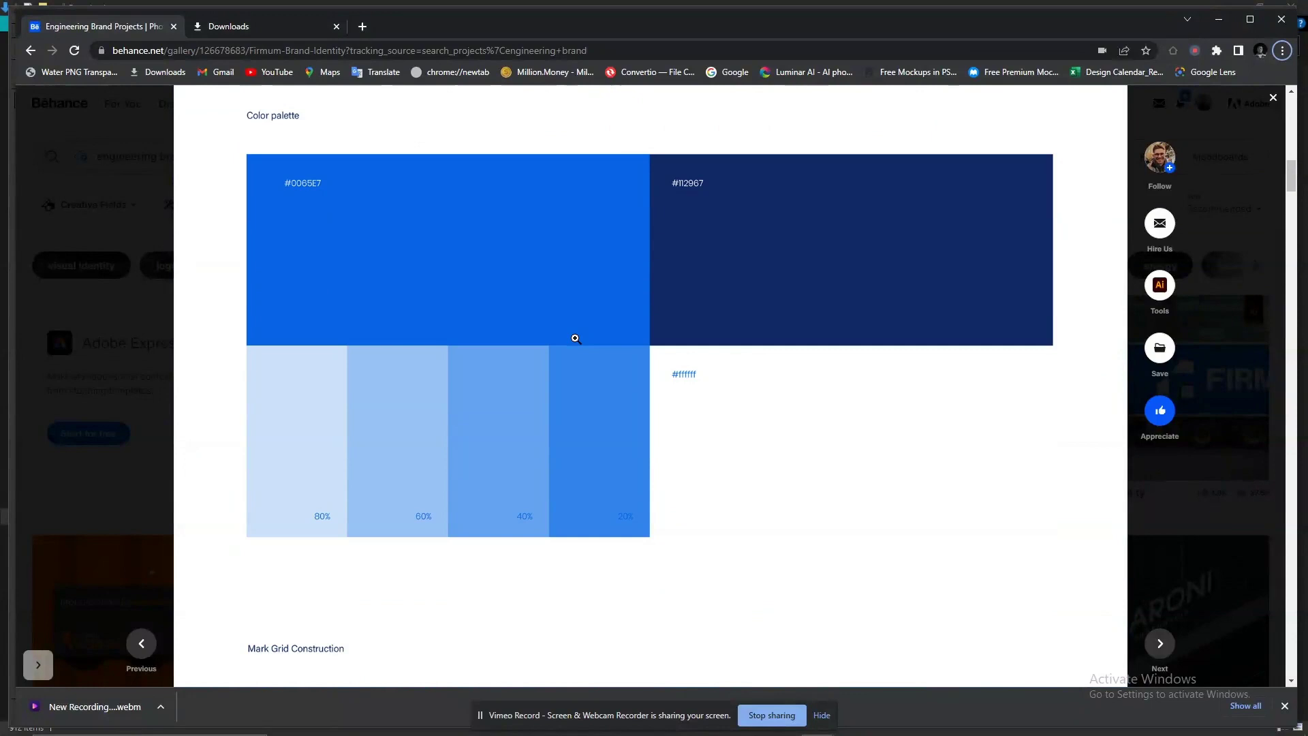
{"action": "key", "text": "alt+Tab"}
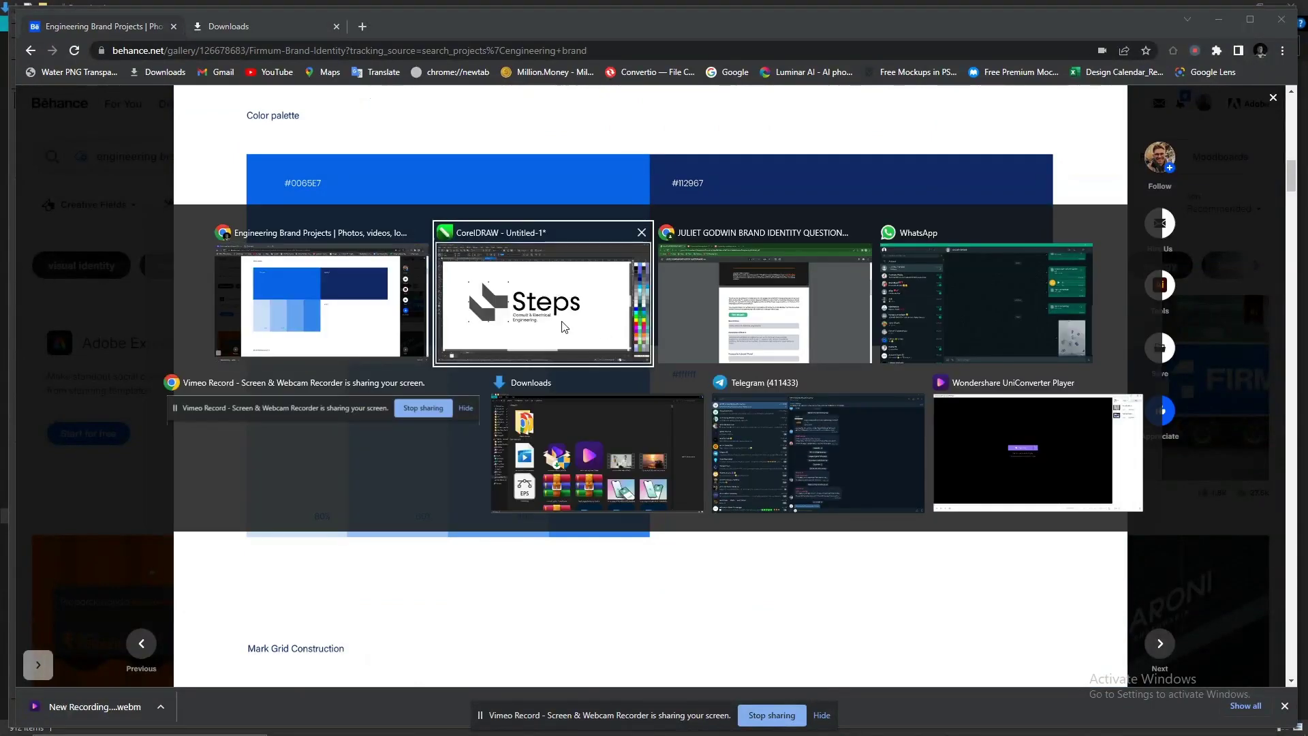
{"action": "key", "text": "Escape"}
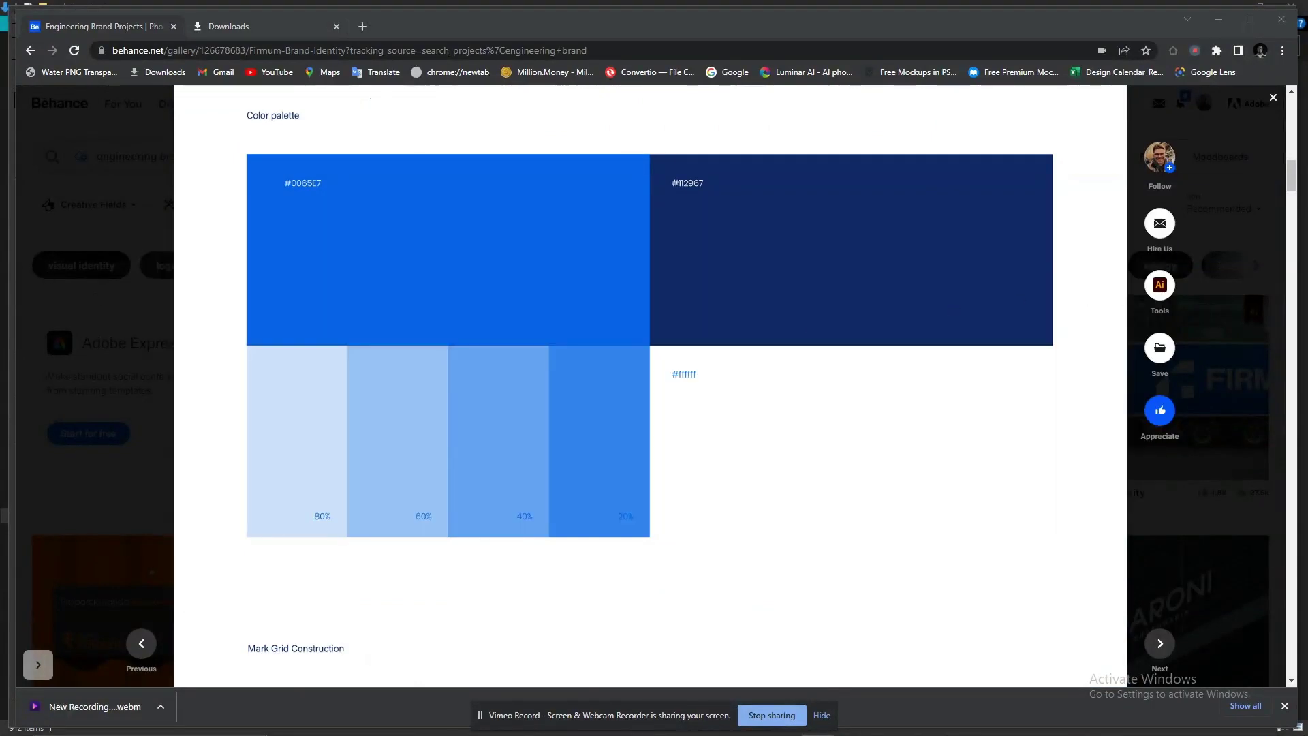
{"action": "left_click", "coordinate": [768, 319]}
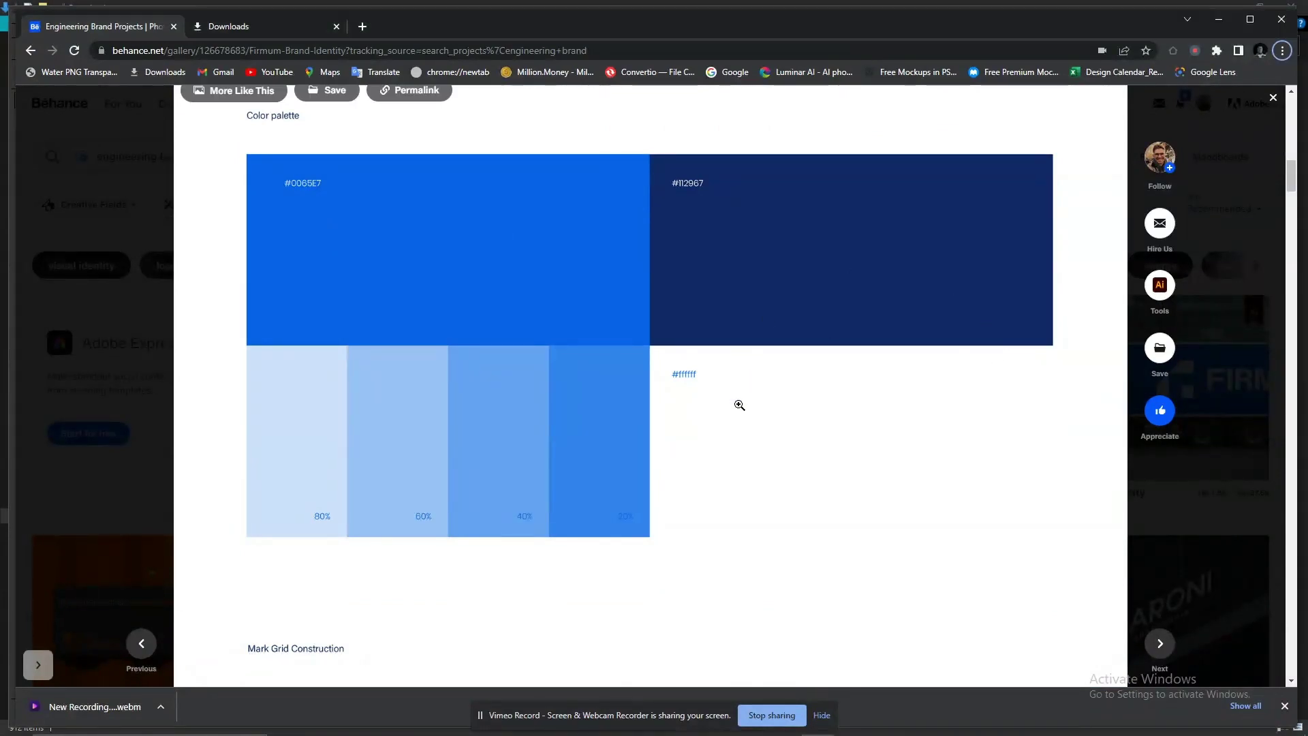
{"action": "key", "text": "alt+Tab"}
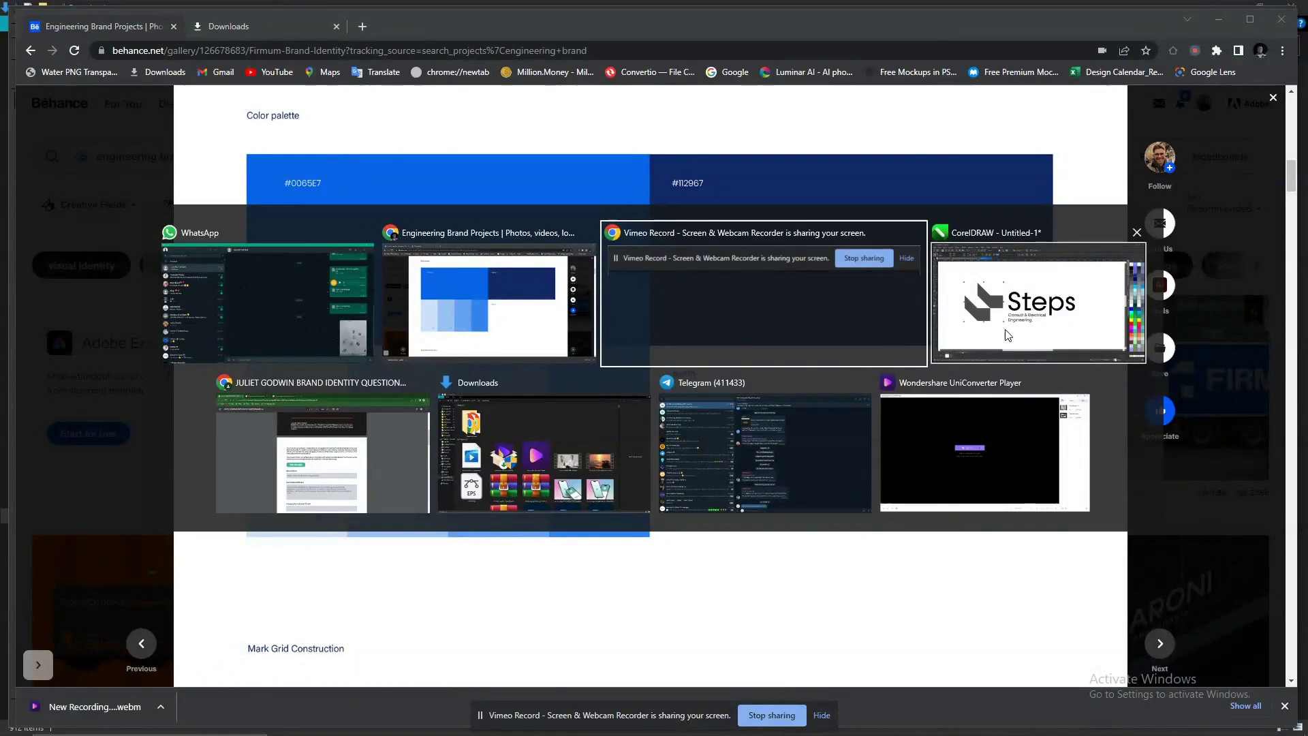
{"action": "left_click", "coordinate": [1008, 335]}
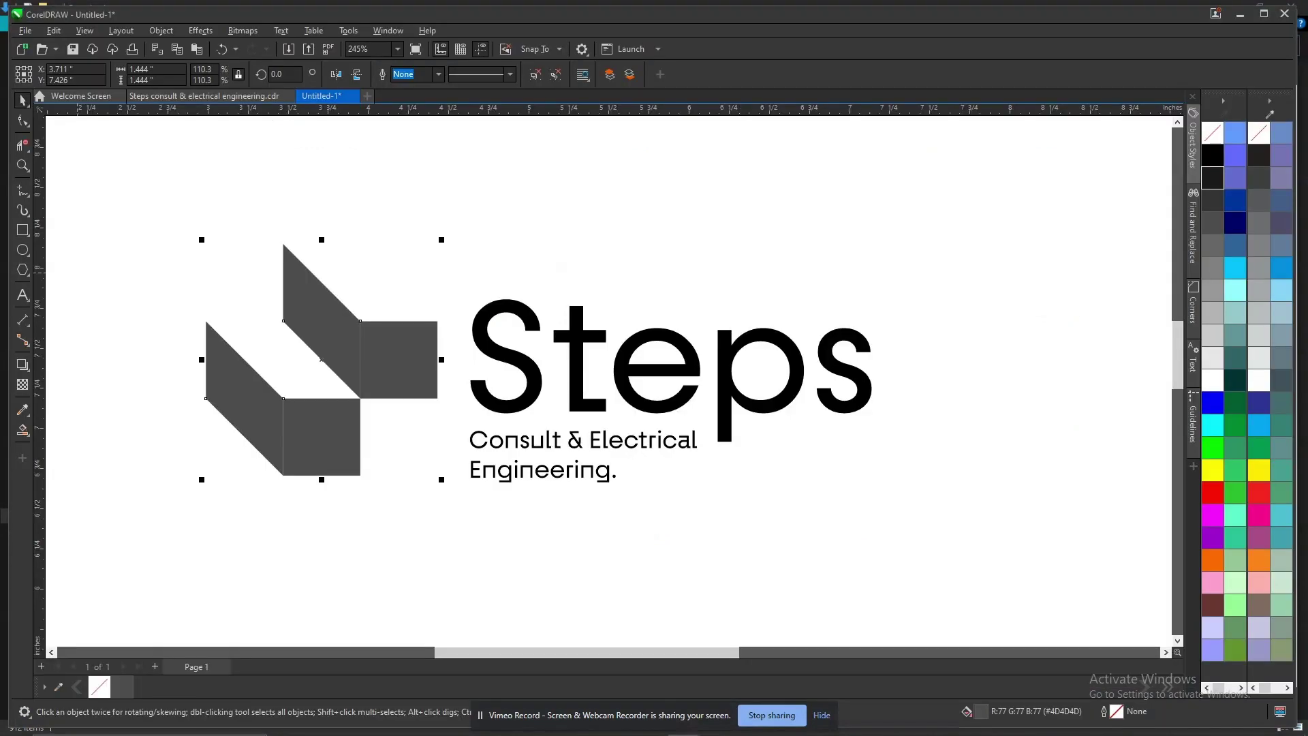
Paste the screenshot and crop it to the colour palette with an Intersect rectangle
{"action": "left_click", "coordinate": [681, 225]}
{"action": "scroll", "coordinate": [681, 225], "scroll_direction": "down", "scroll_amount": 2}
{"action": "key", "text": "ctrl+v"}
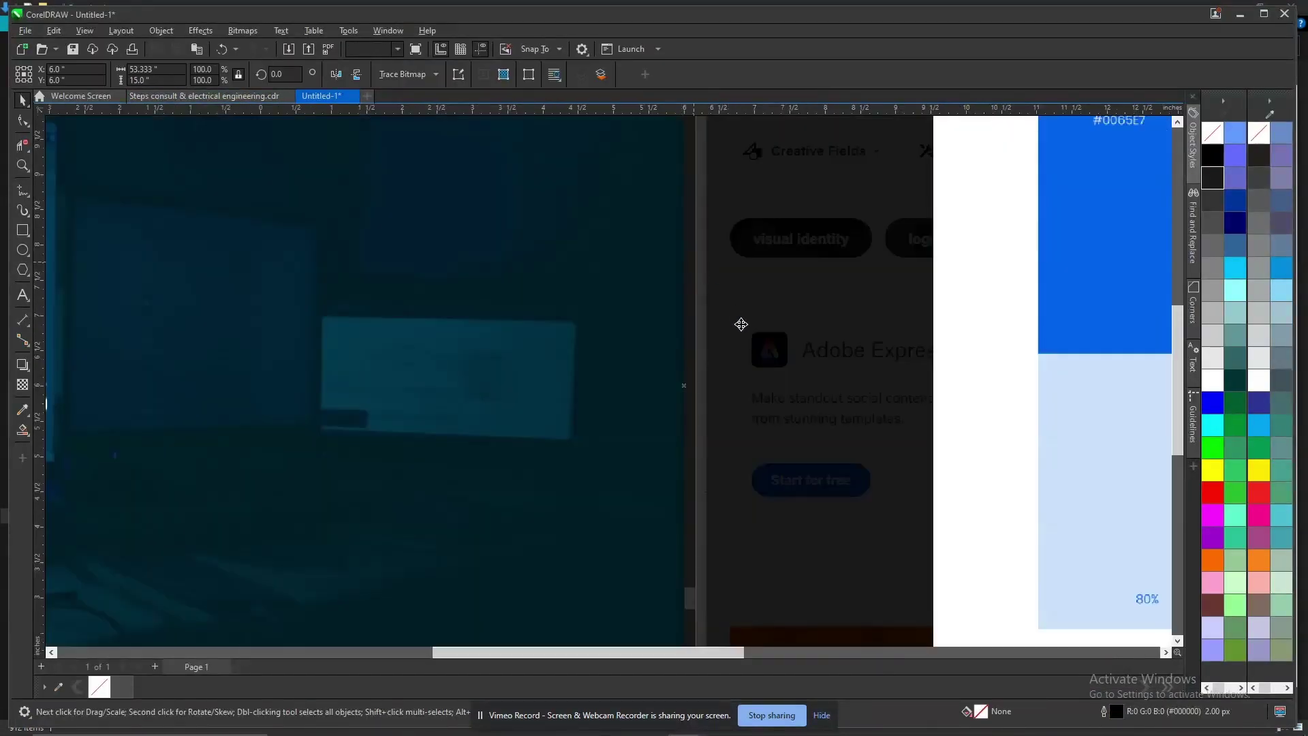
{"action": "scroll", "coordinate": [681, 321], "scroll_direction": "down", "scroll_amount": 4}
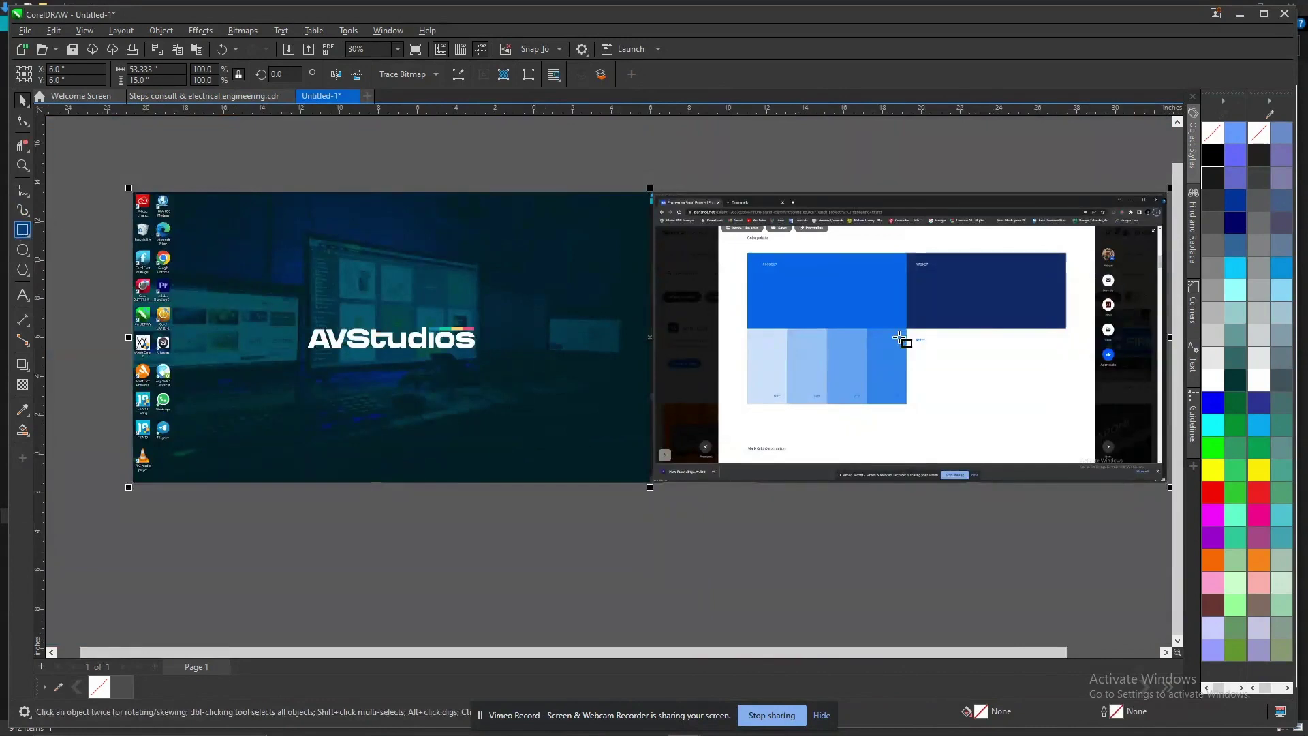
{"action": "left_click_drag", "start_coordinate": [732, 245], "coordinate": [1074, 410]}
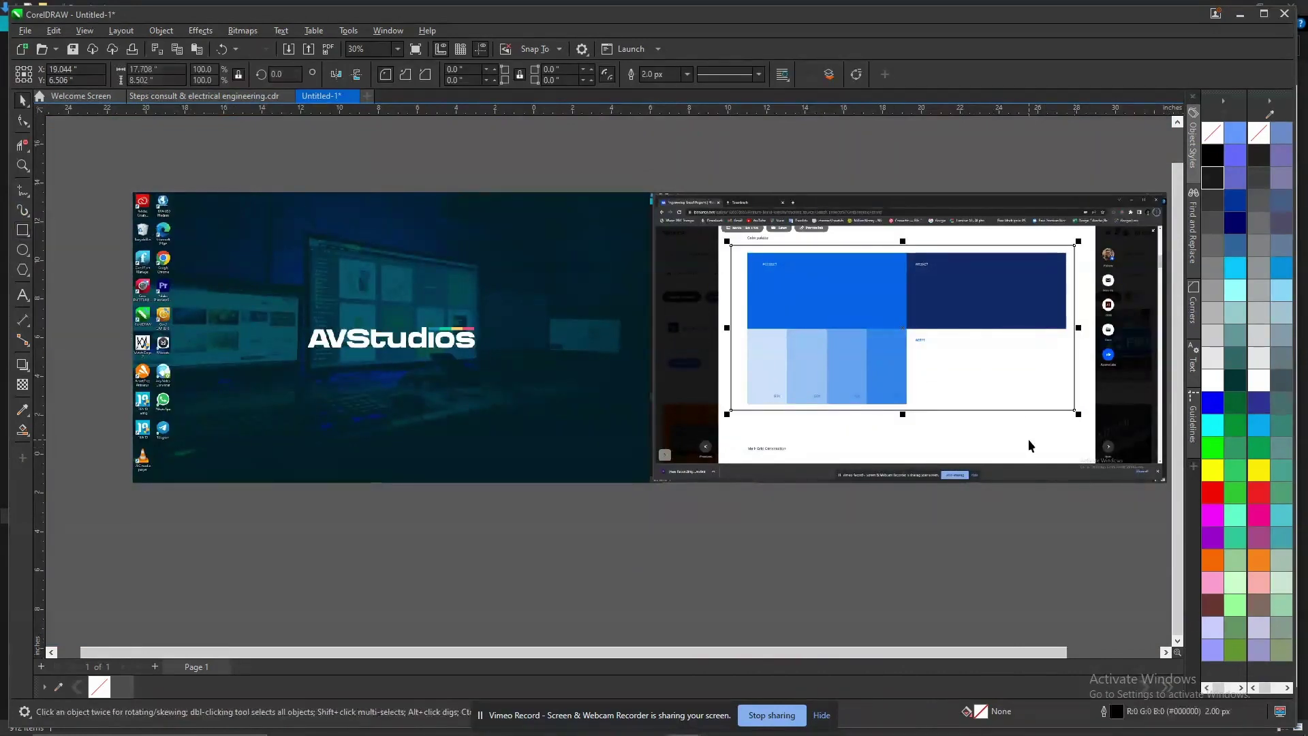
{"action": "left_click", "coordinate": [1029, 441]}
{"action": "left_click", "coordinate": [451, 74]}
{"action": "left_click", "coordinate": [658, 284]}
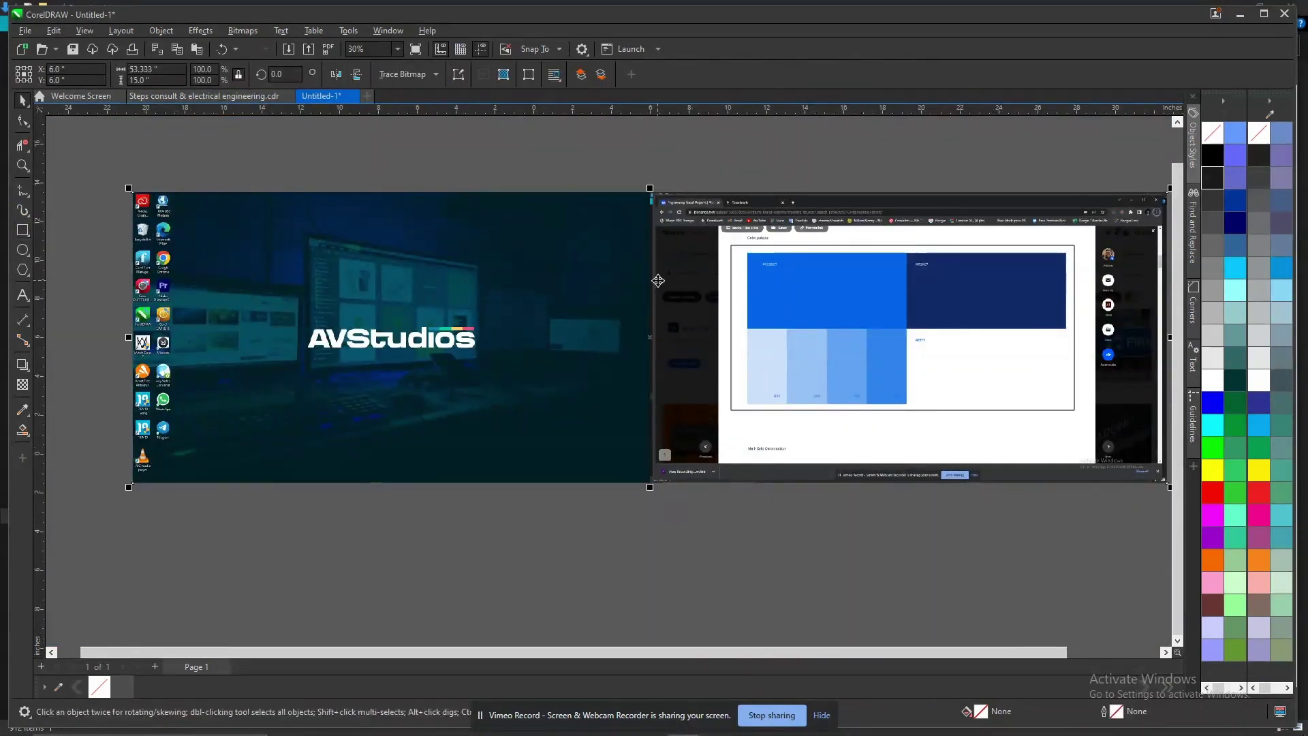
{"action": "key", "text": "Delete"}
Move the palette onto the Steps page, shrink it to about 29%, and set it beside the logo
{"action": "left_click_drag", "start_coordinate": [927, 315], "coordinate": [729, 441]}
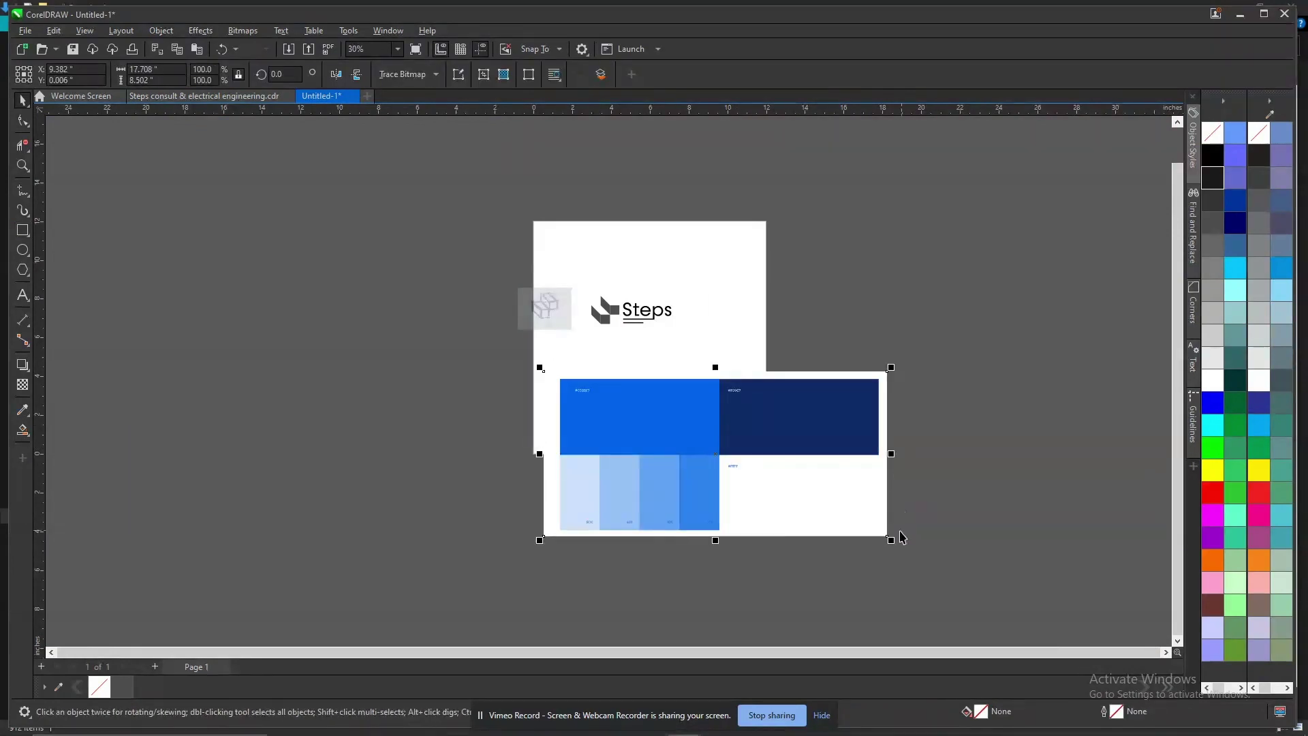
{"action": "left_click_drag", "start_coordinate": [894, 537], "coordinate": [656, 532]}
{"action": "left_click_drag", "start_coordinate": [643, 395], "coordinate": [696, 362]}
{"action": "key", "text": "z"}
{"action": "left_click", "coordinate": [844, 321]}
{"action": "right_click", "coordinate": [479, 368]}
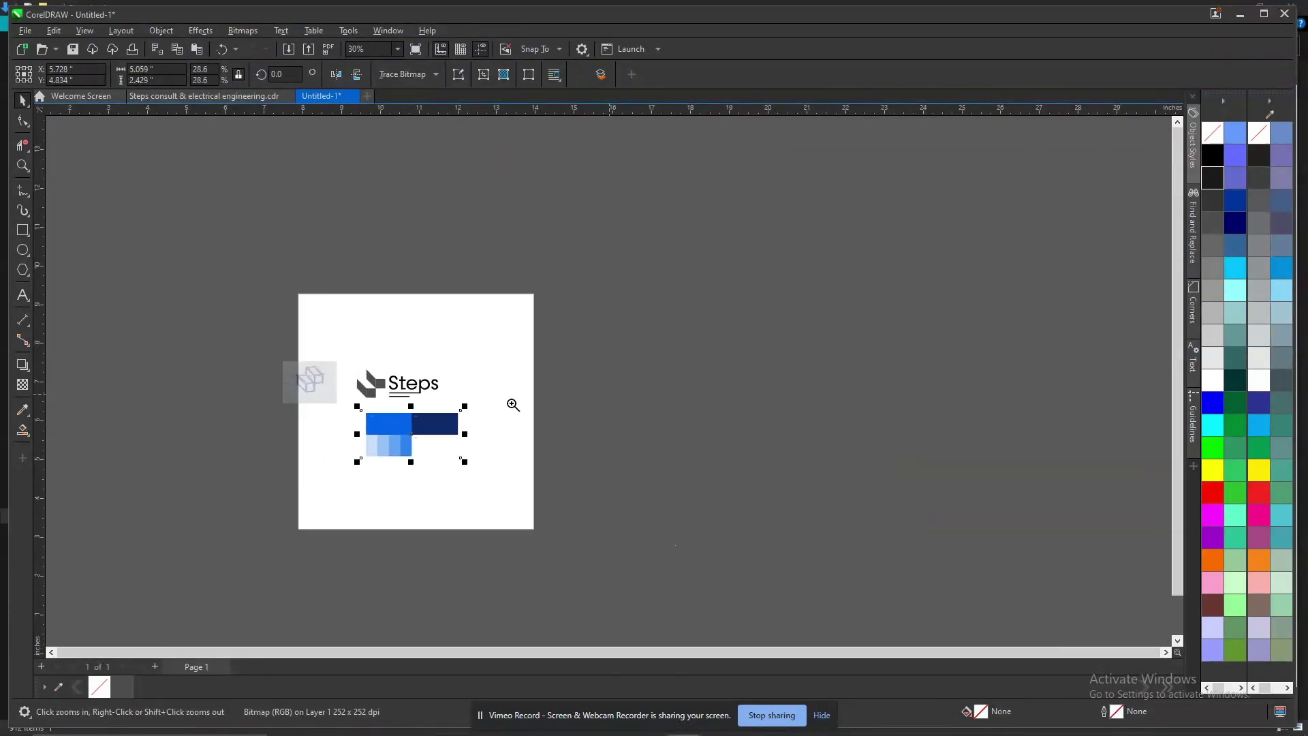
Remove the faded cube sketch and sample the palette's medium blue and navy into the document palette
{"action": "left_click", "coordinate": [368, 411]}
{"action": "key", "text": "space"}
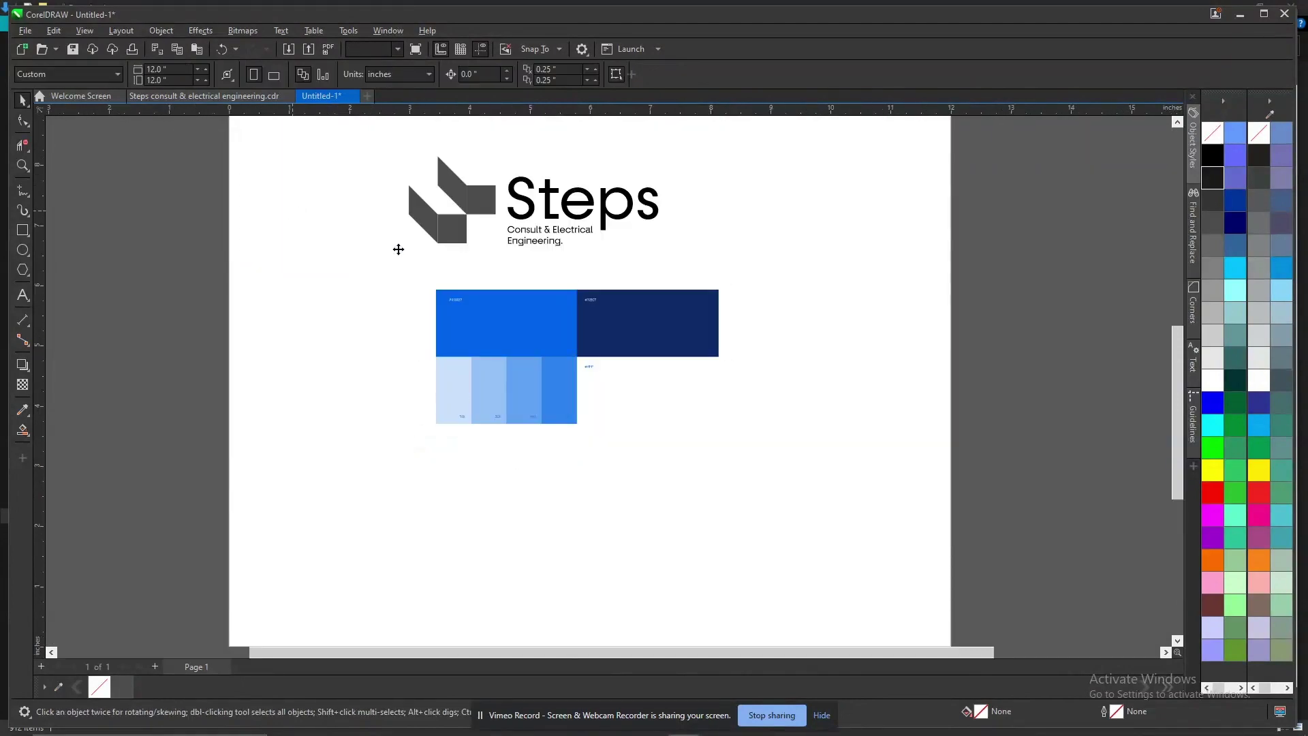
{"action": "left_click", "coordinate": [424, 225]}
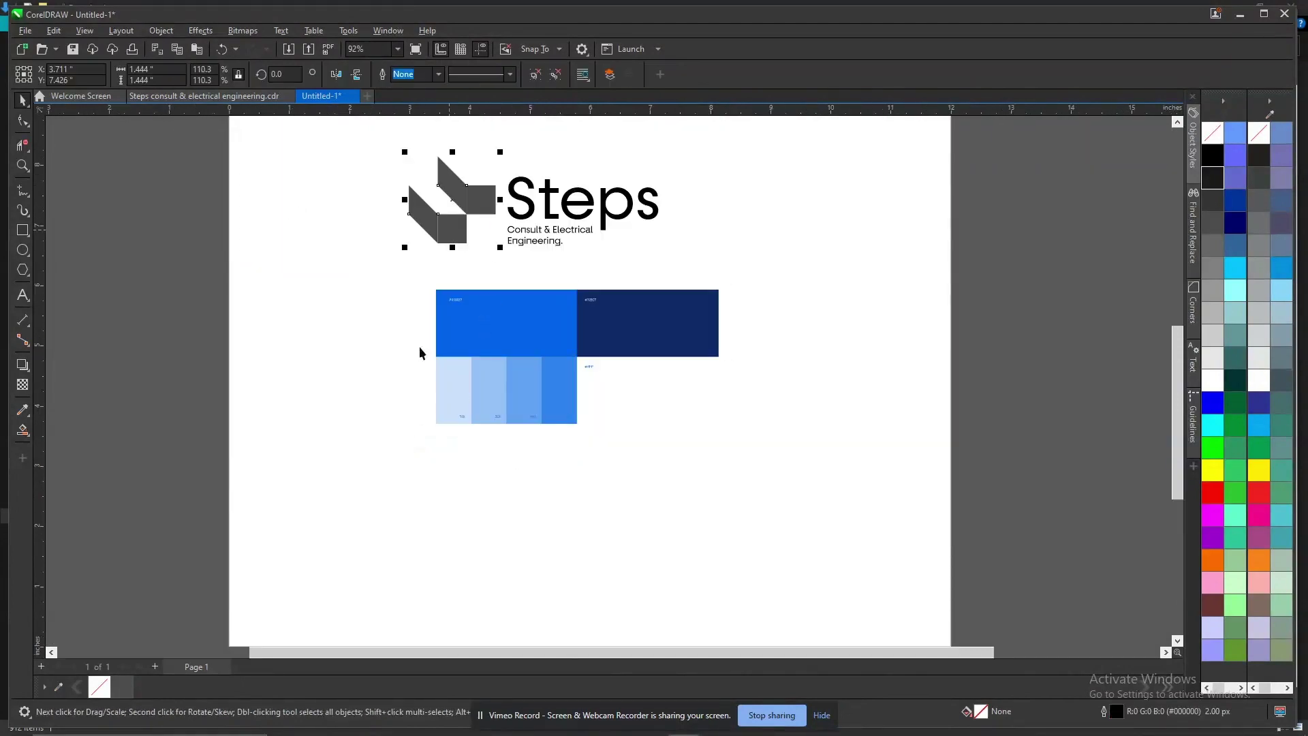
{"action": "left_click", "coordinate": [59, 687]}
{"action": "left_click", "coordinate": [569, 404]}
{"action": "left_click", "coordinate": [625, 341]}
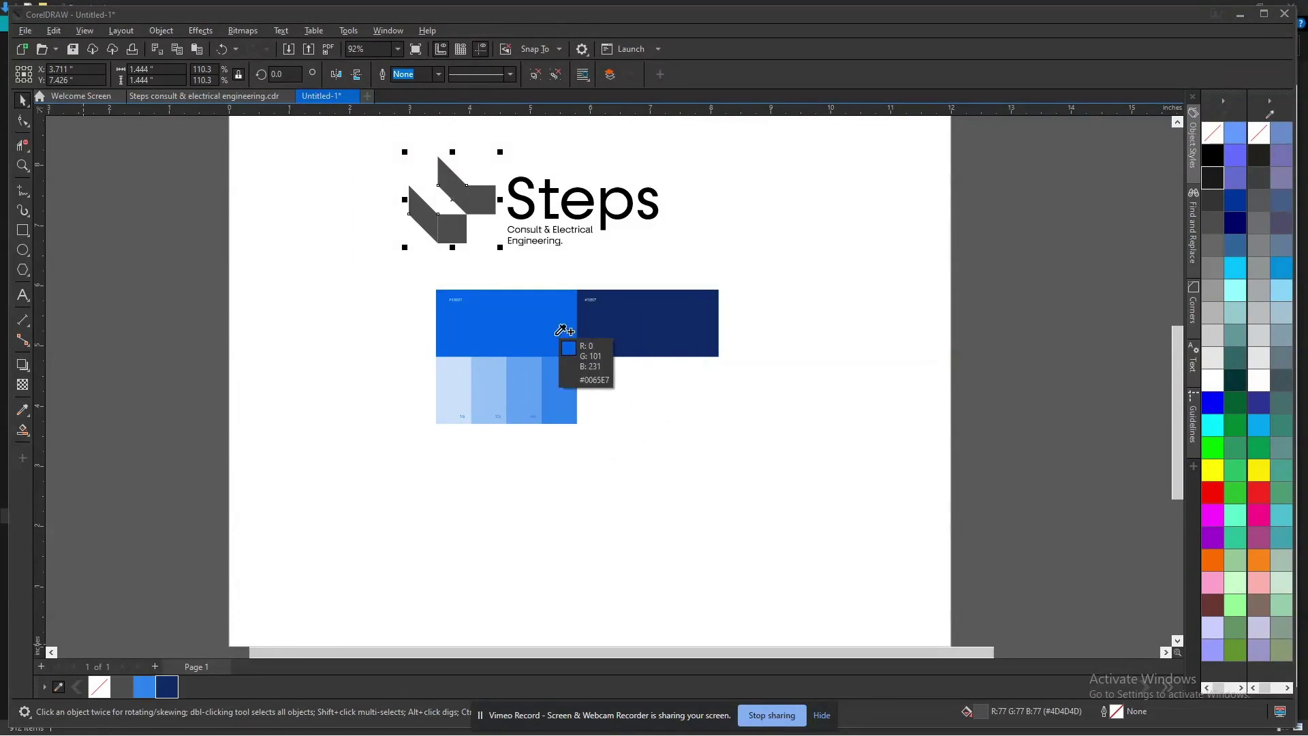
{"action": "key", "text": "Escape"}
Delete the palette image, then fill the icon light blue #3384EC and the Steps lettering navy #112967
{"action": "key", "text": "ctrl+z"}
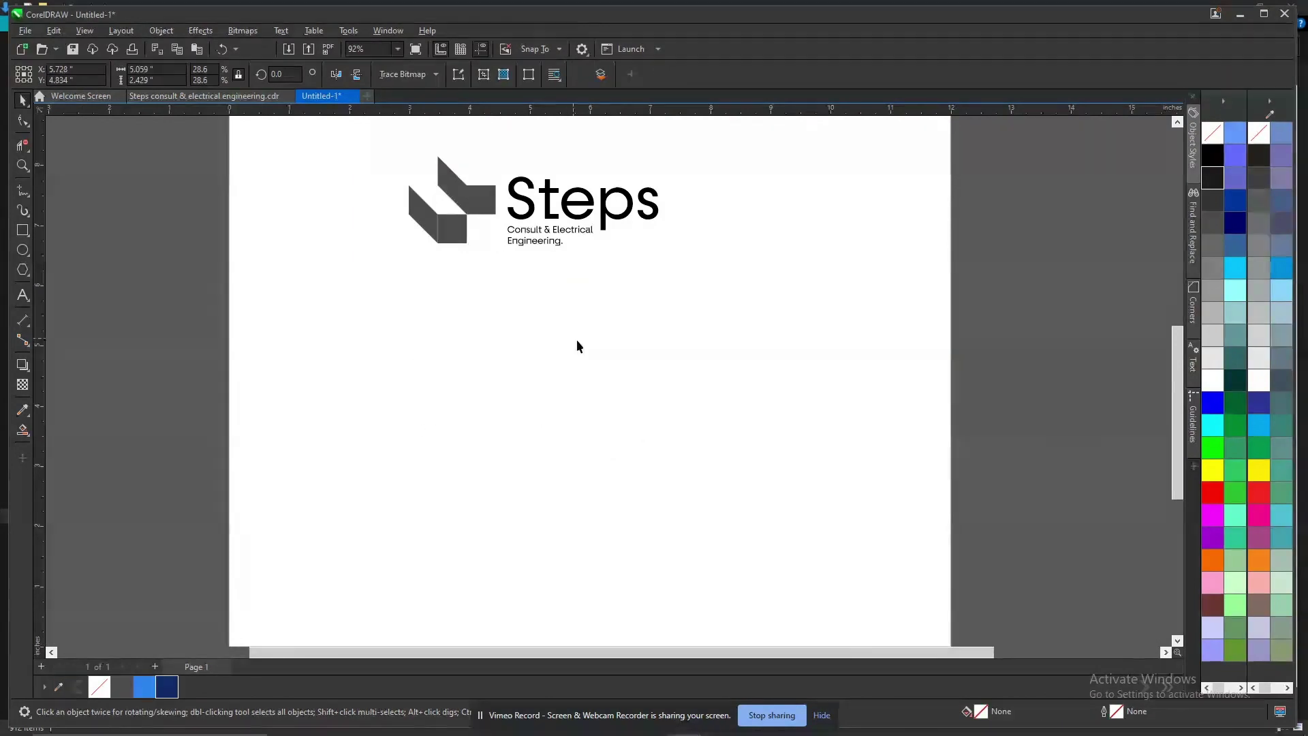
{"action": "key", "text": "ctrl+z"}
{"action": "left_click_drag", "start_coordinate": [322, 299], "coordinate": [748, 148]}
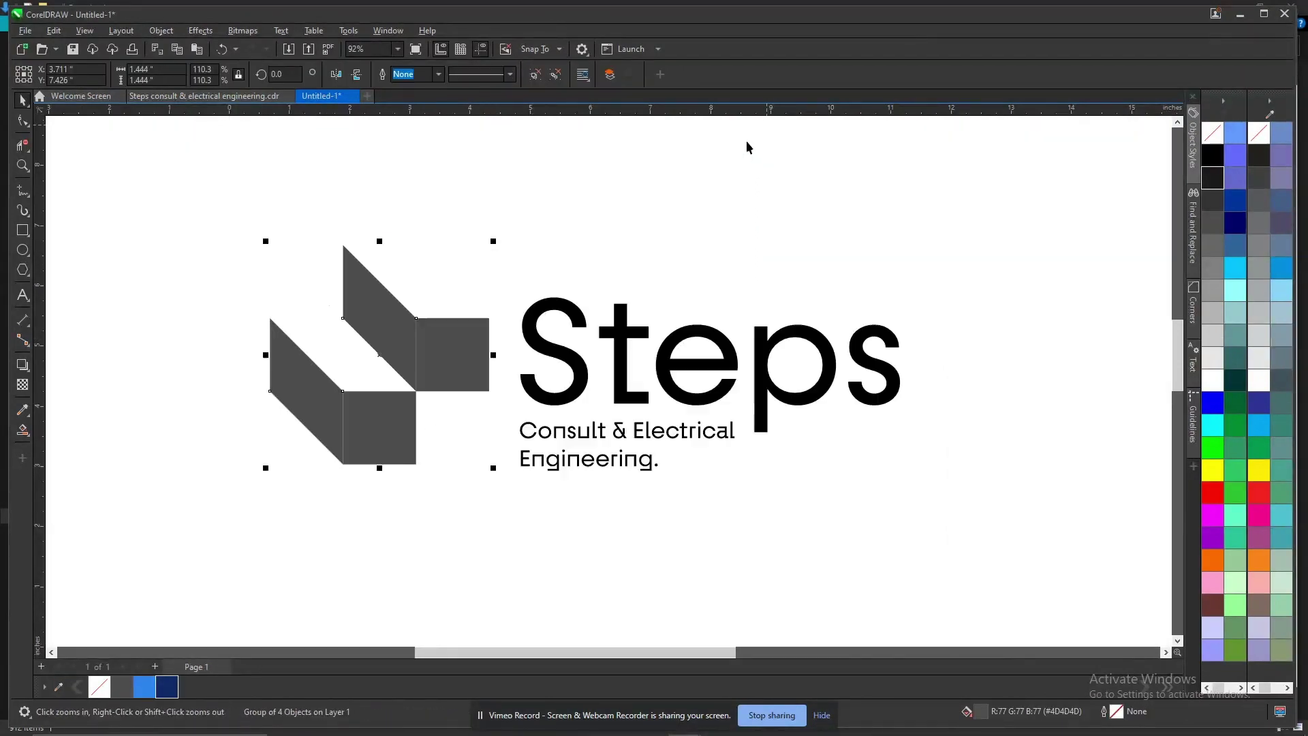
{"action": "left_click", "coordinate": [144, 687]}
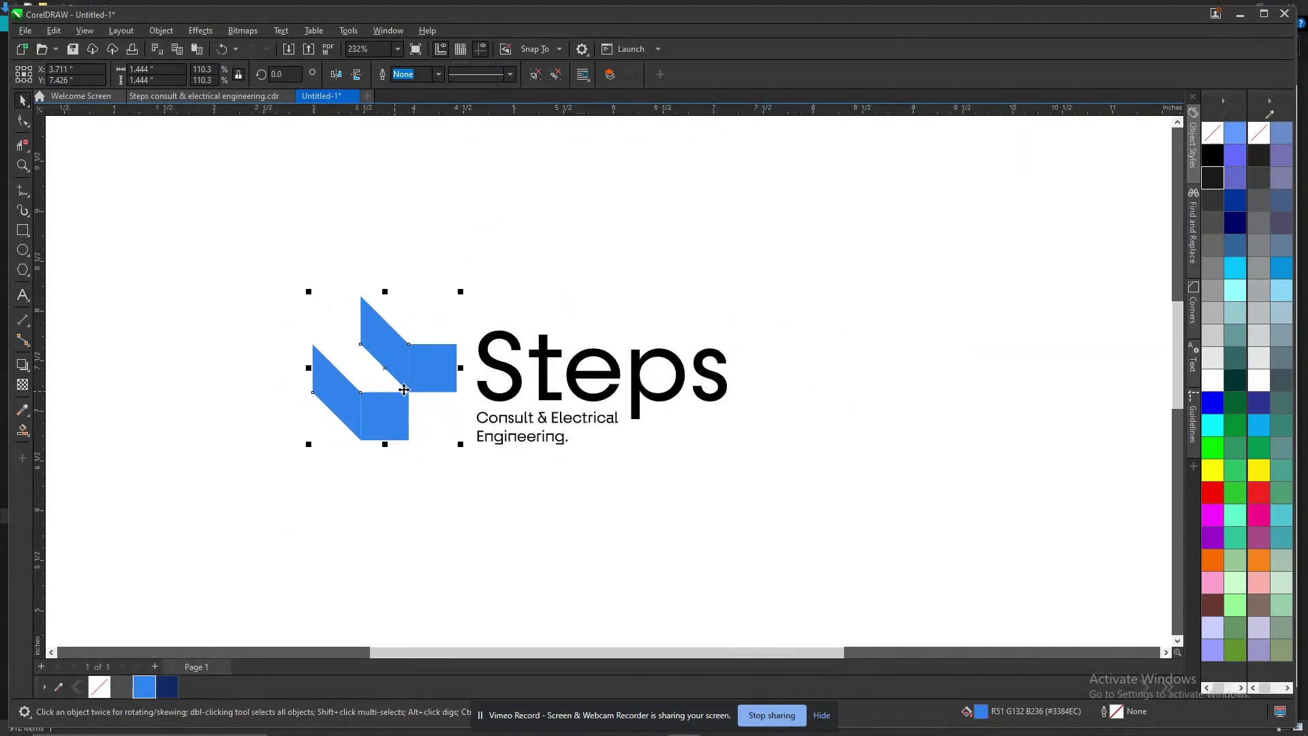
{"action": "left_click", "coordinate": [546, 371]}
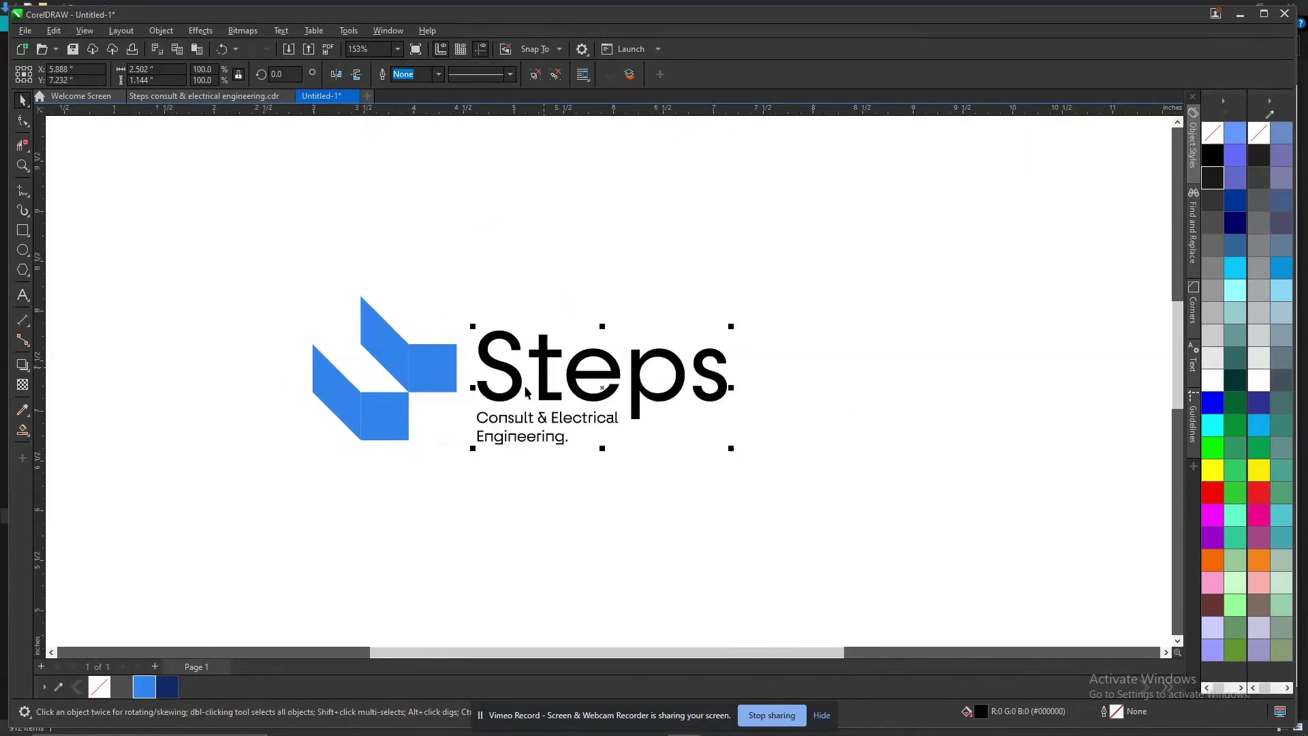
{"action": "left_click", "coordinate": [168, 688]}
{"action": "key", "text": "Tab"}
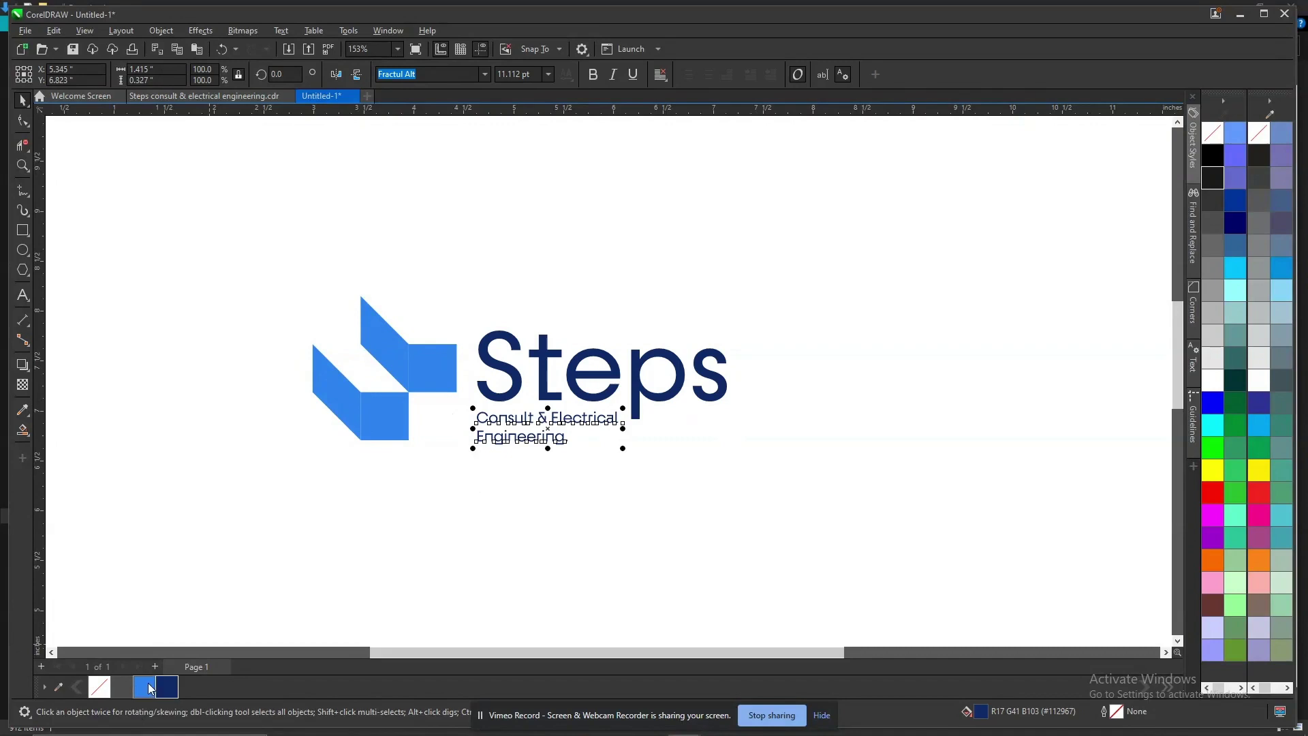
{"action": "key", "text": "Escape"}
{"action": "scroll", "coordinate": [548, 452], "scroll_direction": "down", "scroll_amount": 5}
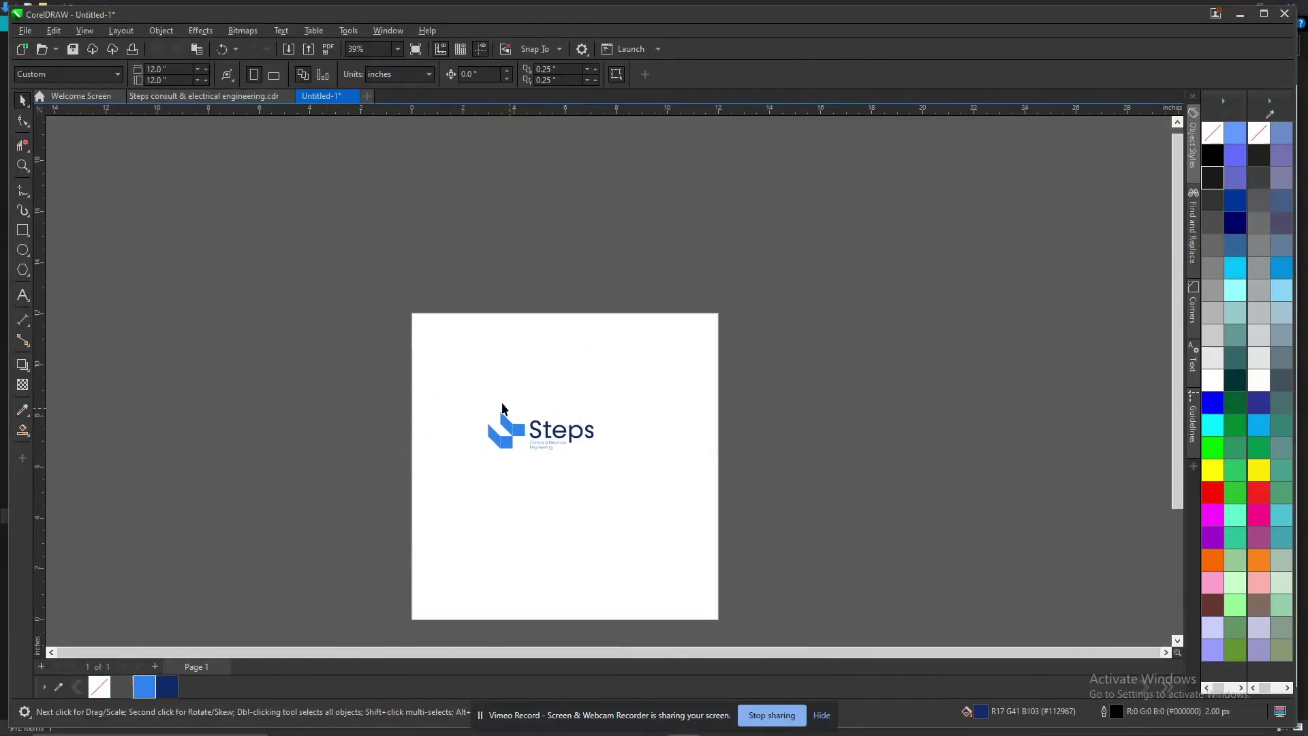
Add a page-sized background square filled white with no outline
{"action": "double_click", "coordinate": [27, 234]}
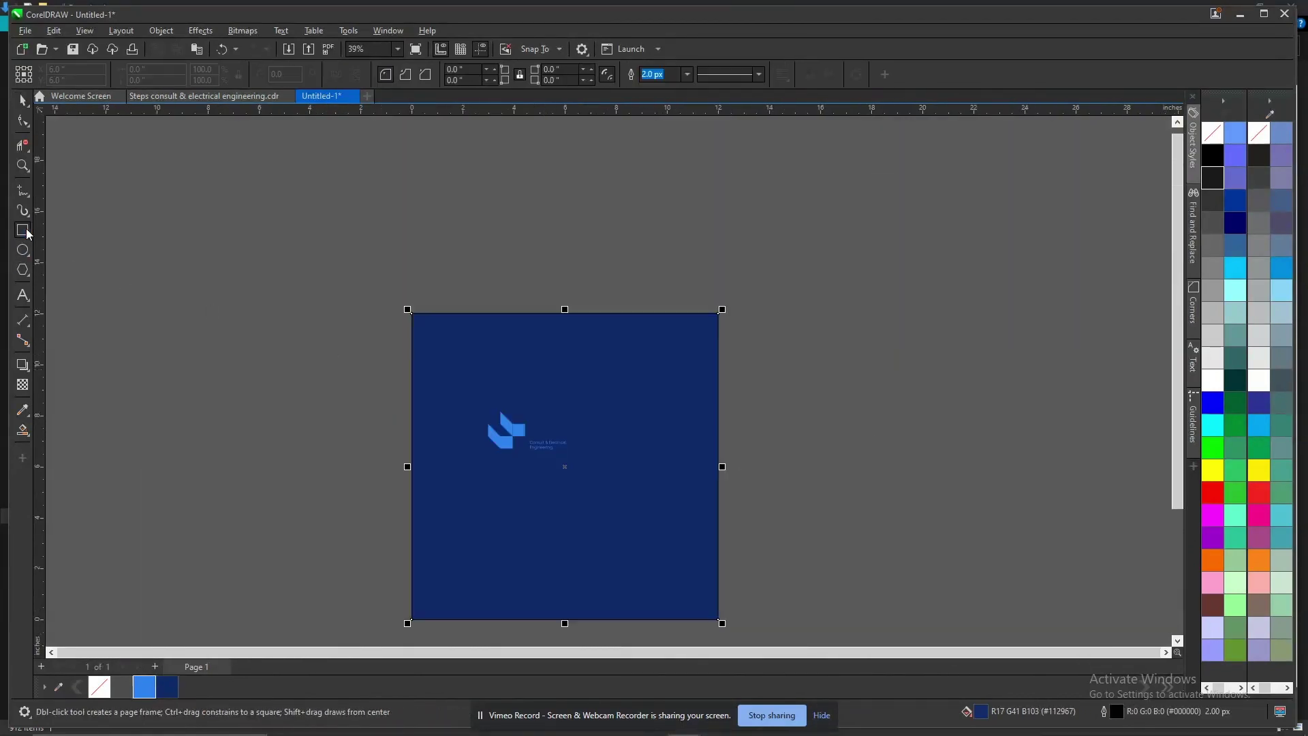
{"action": "key", "text": "F3"}
{"action": "key", "text": "shift+F4"}
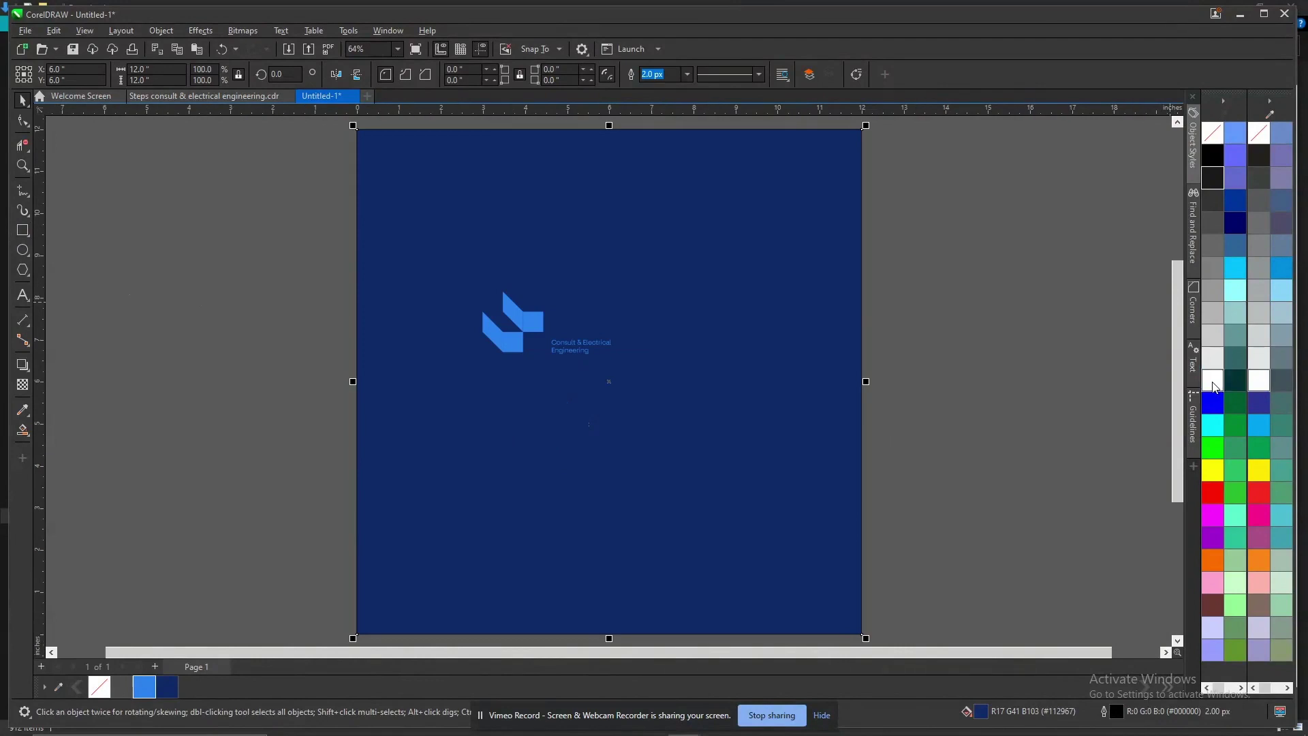
{"action": "left_click", "coordinate": [1216, 388]}
{"action": "right_click", "coordinate": [1213, 133]}
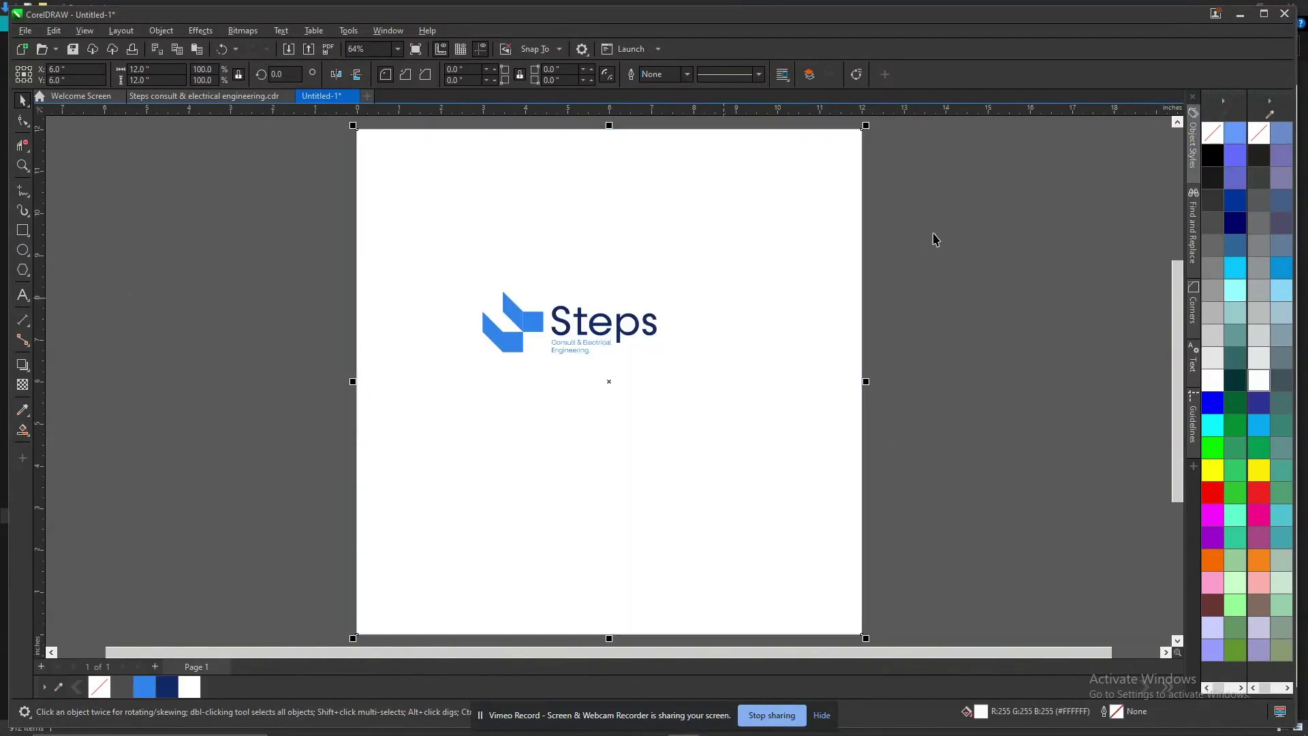
Group the Steps logo, centre it on the page and scale it up
{"action": "left_click_drag", "start_coordinate": [937, 225], "coordinate": [372, 395]}
{"action": "key", "text": "ctrl+g"}
{"action": "key", "text": "p"}
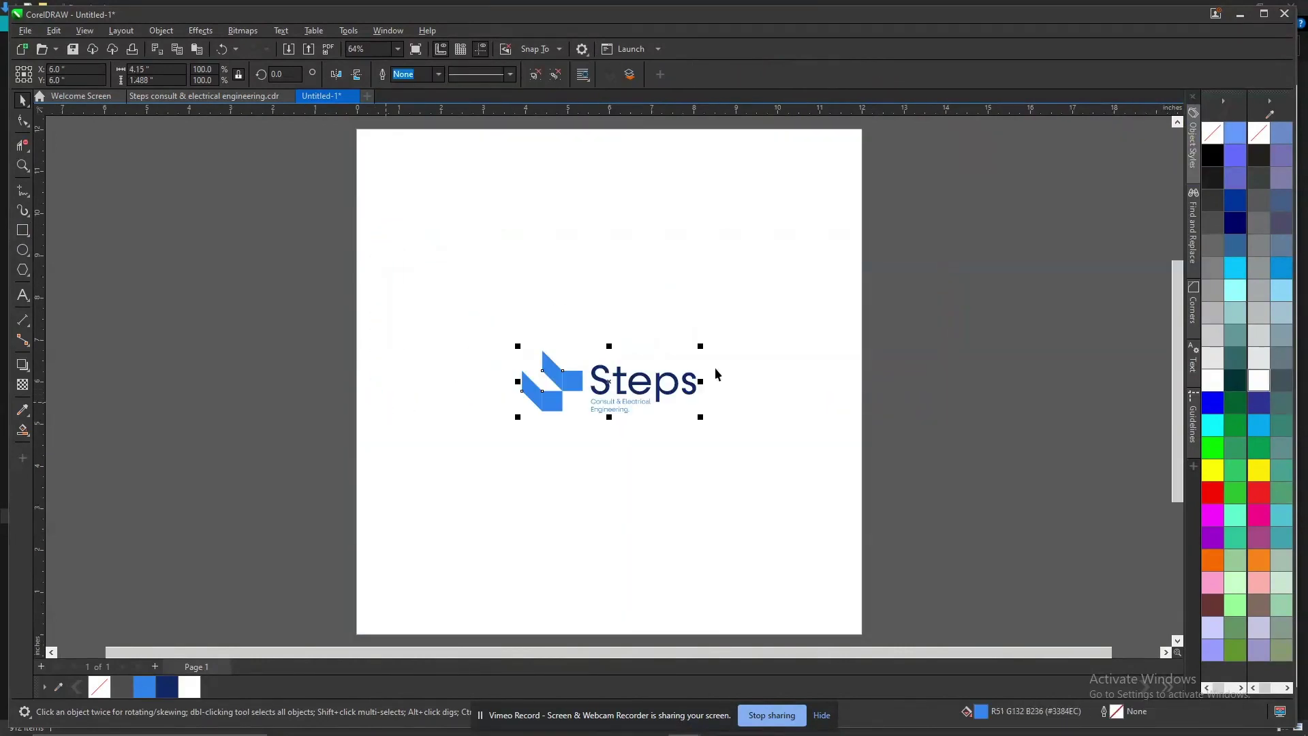
{"action": "left_click_drag", "start_coordinate": [701, 347], "coordinate": [729, 334]}
{"action": "left_click", "coordinate": [836, 389]}
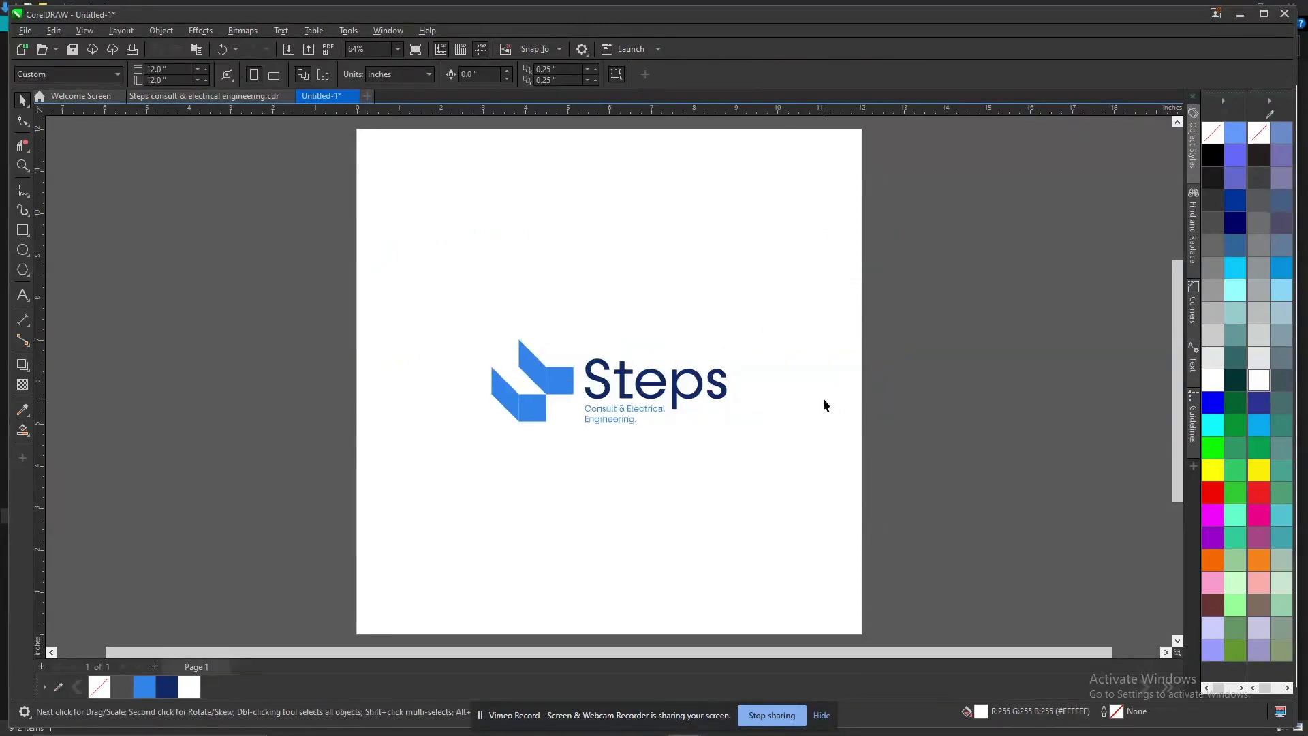
{"action": "left_click", "coordinate": [641, 385]}
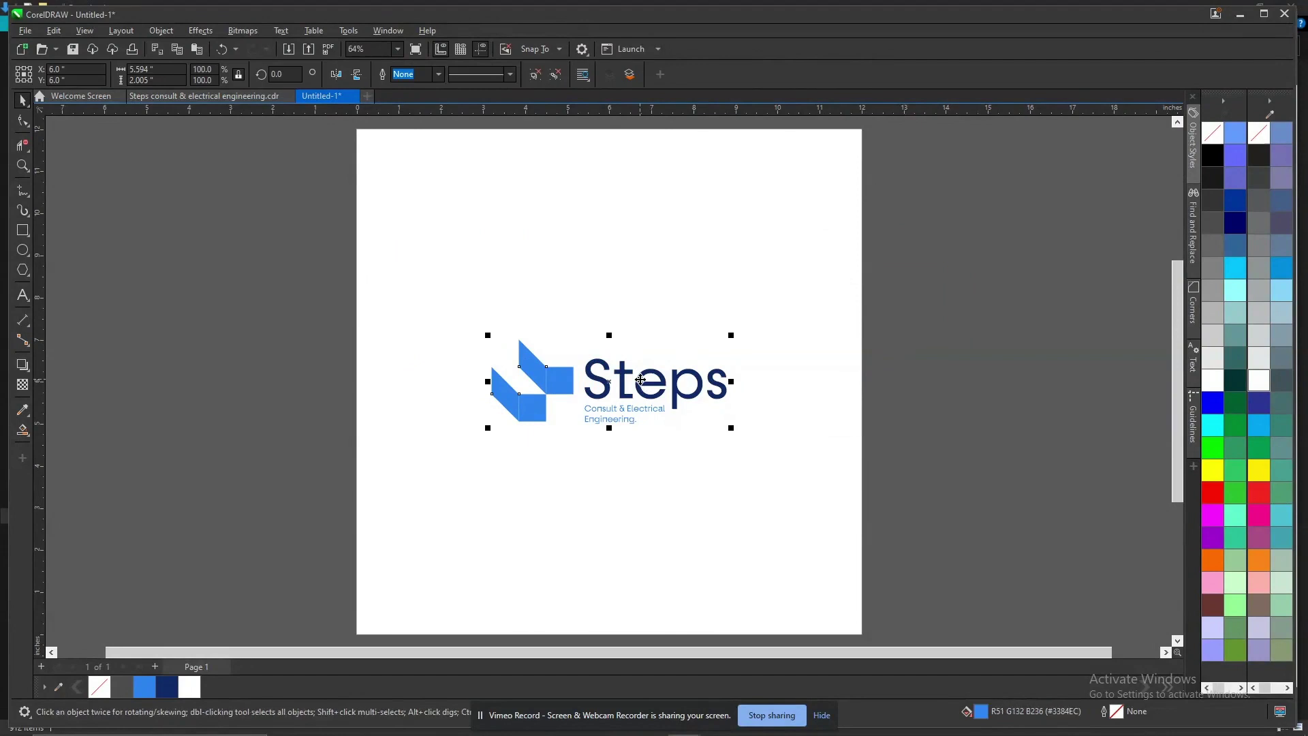
{"action": "key", "text": "ctrl+a"}
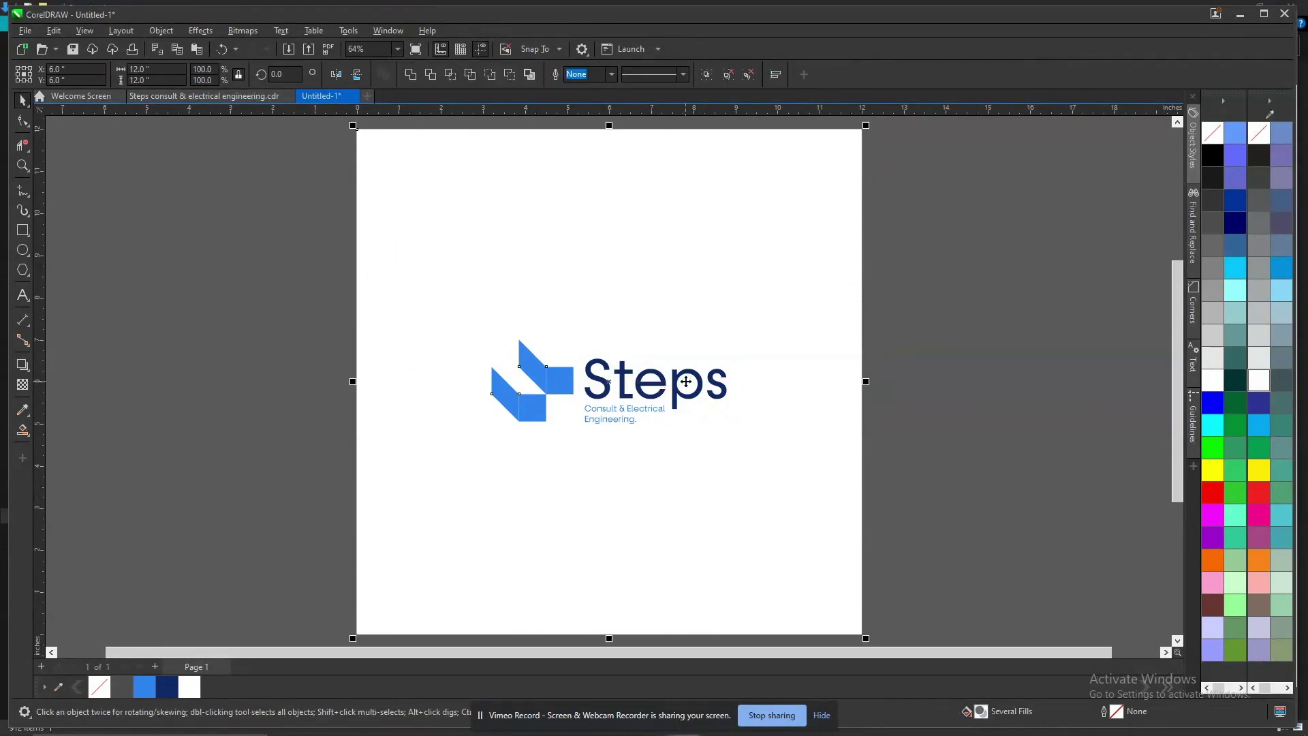
Copy the logo artboard to the right and fill the copy's square dark navy
{"action": "left_click_drag", "start_coordinate": [388, 491], "coordinate": [953, 492]}
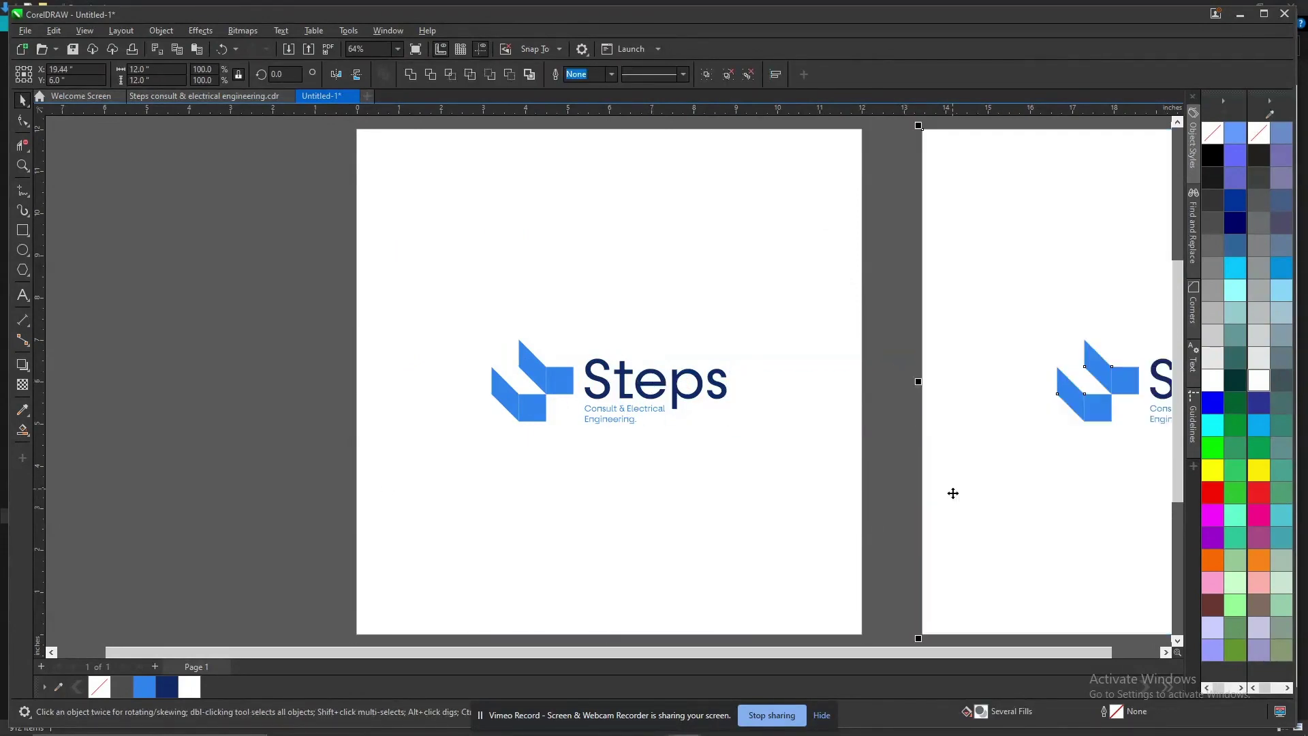
{"action": "scroll", "coordinate": [953, 493], "scroll_direction": "right", "scroll_amount": 4}
{"action": "left_click", "coordinate": [715, 318]}
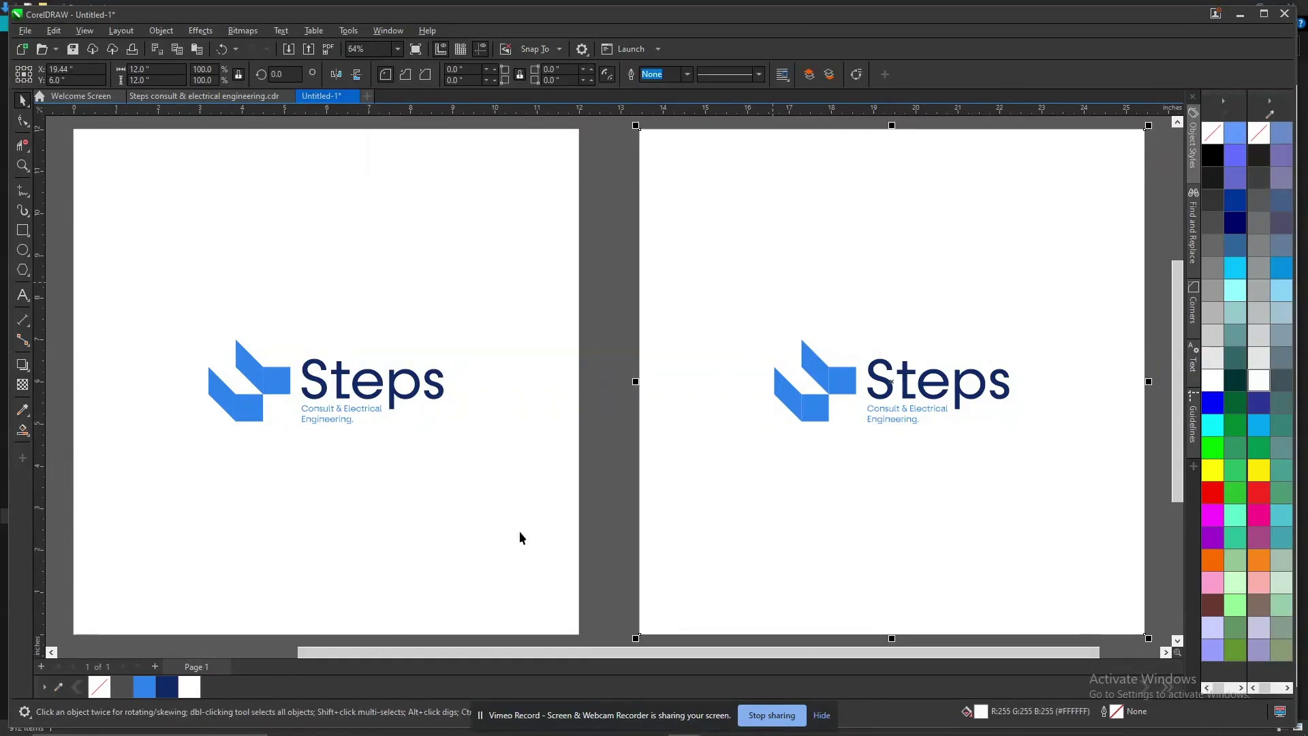
{"action": "left_click", "coordinate": [170, 693]}
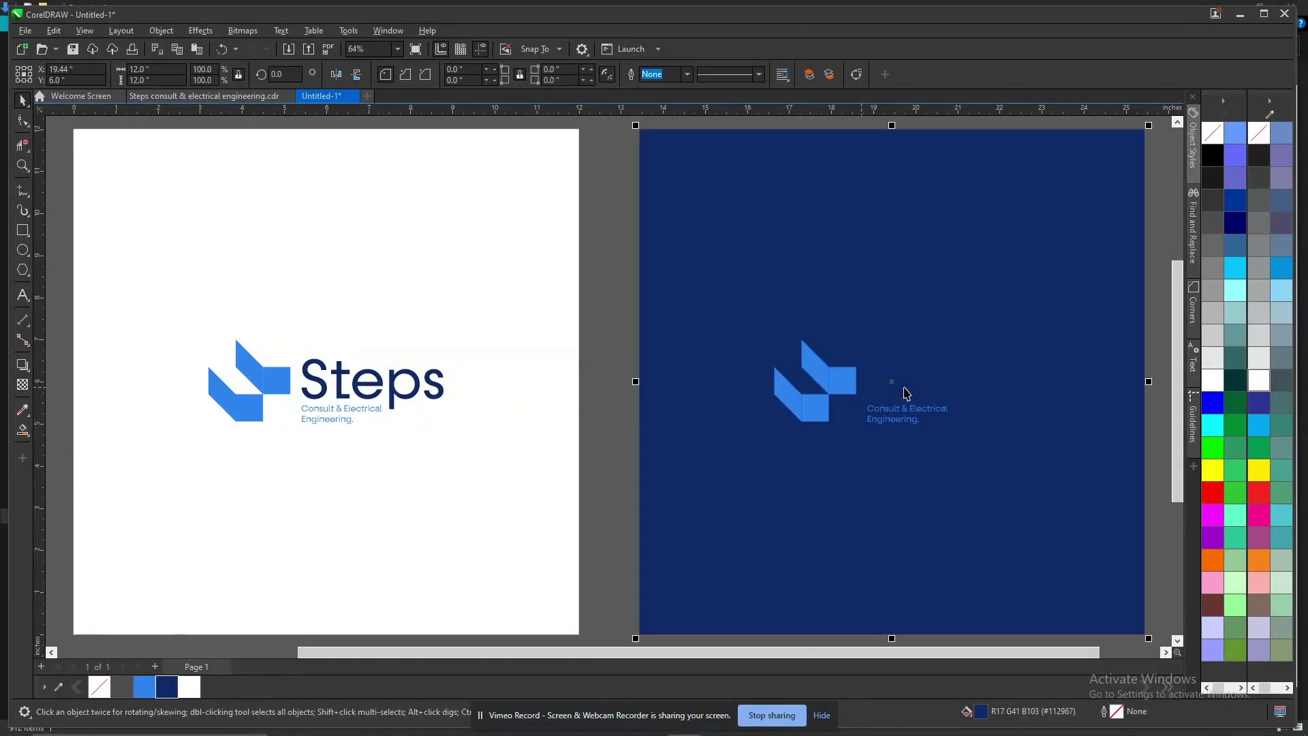
Turn the Steps wordmark on the navy artboard white
{"action": "left_click", "coordinate": [906, 392]}
{"action": "left_click", "coordinate": [952, 388]}
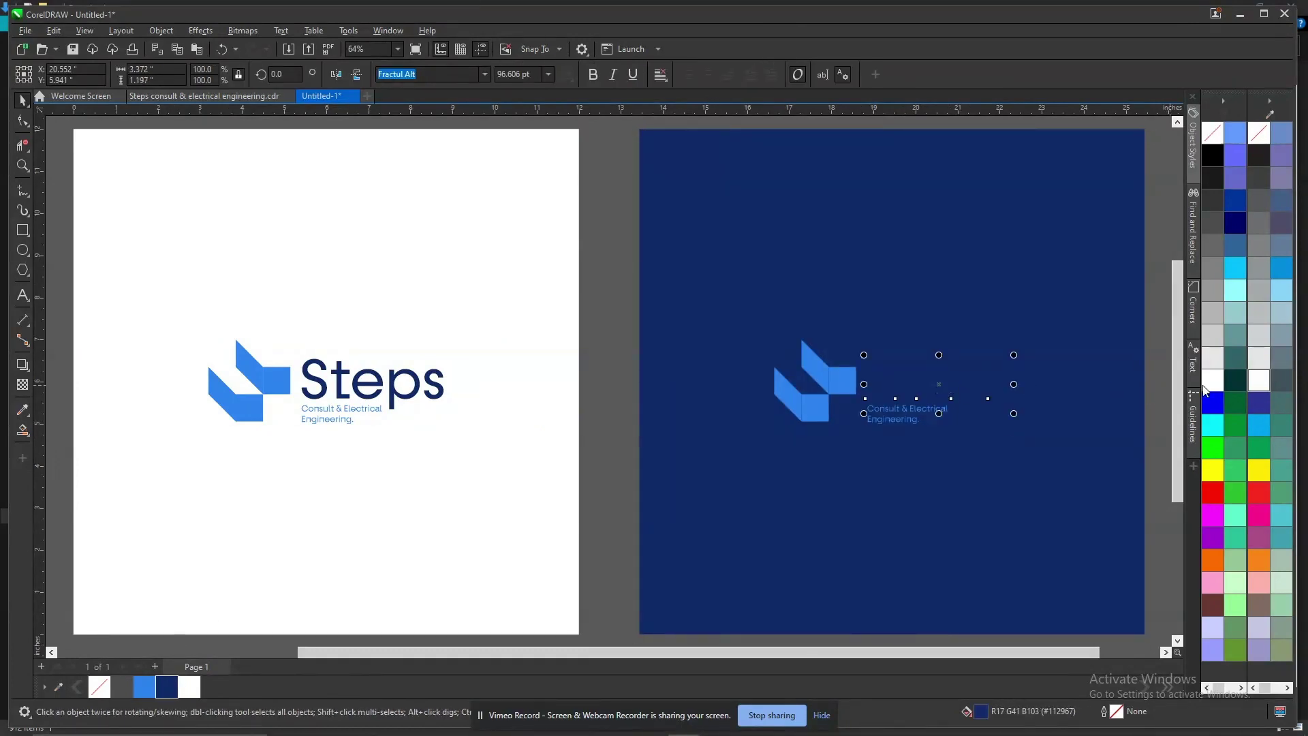
{"action": "left_click", "coordinate": [1204, 387]}
{"action": "left_click", "coordinate": [590, 388]}
{"action": "scroll", "coordinate": [591, 388], "scroll_direction": "down", "scroll_amount": 1}
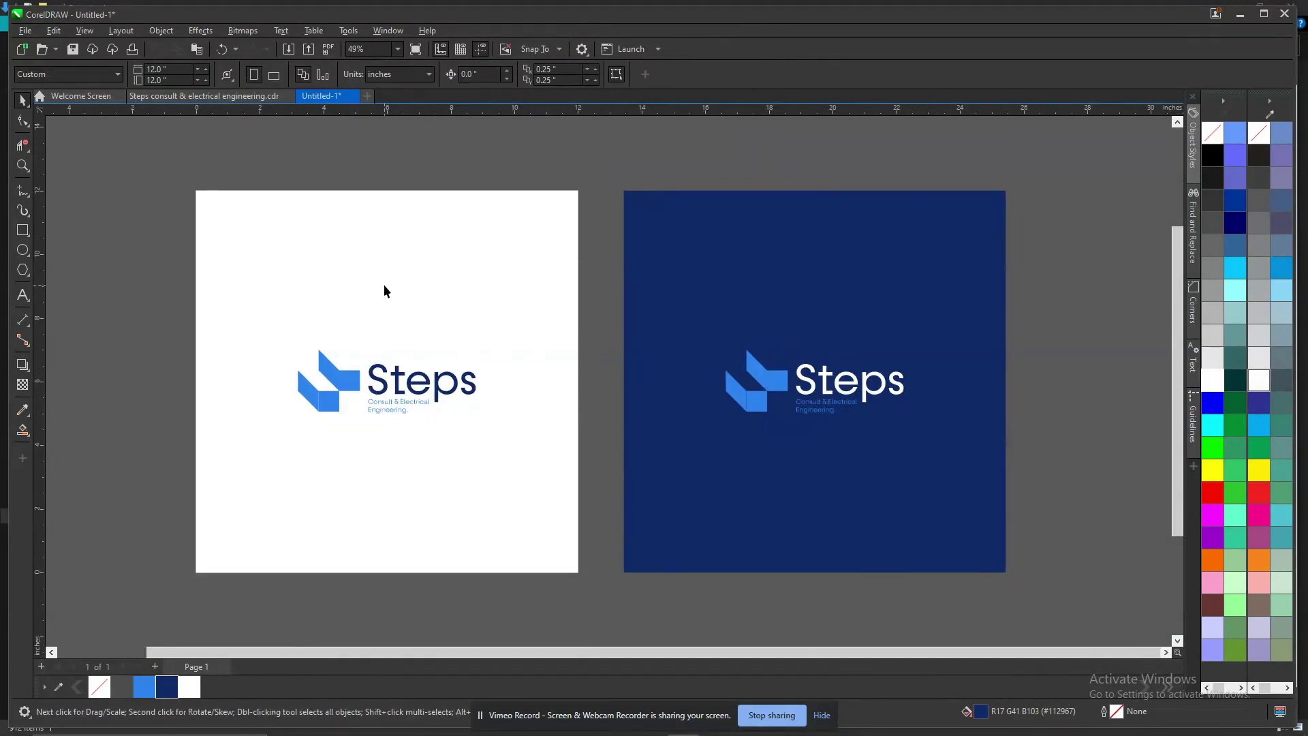
{"action": "scroll", "coordinate": [385, 290], "scroll_direction": "down", "scroll_amount": 1}
Copy both artboards with their logos to a new row below the originals
{"action": "left_click_drag", "start_coordinate": [127, 152], "coordinate": [1098, 619]}
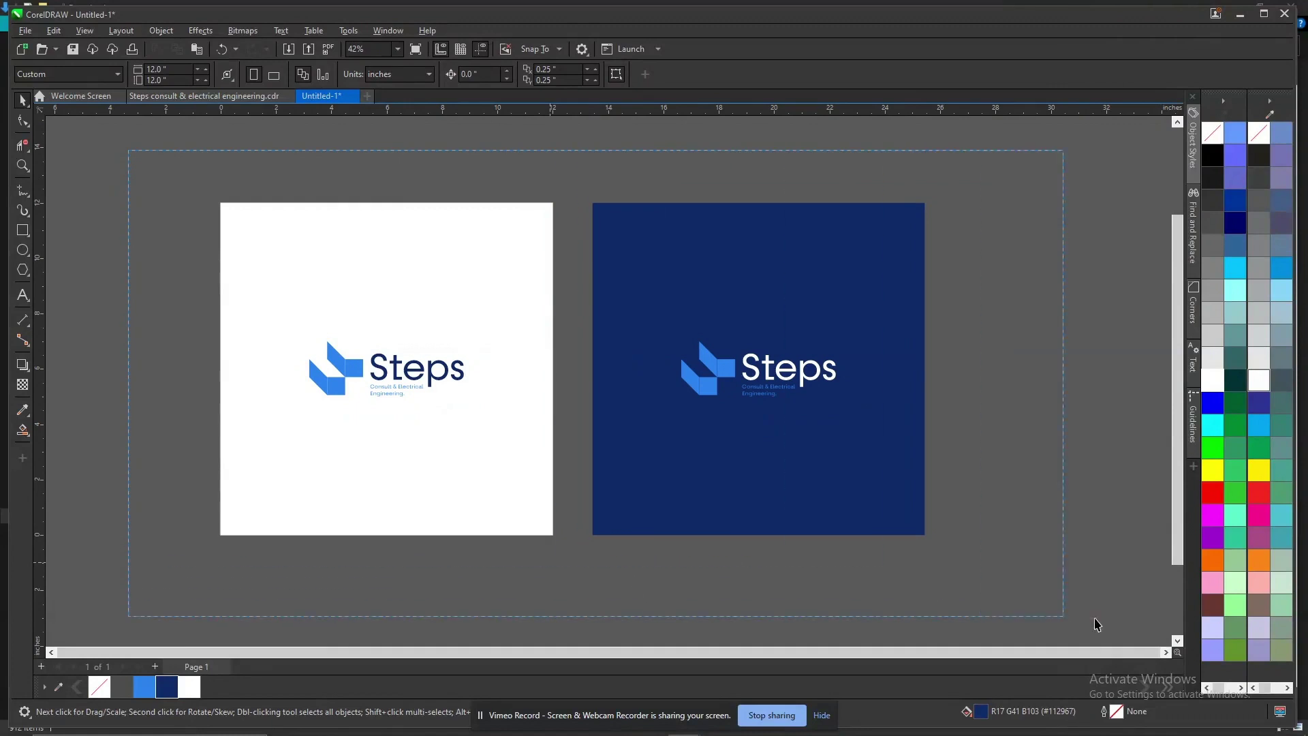
{"action": "left_click_drag", "start_coordinate": [815, 257], "coordinate": [797, 622]}
{"action": "right_click", "coordinate": [797, 622]}
{"action": "scroll", "coordinate": [797, 622], "scroll_direction": "down", "scroll_amount": 1}
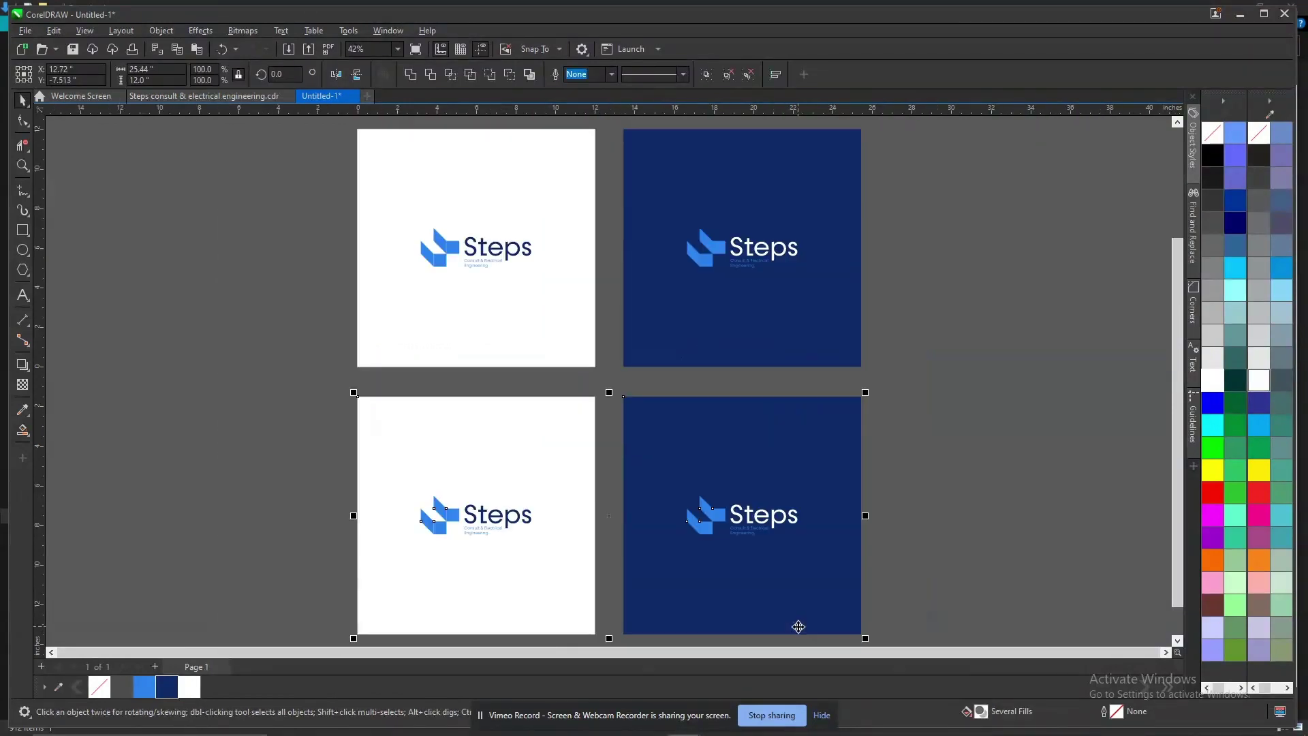
{"action": "left_click", "coordinate": [1049, 468]}
Delete the Steps wordmark on the lower white artboard and centre its icon there
{"action": "left_click", "coordinate": [474, 521]}
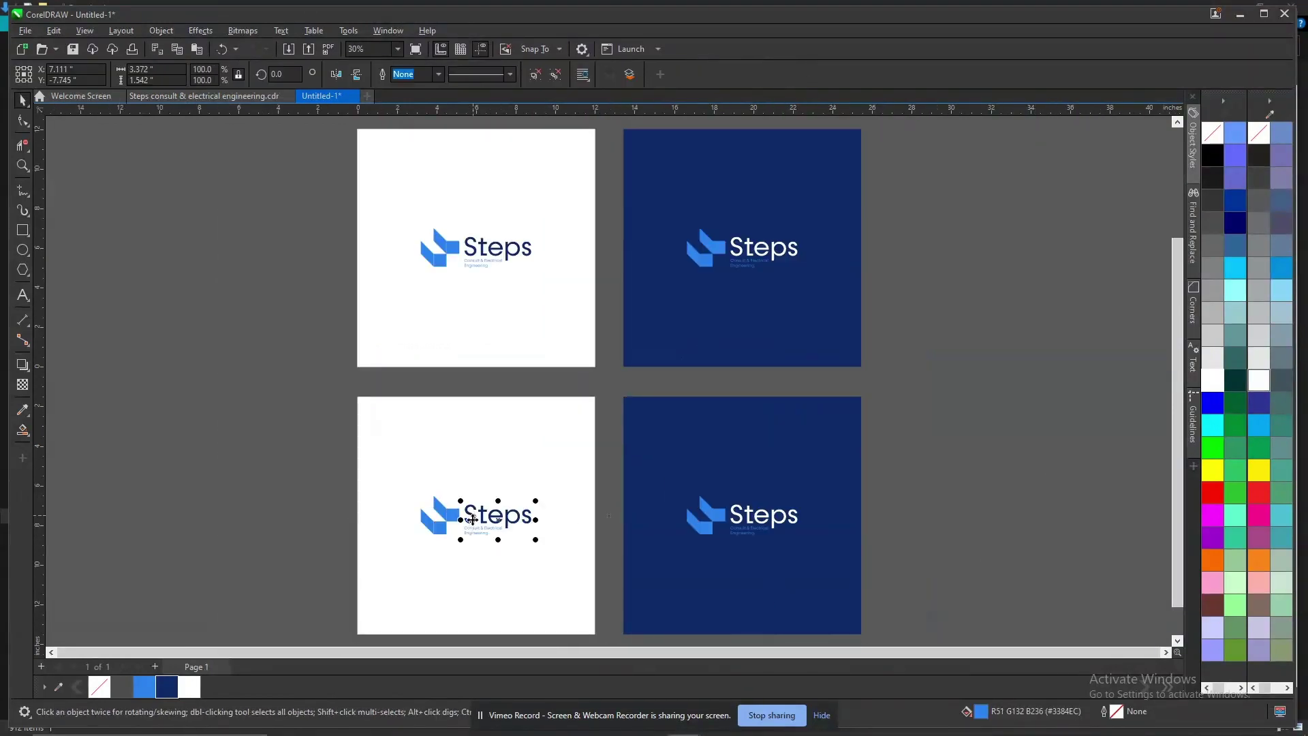
{"action": "key", "text": "Delete"}
{"action": "left_click", "coordinate": [439, 518]}
{"action": "left_click", "coordinate": [485, 500], "text": "shift"}
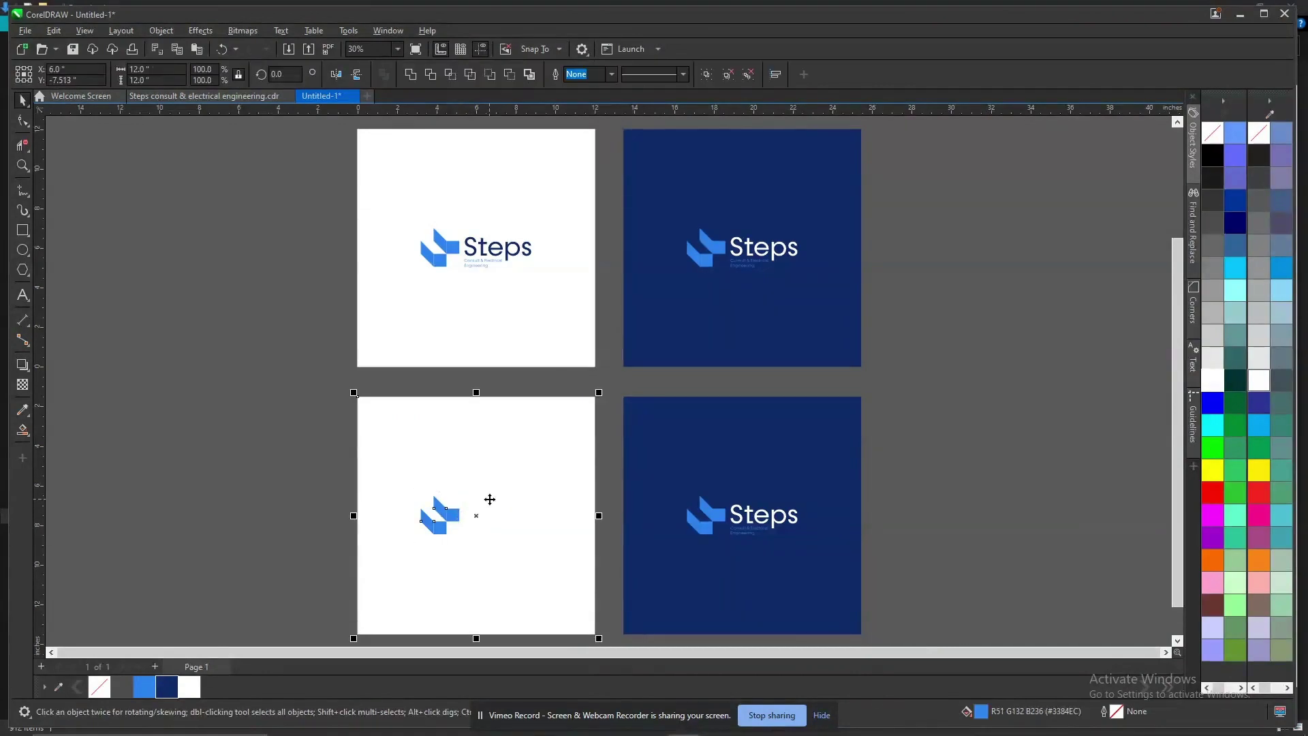
{"action": "key", "text": "c"}
{"action": "key", "text": "e"}
Delete the Steps wordmark on the lower navy artboard and centre its icon there
{"action": "left_click", "coordinate": [736, 521]}
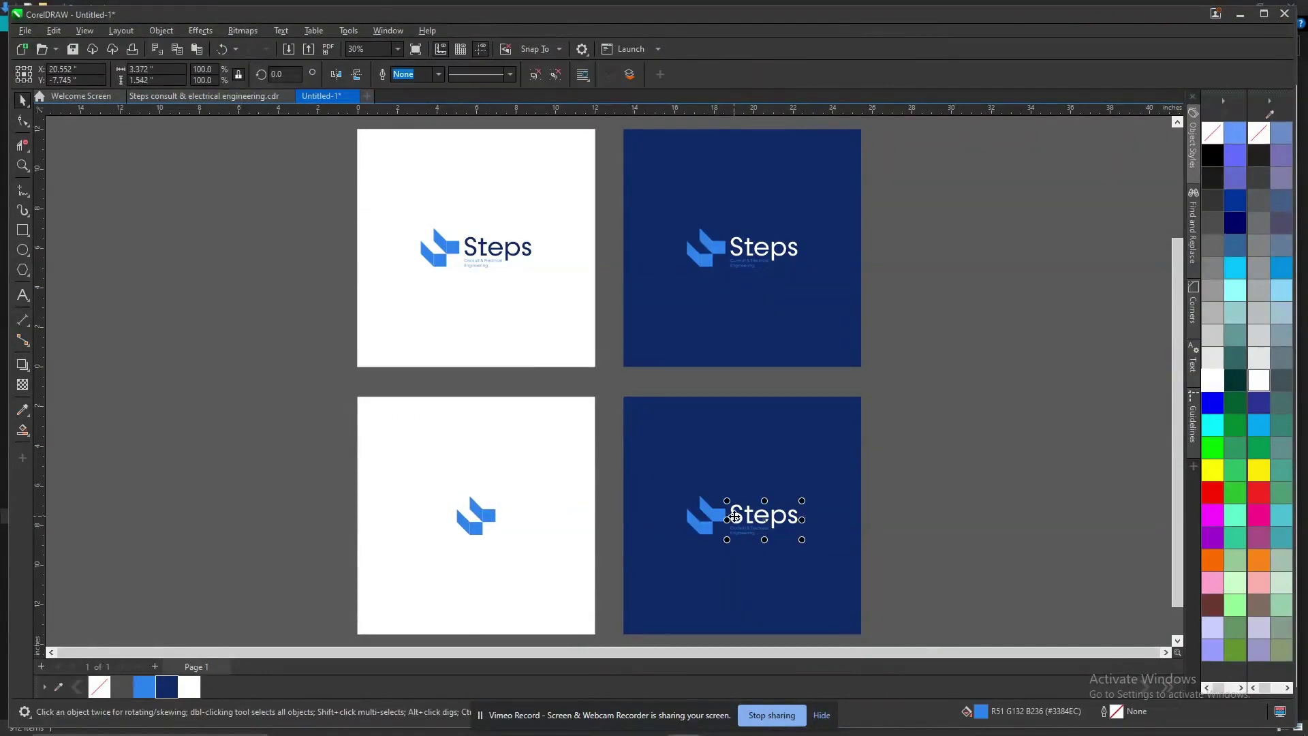
{"action": "key", "text": "Delete"}
{"action": "left_click", "coordinate": [705, 518]}
{"action": "left_click", "coordinate": [791, 481], "text": "shift"}
{"action": "key", "text": "c"}
{"action": "key", "text": "e"}
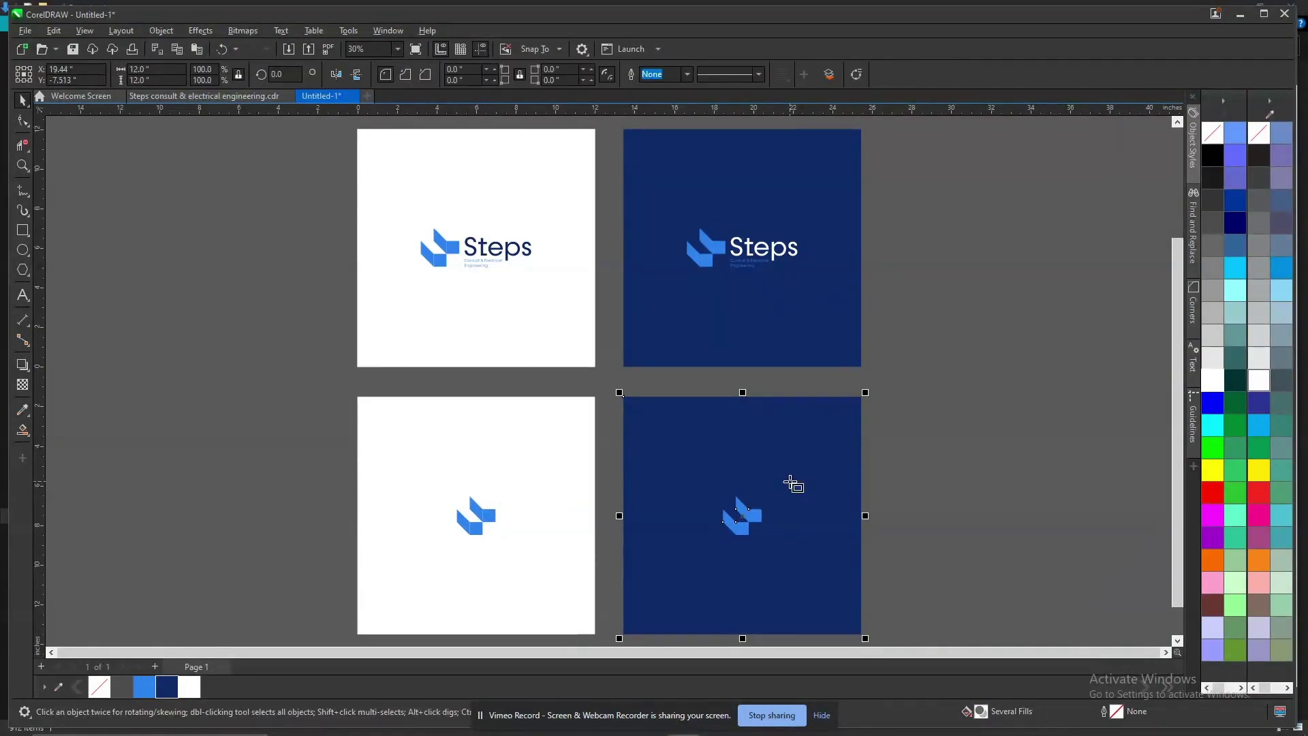
{"action": "key", "text": "Escape"}
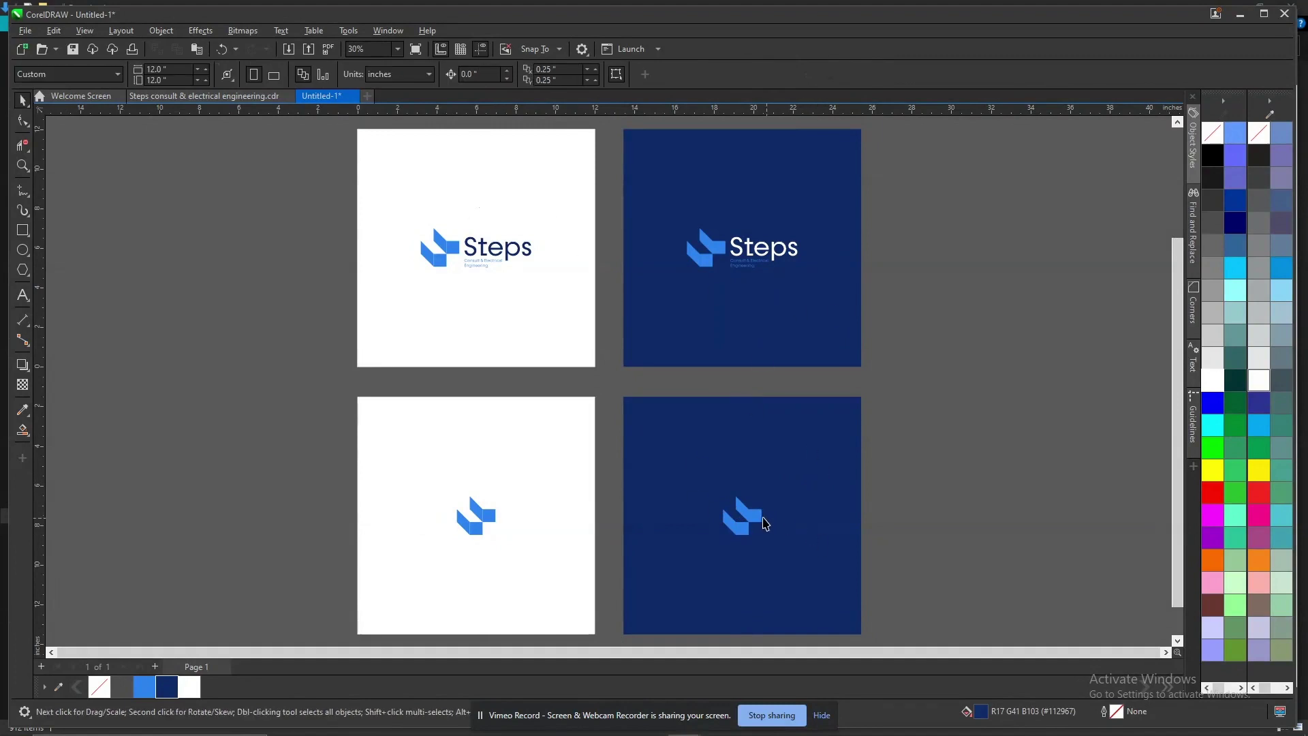
Enlarge the lower row's icons to about 198.5%
{"action": "left_click", "coordinate": [765, 523]}
{"action": "left_click_drag", "start_coordinate": [766, 489], "coordinate": [776, 482]}
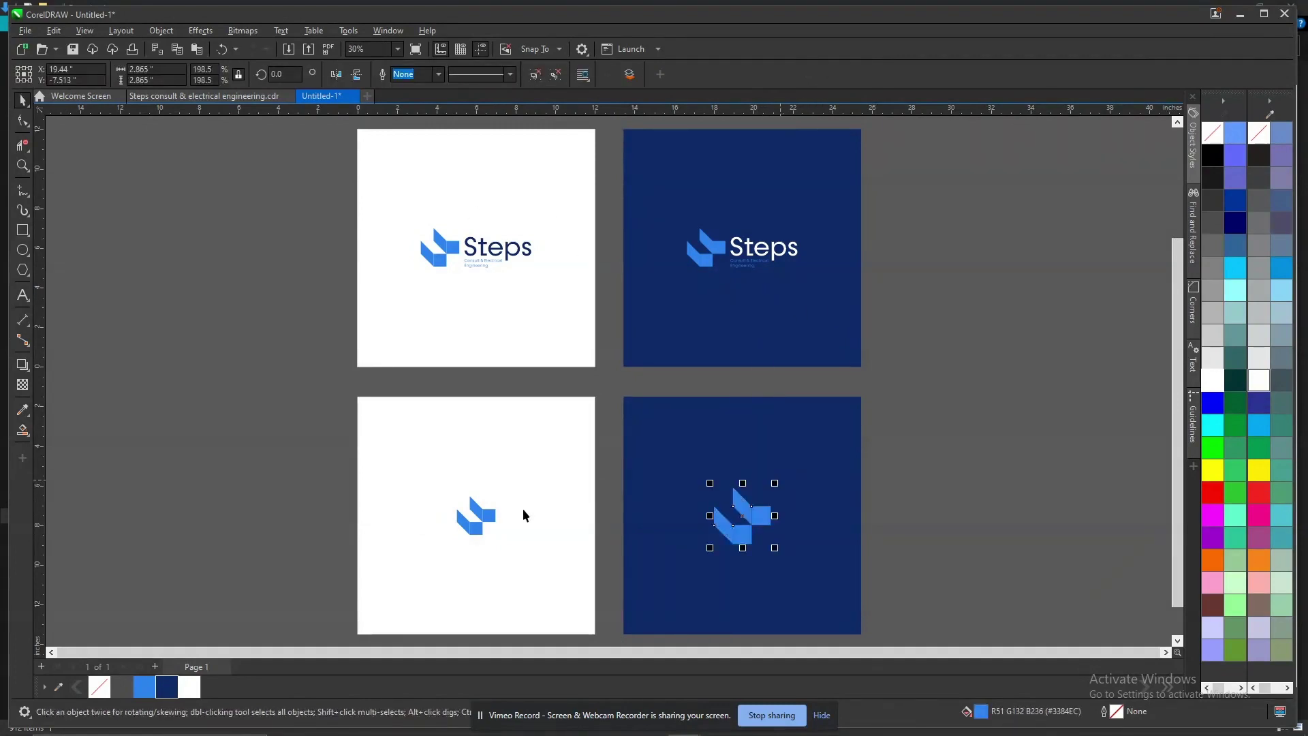
{"action": "left_click", "coordinate": [485, 522], "text": "shift"}
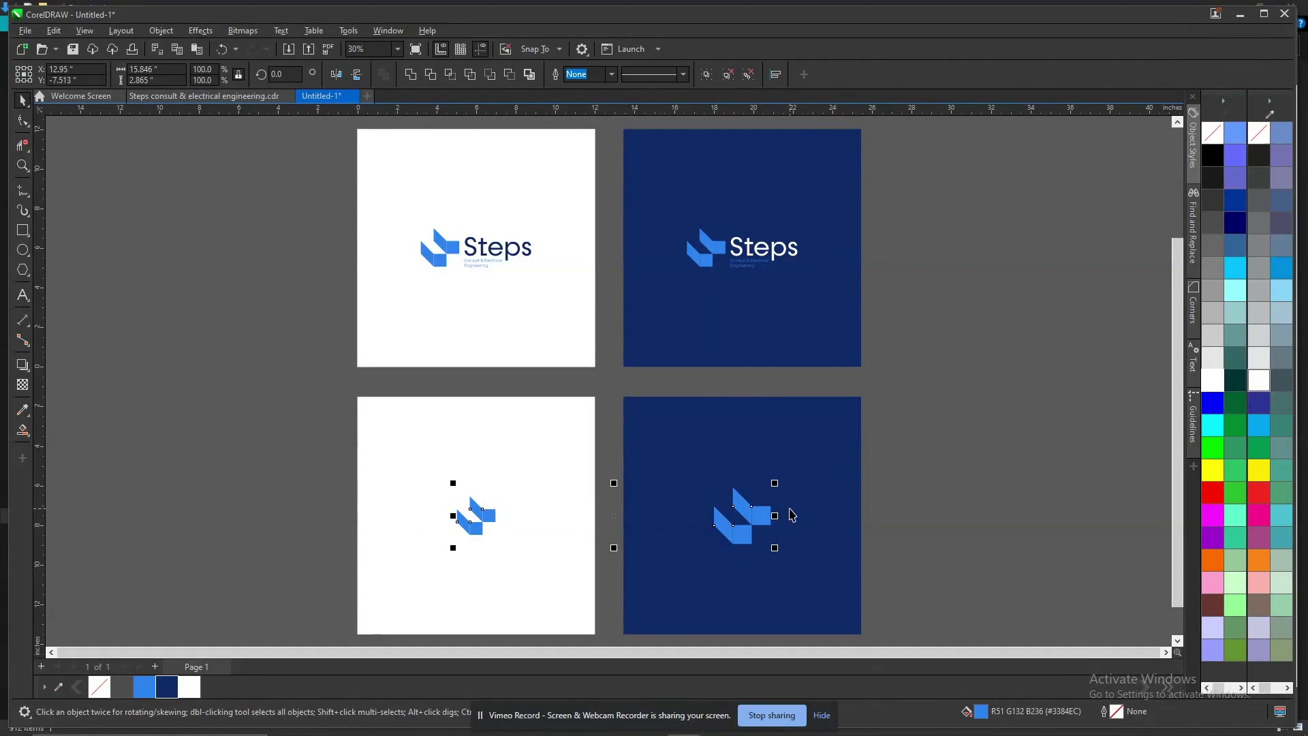
{"action": "left_click", "coordinate": [765, 519], "text": "shift"}
Ungroup the white artboard's blue icon and combine its pieces into one curve
{"action": "left_click", "coordinate": [550, 554]}
{"action": "key", "text": "z"}
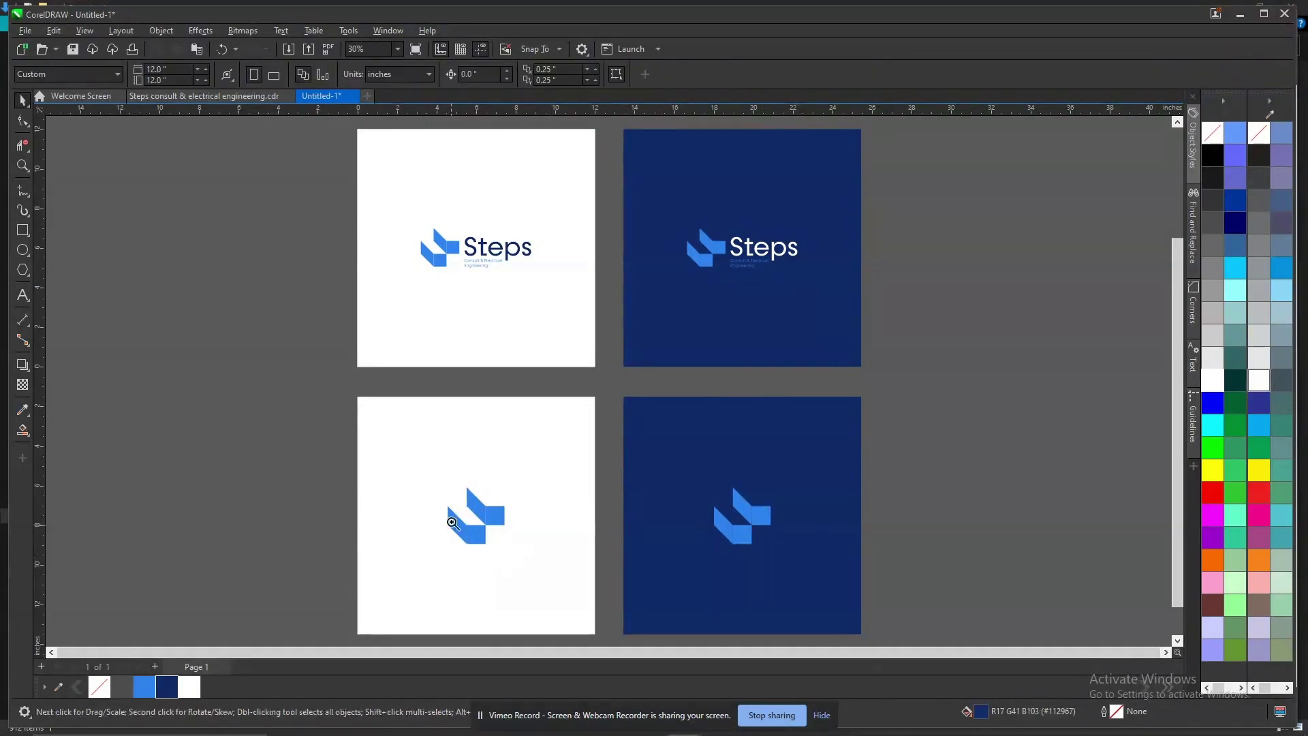
{"action": "left_click_drag", "start_coordinate": [408, 461], "coordinate": [619, 622]}
{"action": "key", "text": "space"}
{"action": "left_click", "coordinate": [546, 318]}
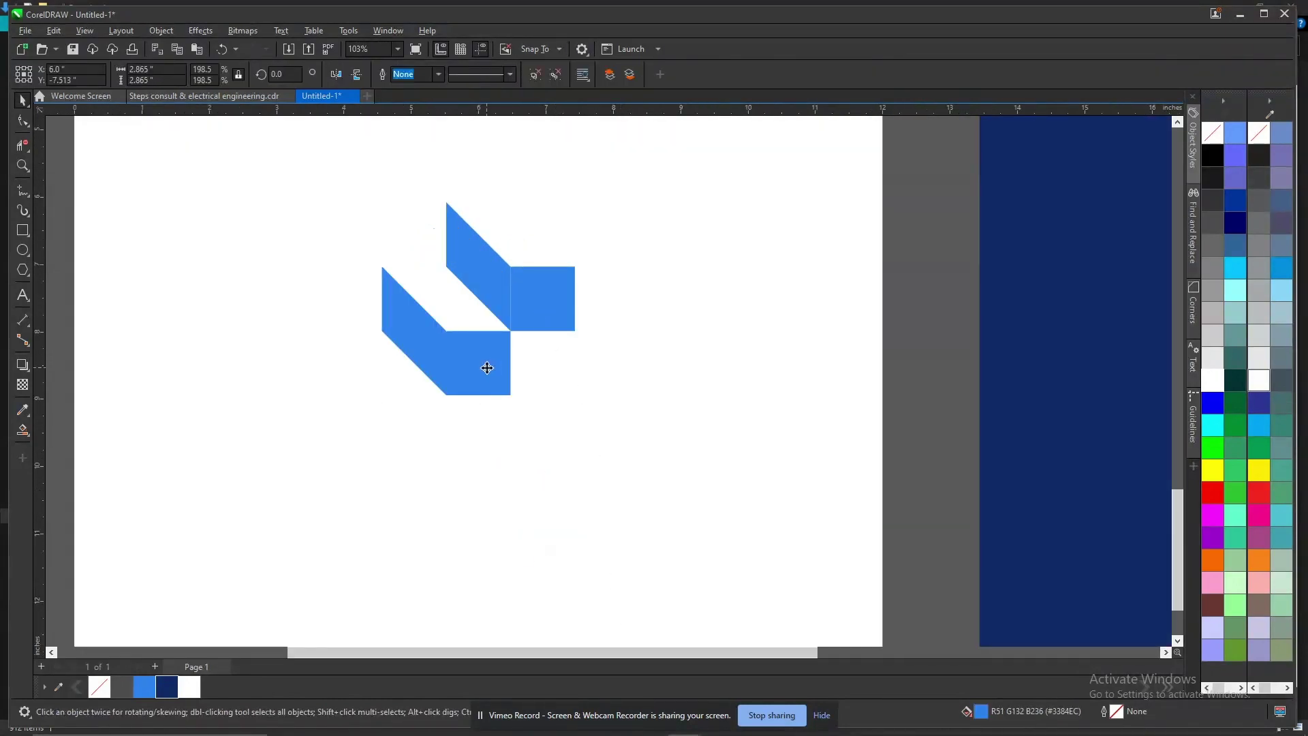
{"action": "left_click", "coordinate": [552, 76]}
{"action": "key", "text": "ctrl+l"}
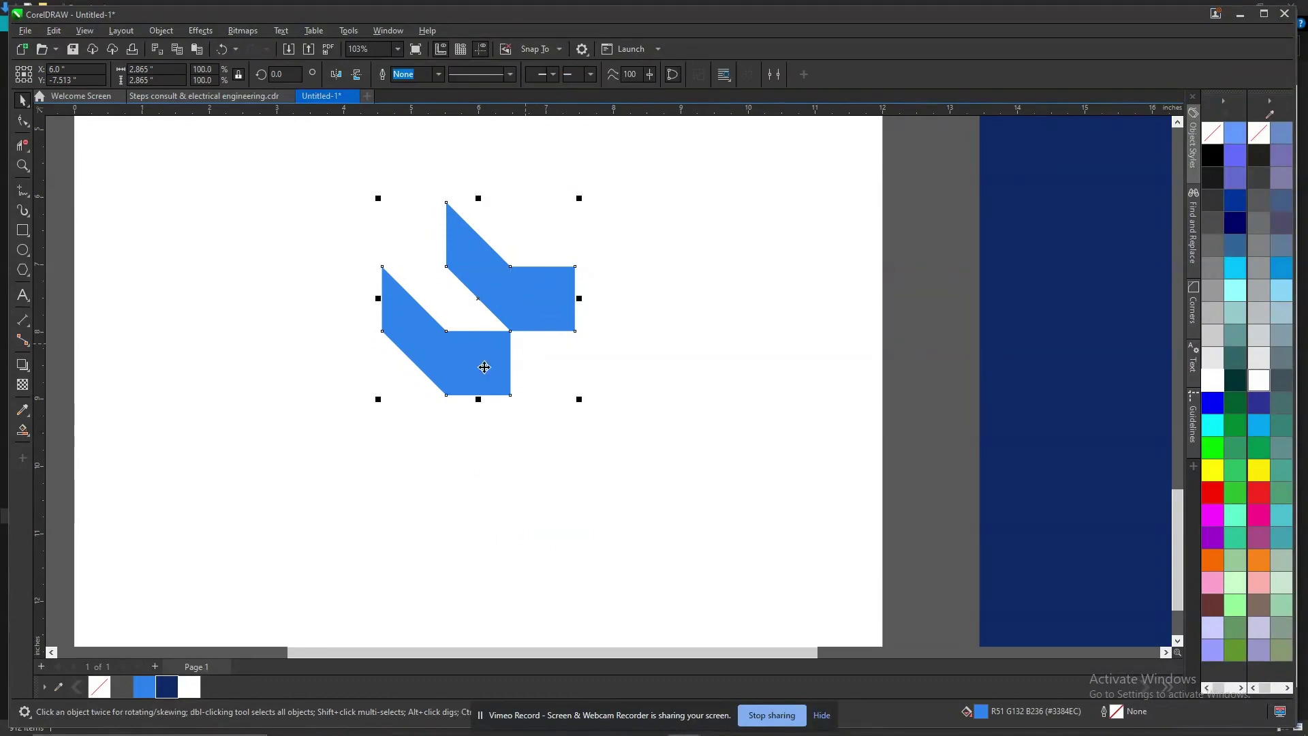
{"action": "left_click", "coordinate": [417, 424]}
Ungroup the icon on the lower navy artboard and zoom in on the icons
{"action": "scroll", "coordinate": [391, 379], "scroll_direction": "down", "scroll_amount": 5}
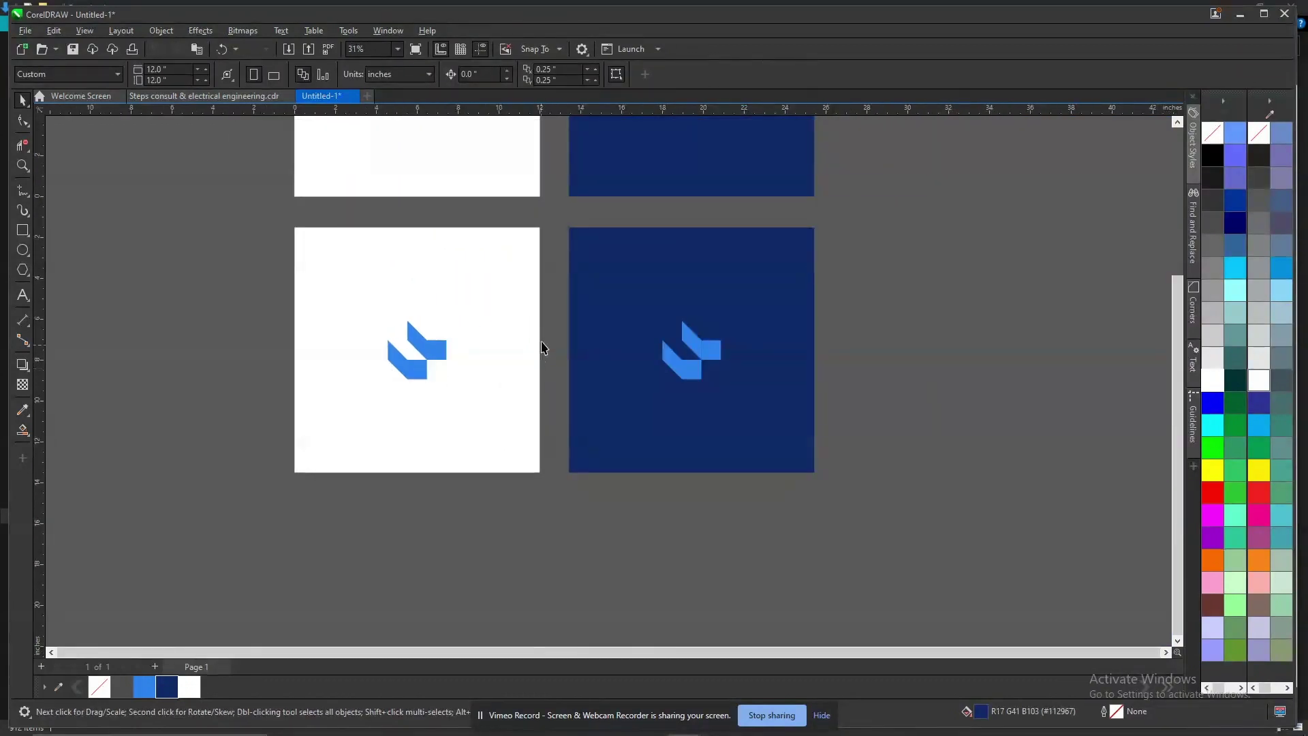
{"action": "left_click", "coordinate": [717, 351]}
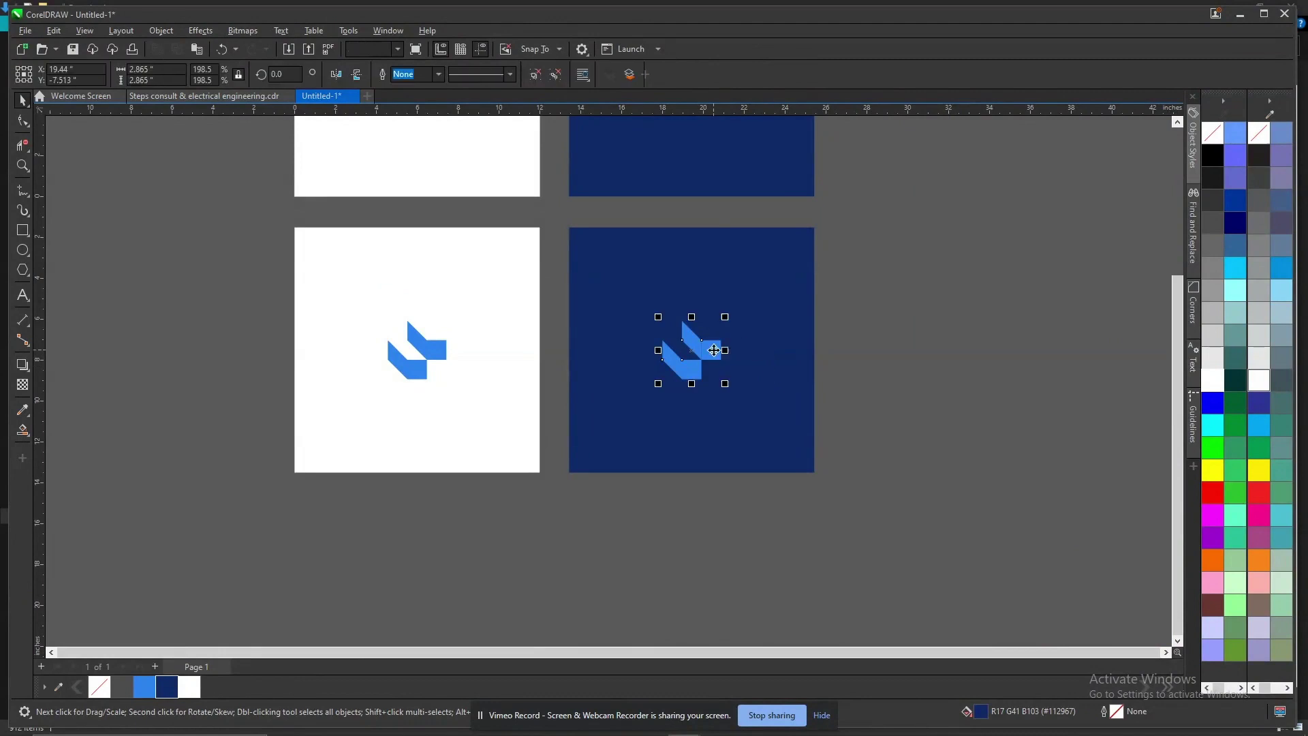
{"action": "left_click", "coordinate": [558, 76]}
{"action": "scroll", "coordinate": [620, 248], "scroll_direction": "up", "scroll_amount": 3}
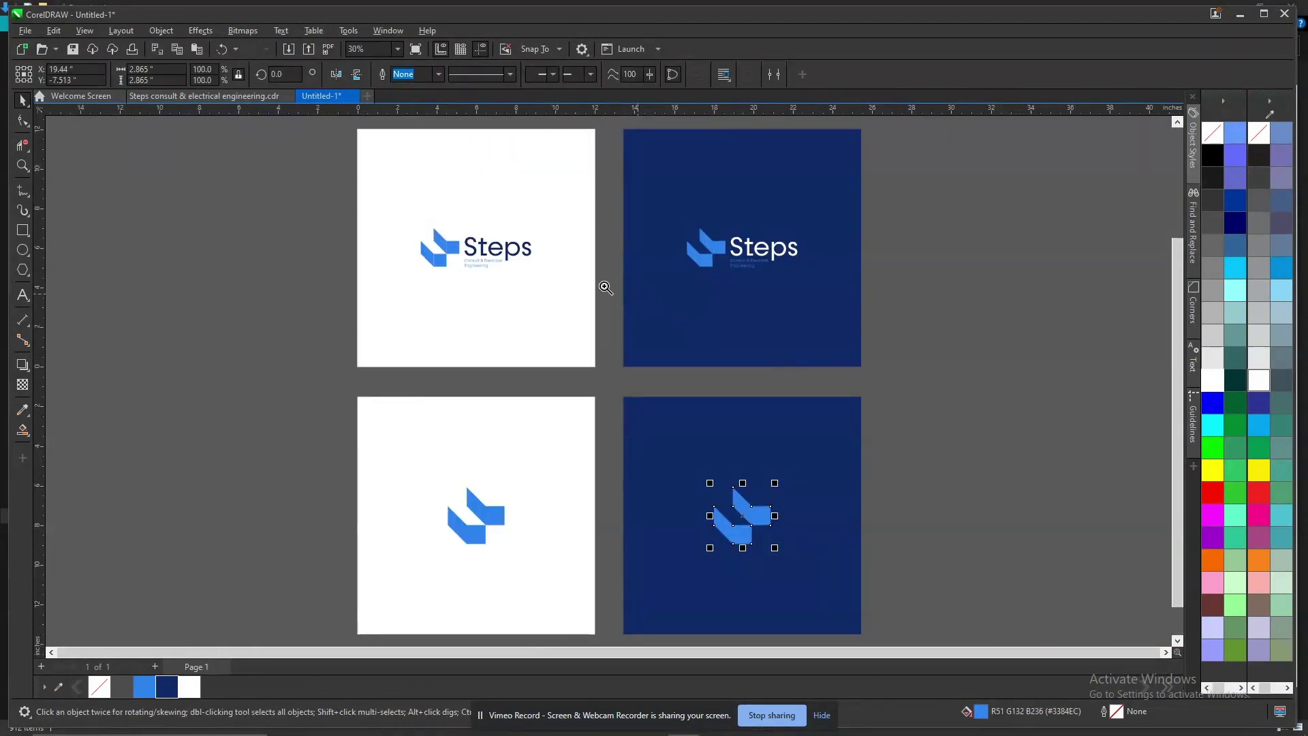
{"action": "key", "text": "z"}
{"action": "left_click_drag", "start_coordinate": [327, 152], "coordinate": [845, 346]}
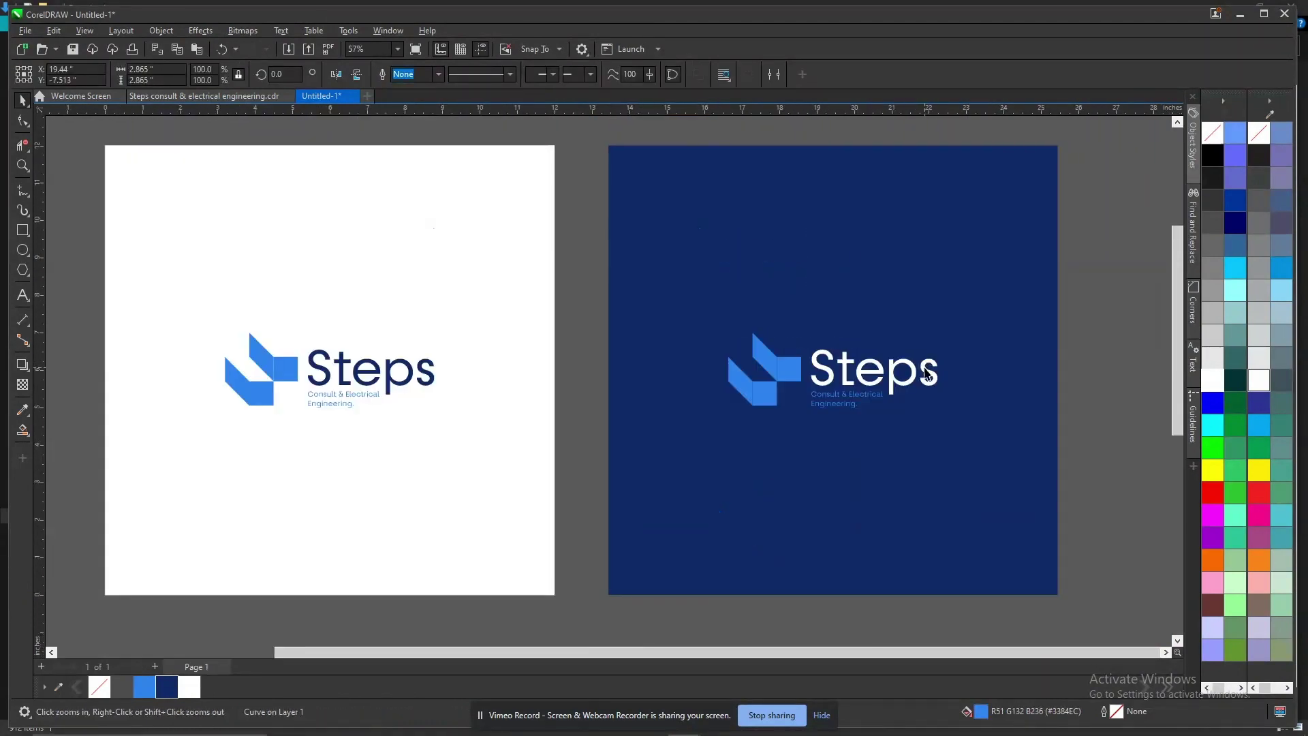
{"action": "left_click", "coordinate": [780, 368]}
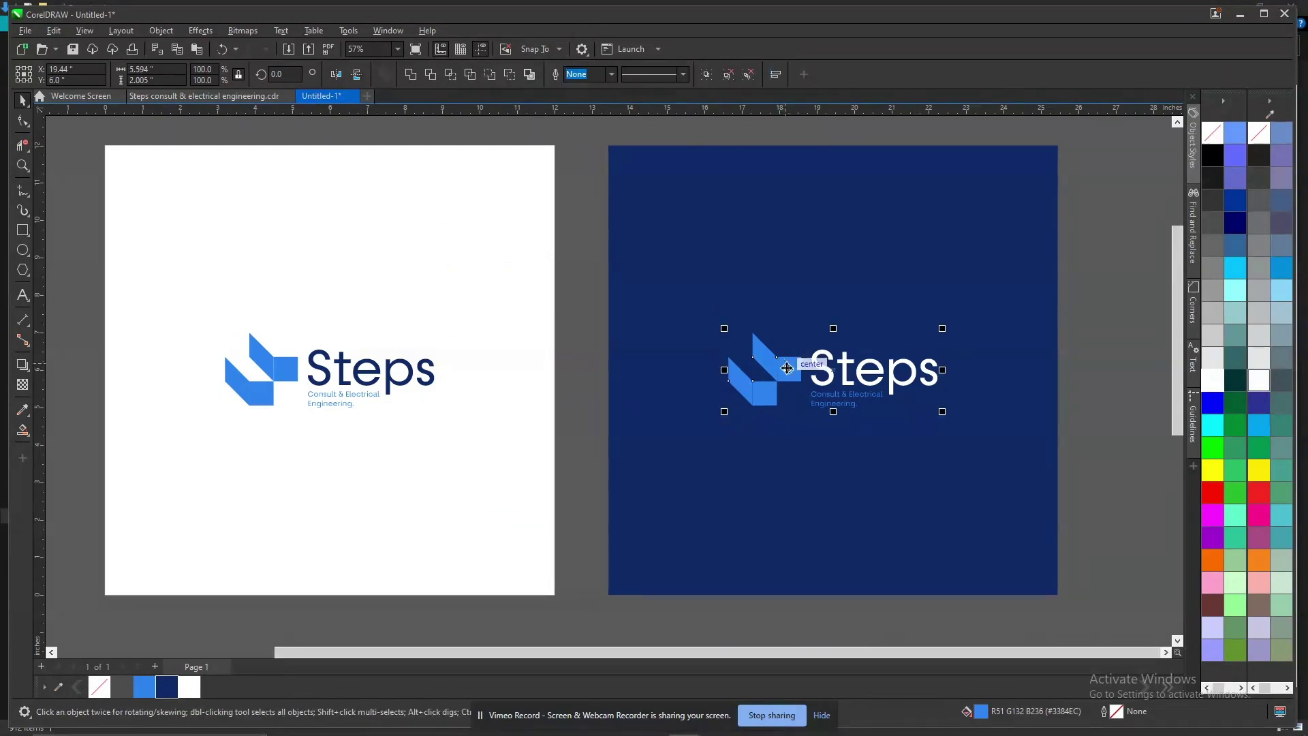
{"action": "left_click", "coordinate": [787, 368]}
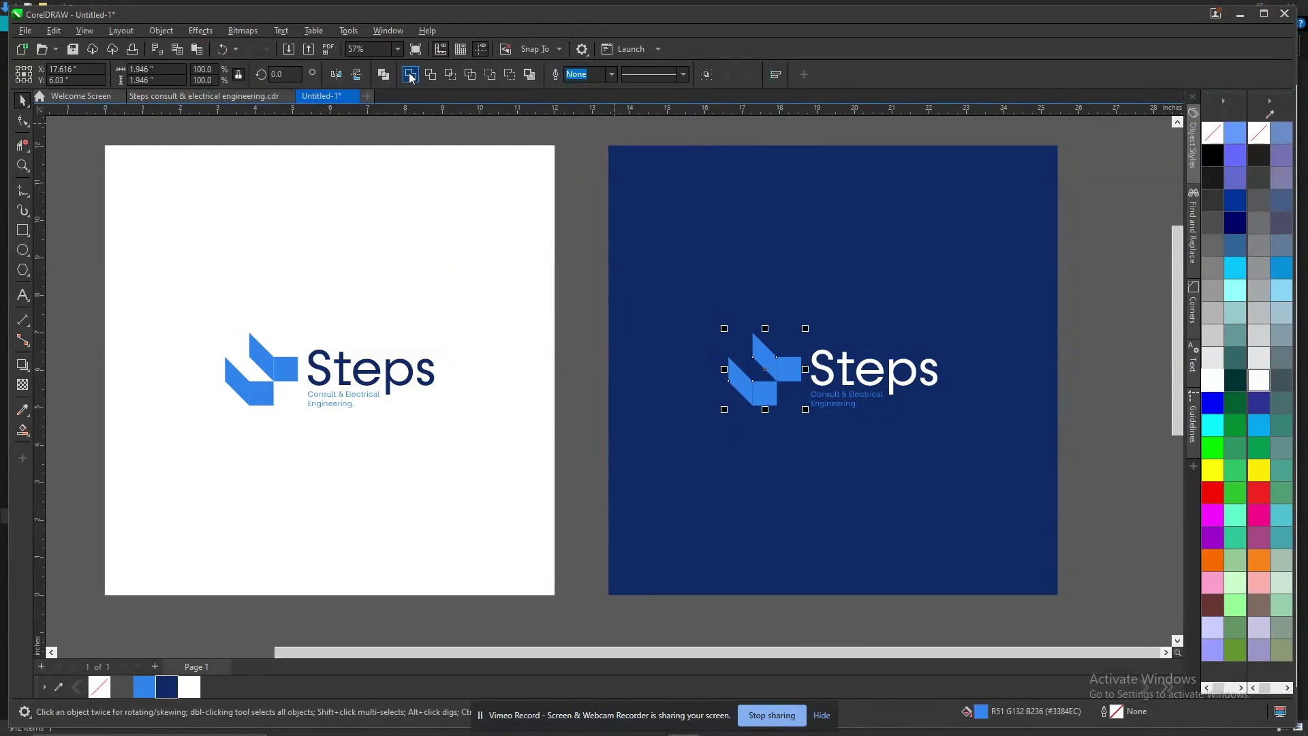
{"action": "left_click", "coordinate": [276, 361]}
{"action": "left_click", "coordinate": [277, 361]}
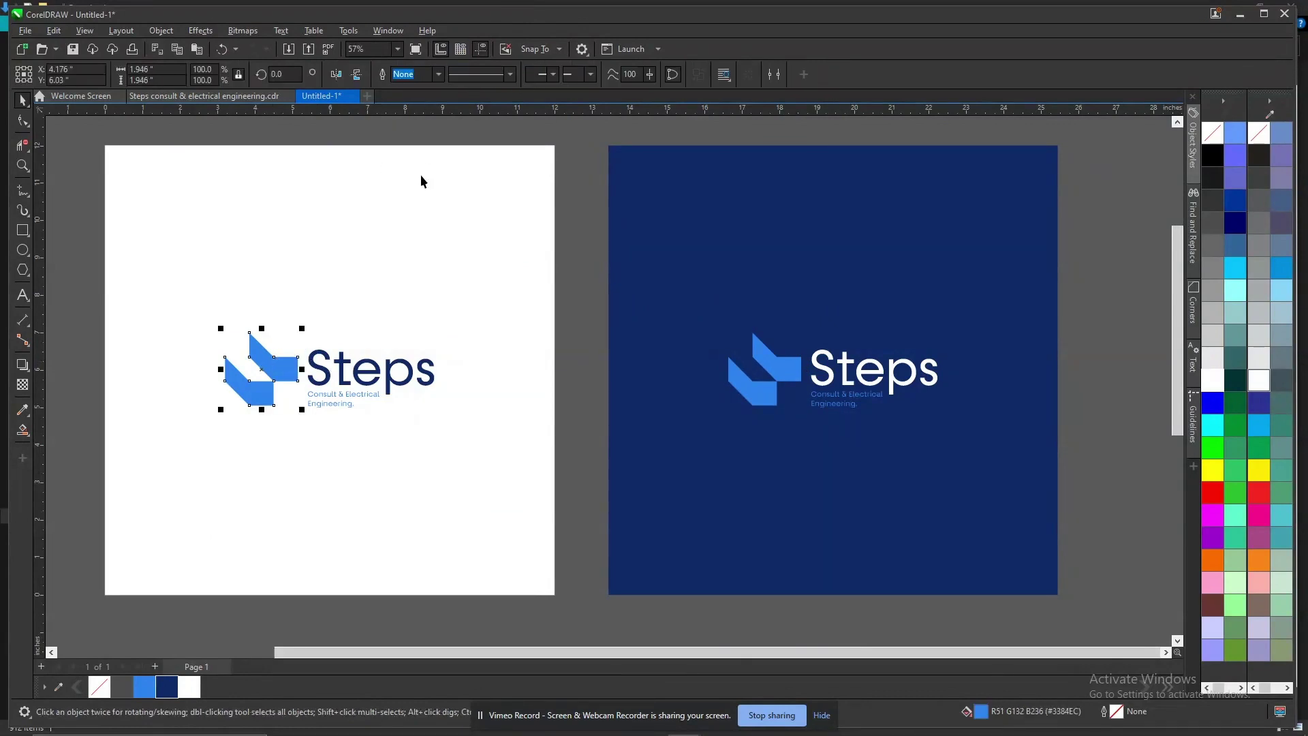
{"action": "key", "text": "F4"}
{"action": "left_click", "coordinate": [897, 284]}
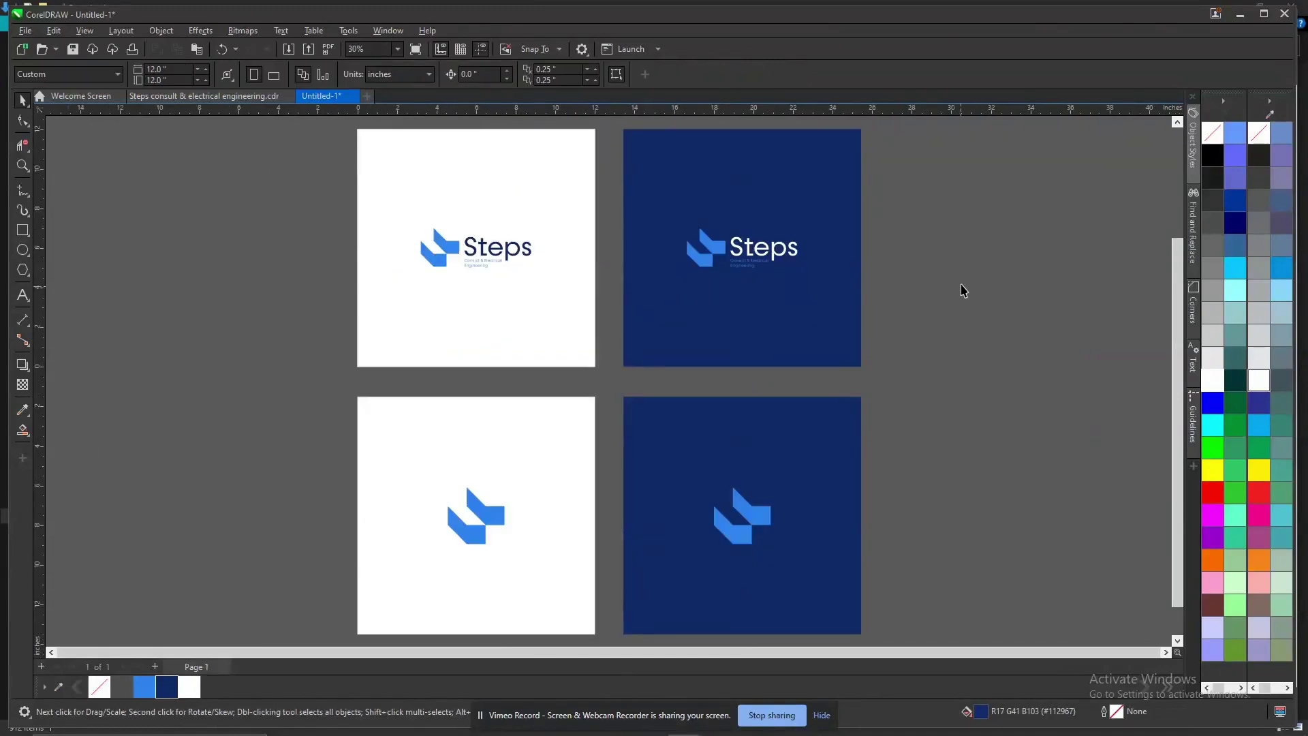